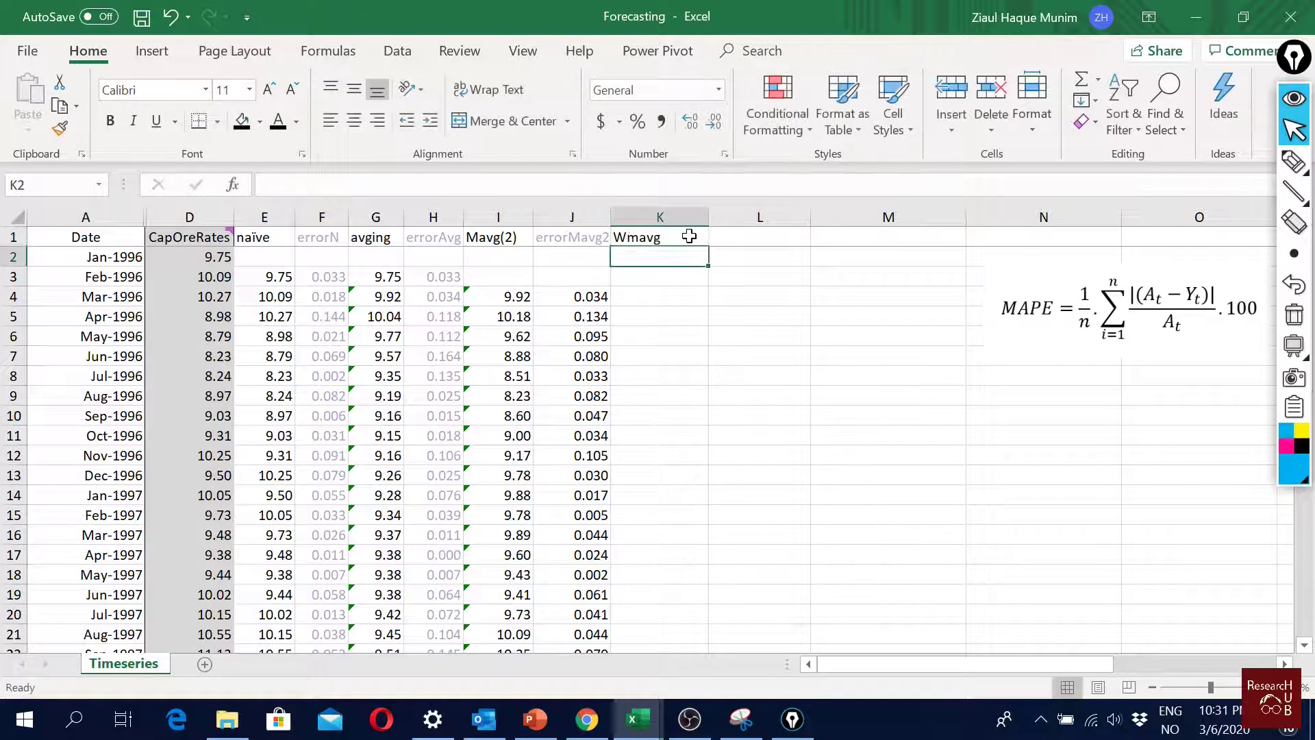
Step: Head L1 as Errorwmavg and rename the K1 heading from Wmavg to Wmavg(2)
text(Er)
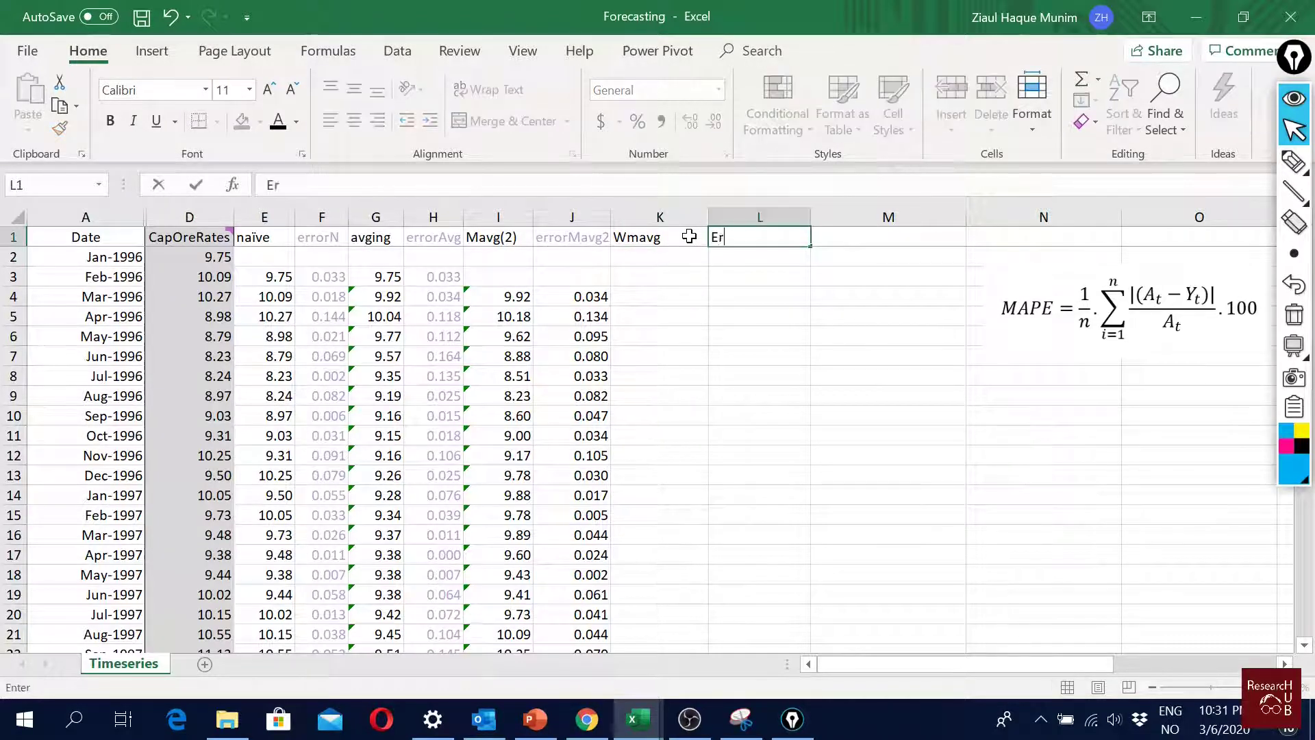
text(rorwmavg)
key(Return)
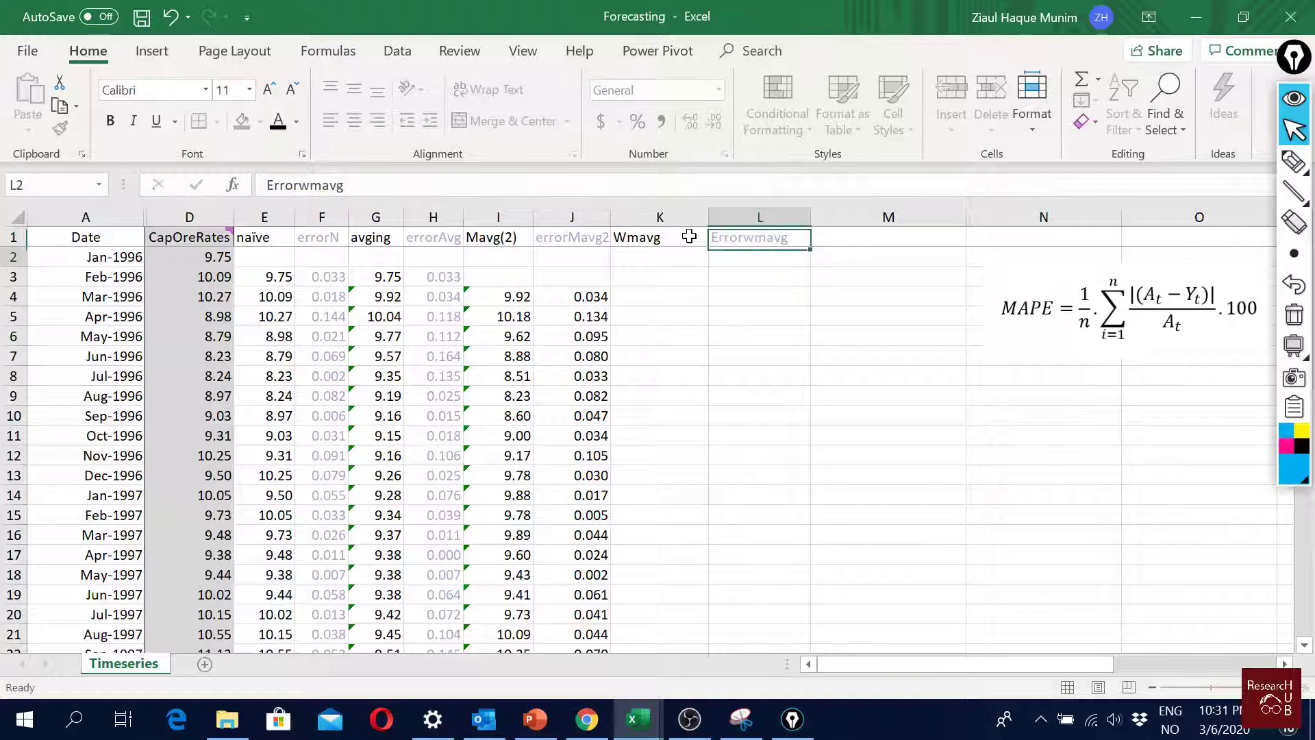
key(Left)
key(Down)
key(Down)
click(681, 237)
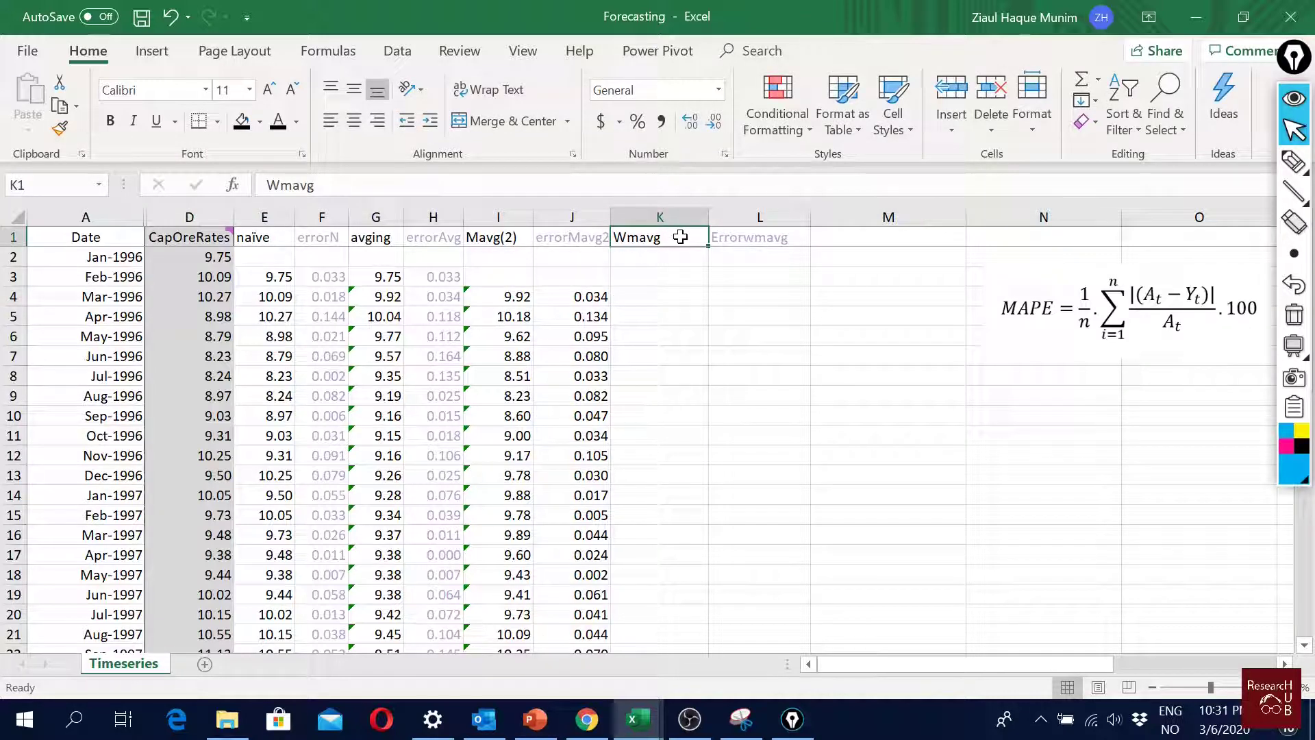
double_click(680, 237)
text((2)
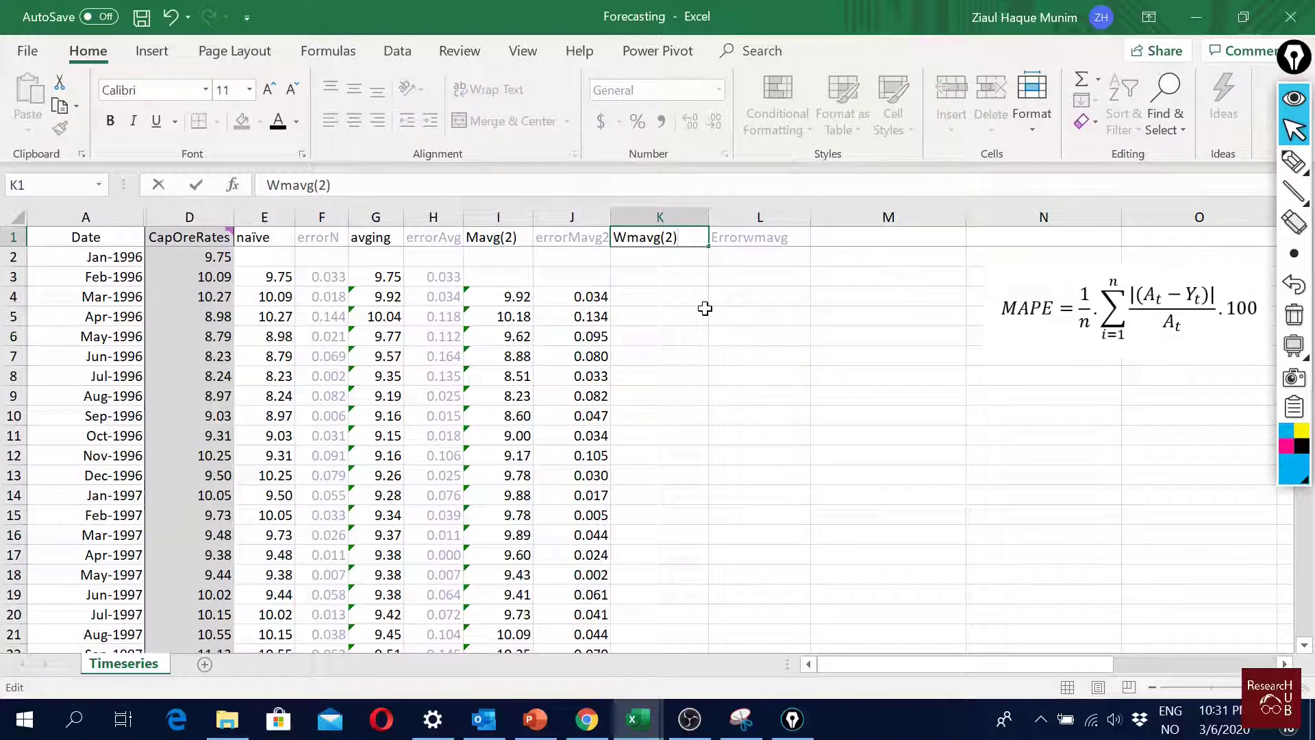
key(Return)
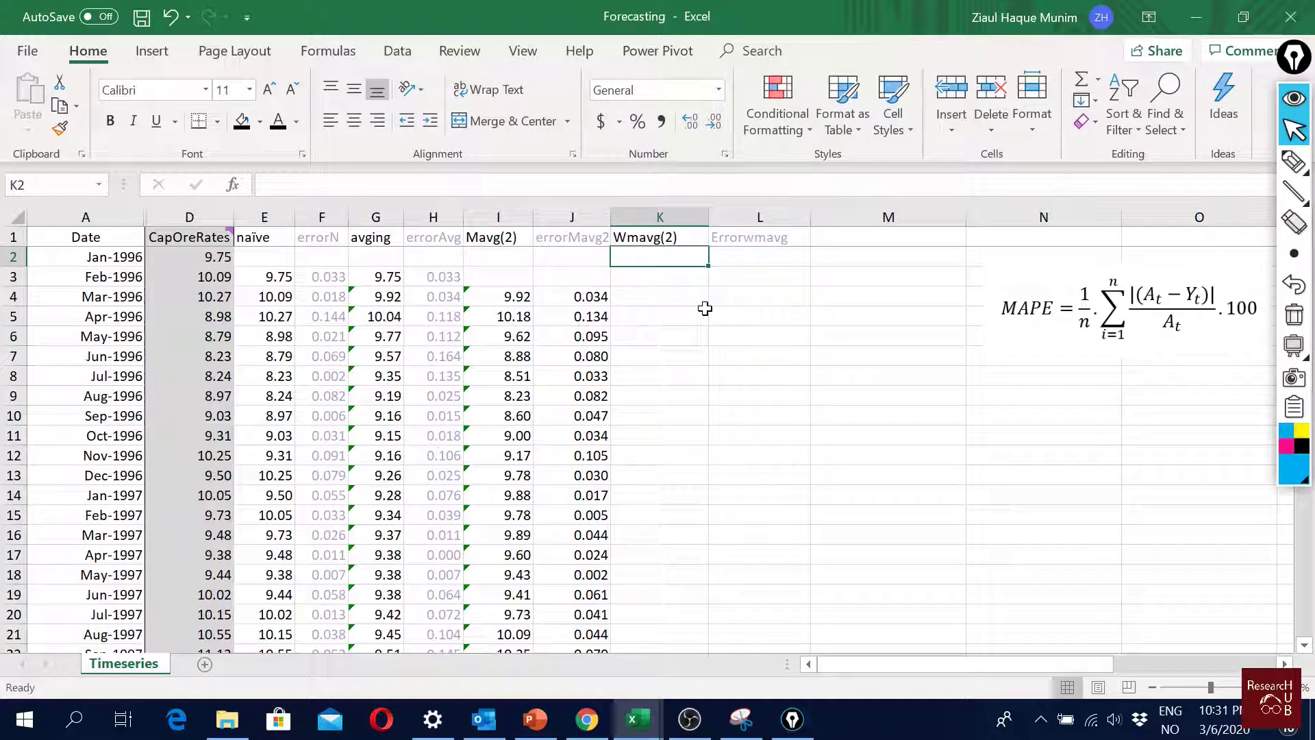
Step: Insert two blank rows above the header row
right_click(4, 235)
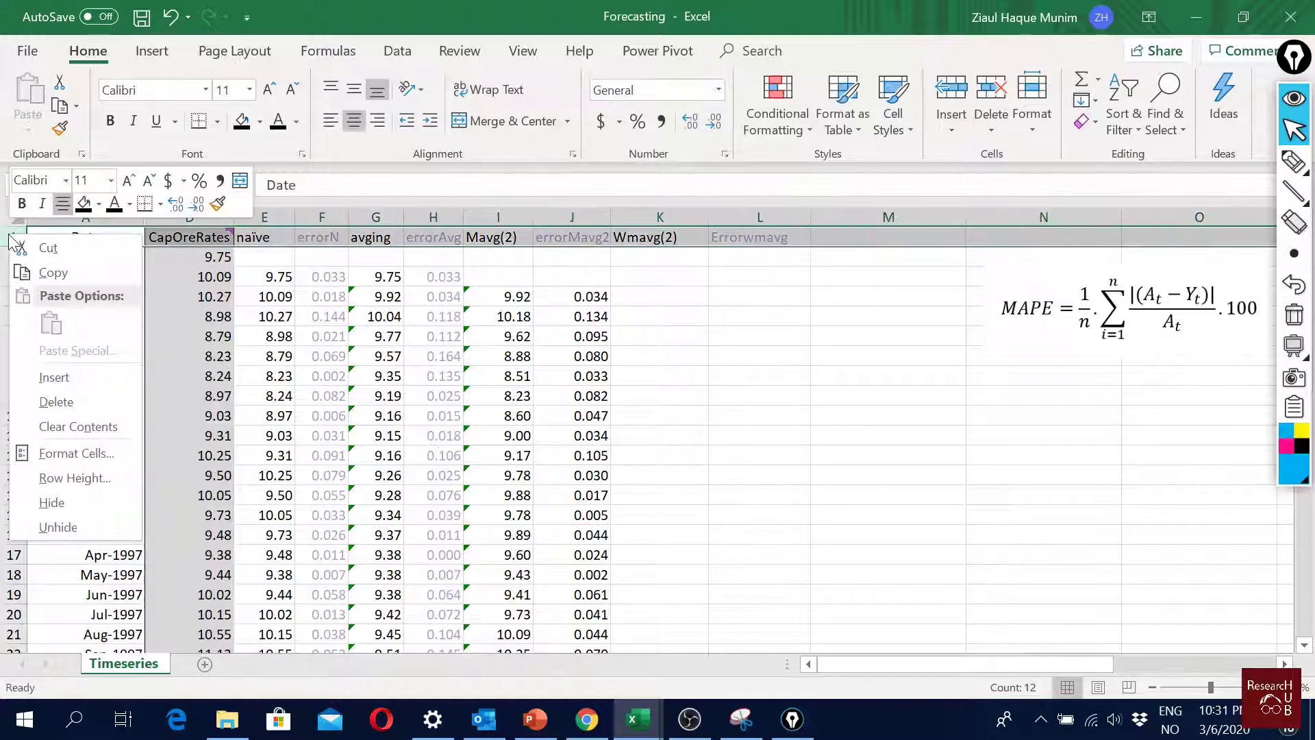
click(104, 379)
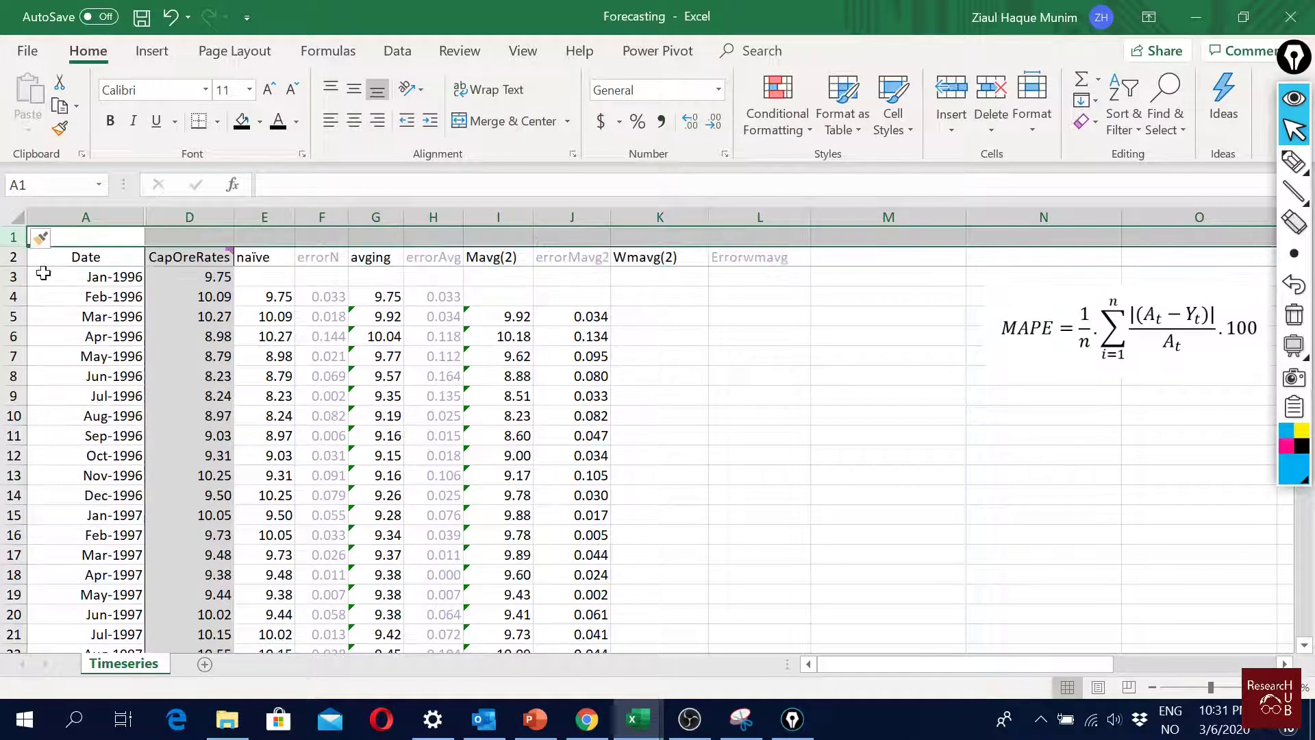
right_click(14, 236)
click(75, 380)
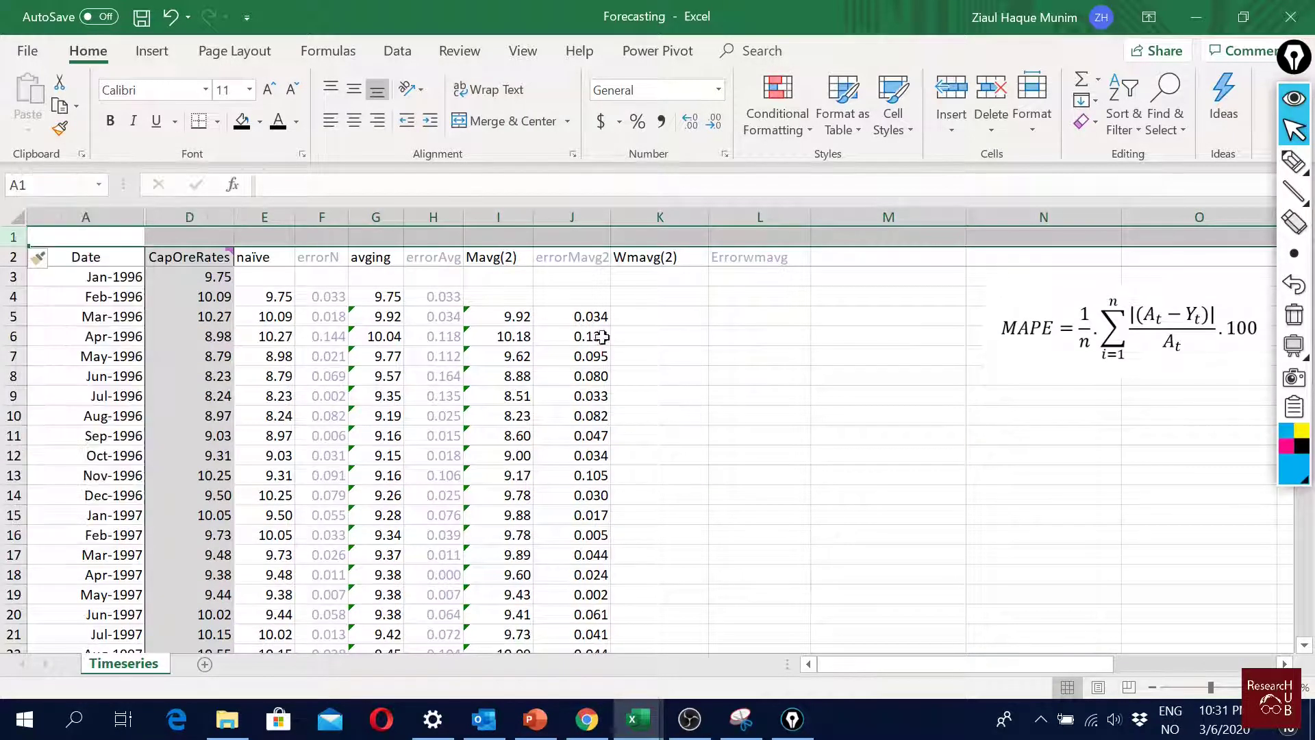
Step: Enter the weights 0.8 in K1 and 0.2 in K2
click(662, 259)
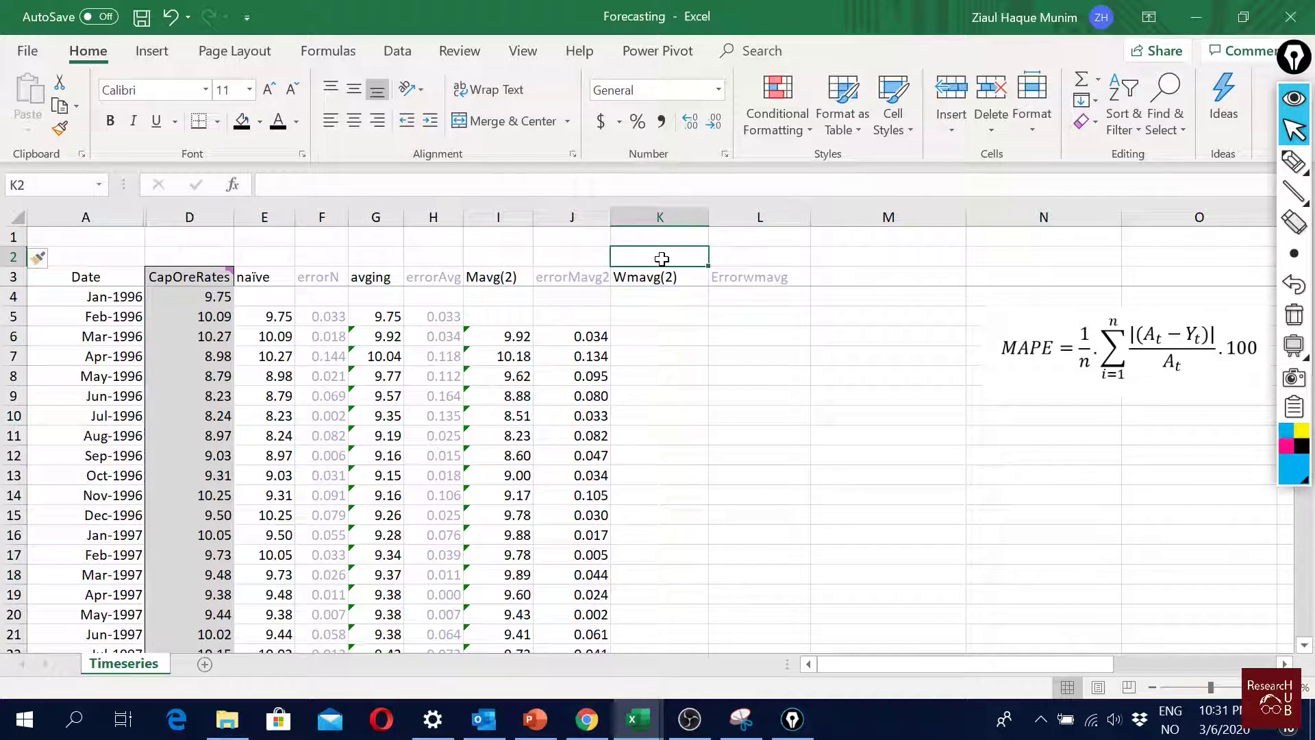
key(Up)
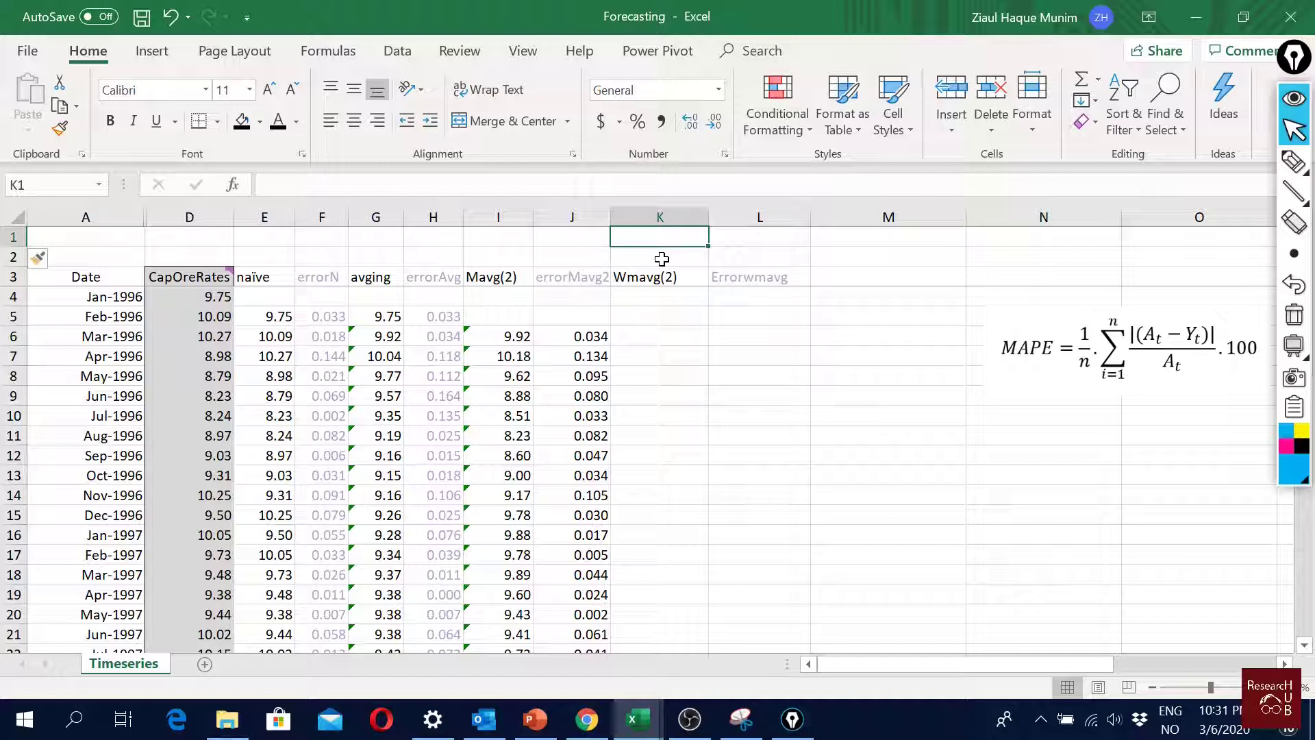
text(0)
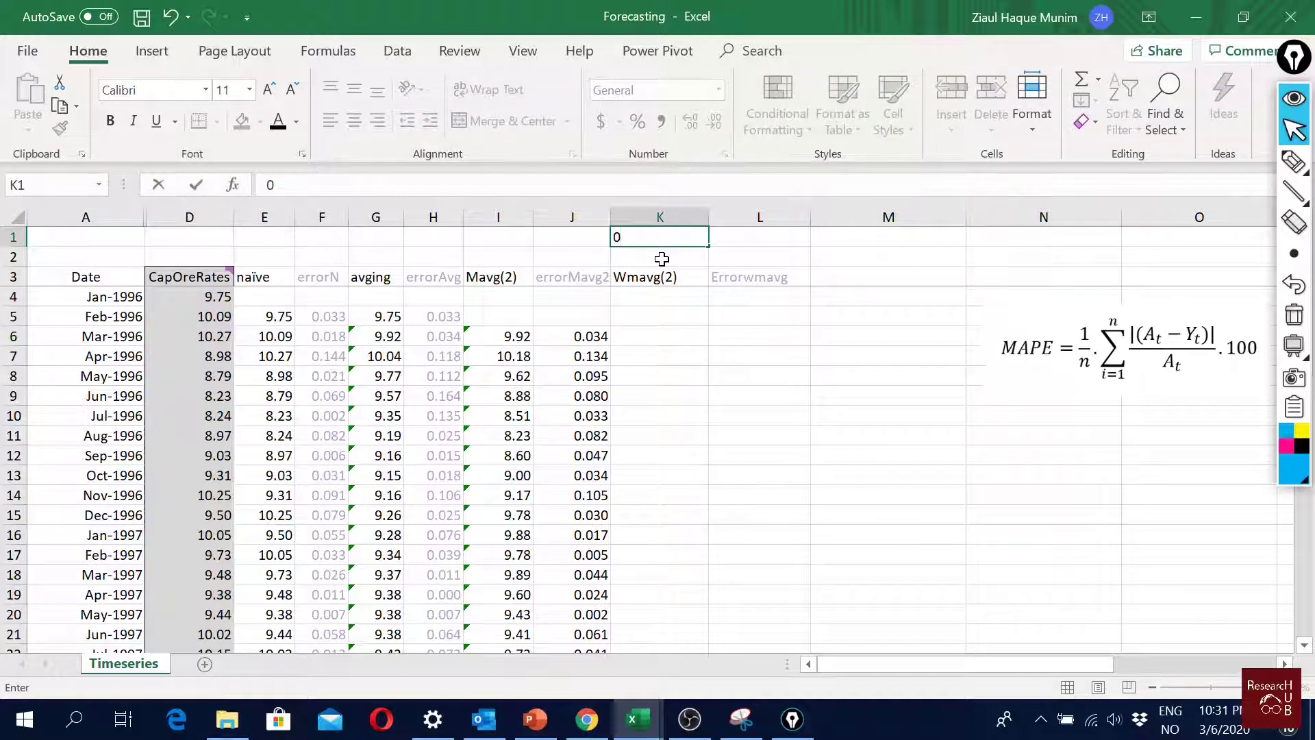
text(.8)
key(Return)
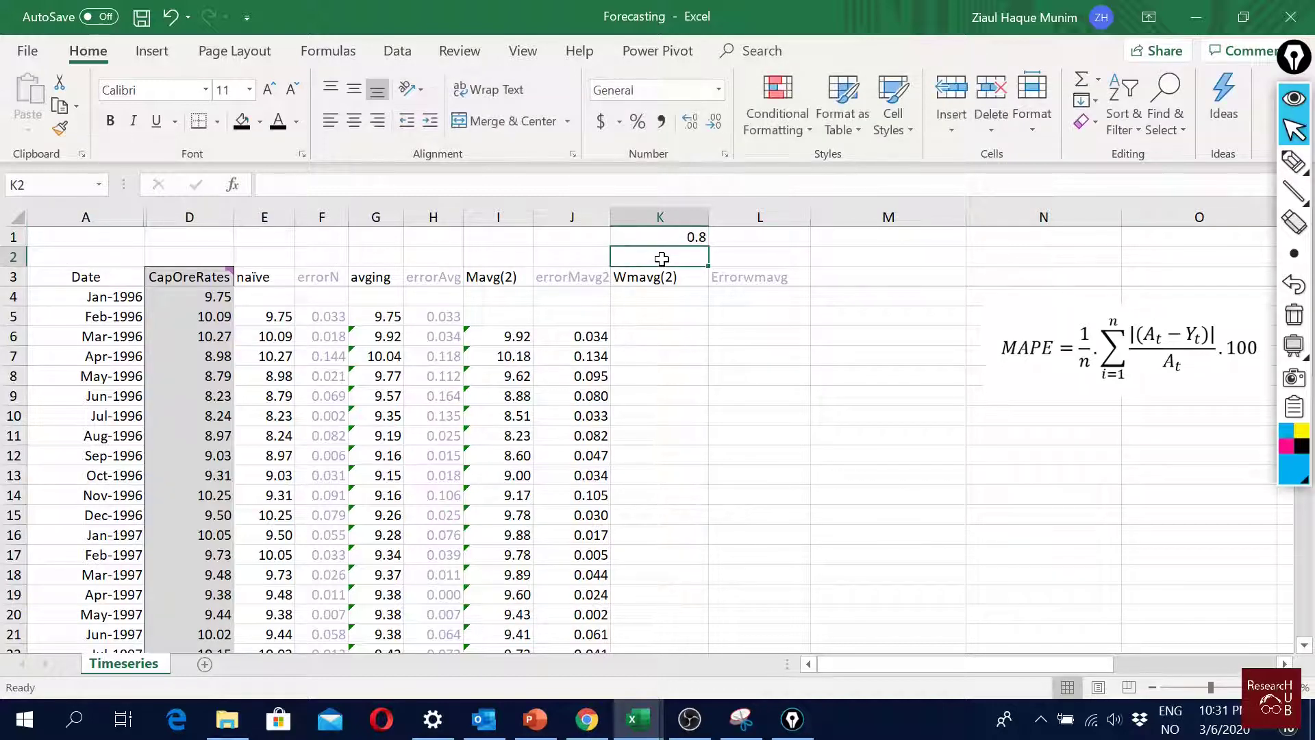
text(0.2)
key(Return)
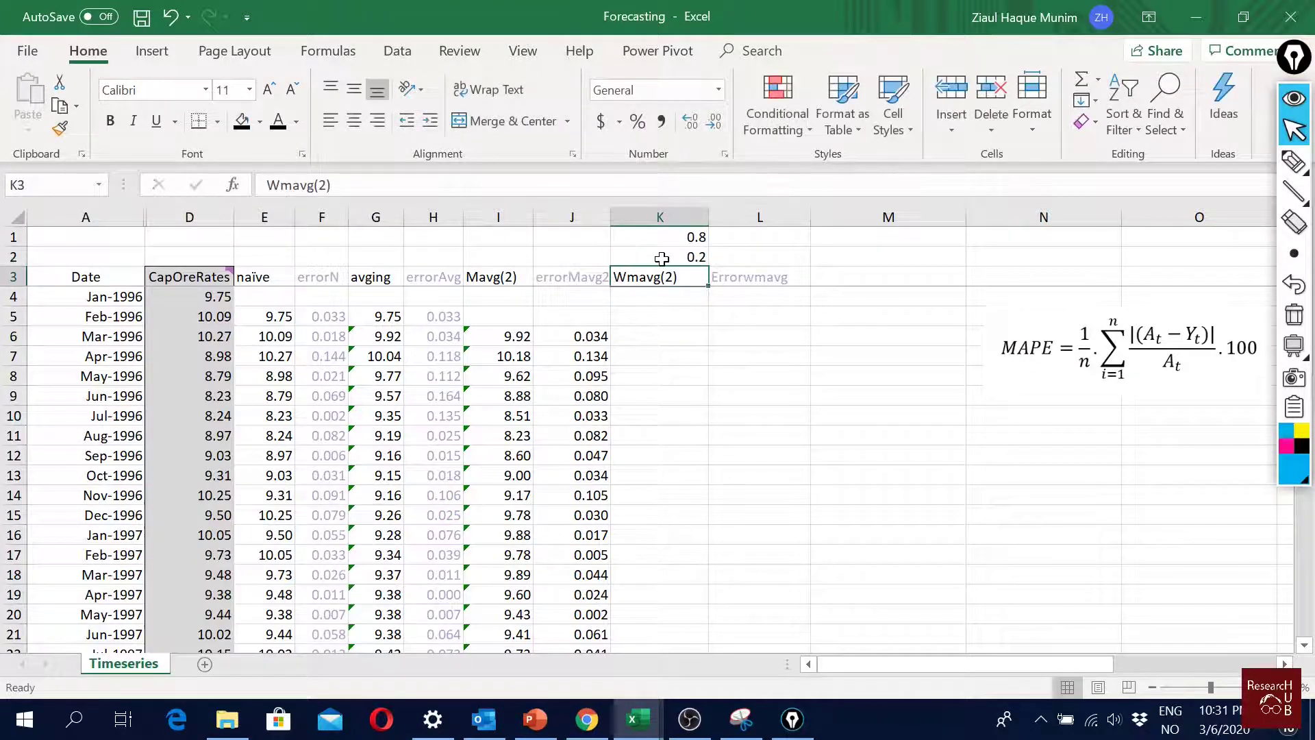
Step: Shade K1:K2 light olive green and auto-fit column K's width
click(596, 239)
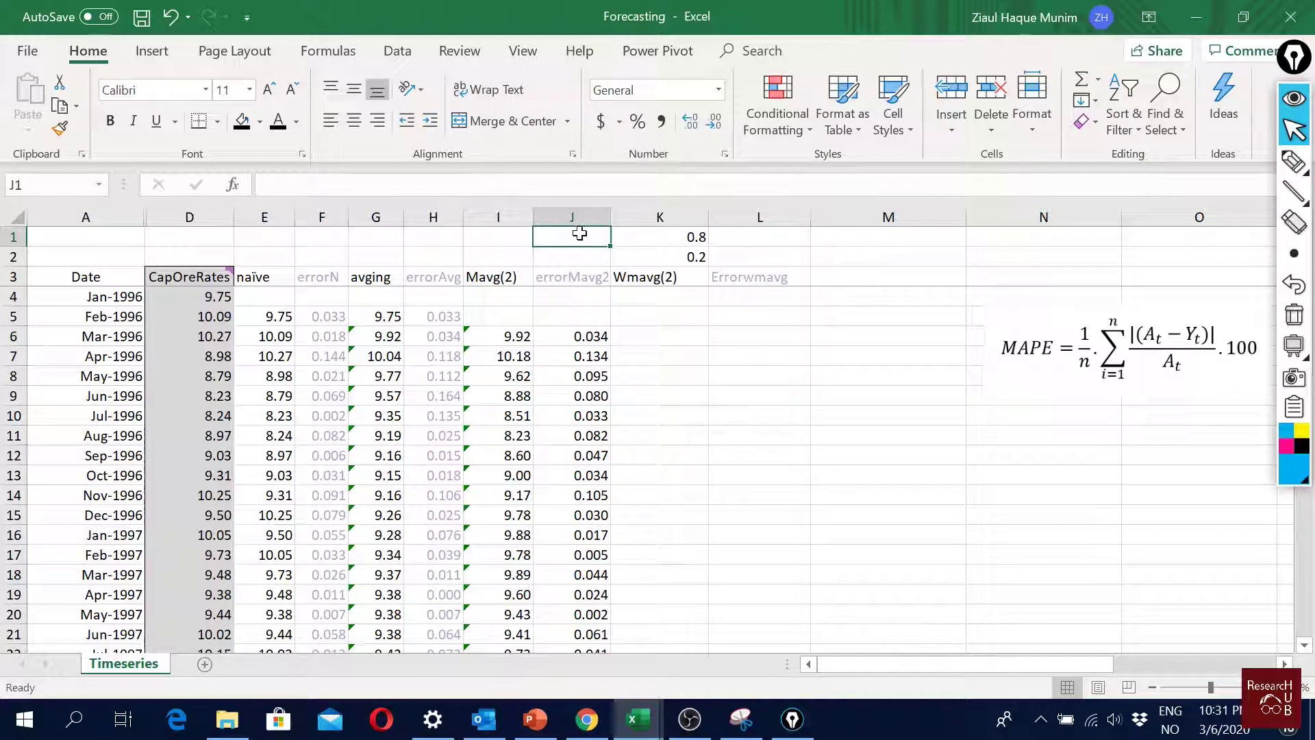
drag(688, 239, 689, 257)
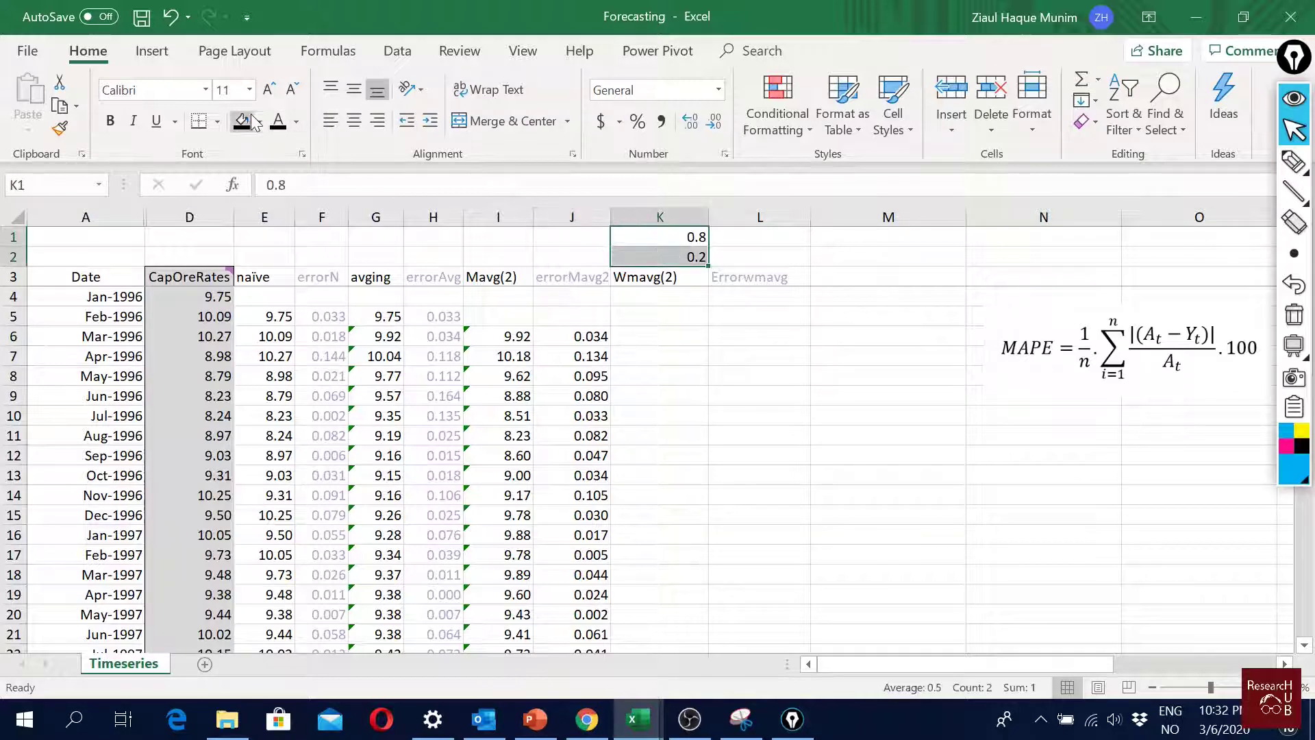
click(262, 121)
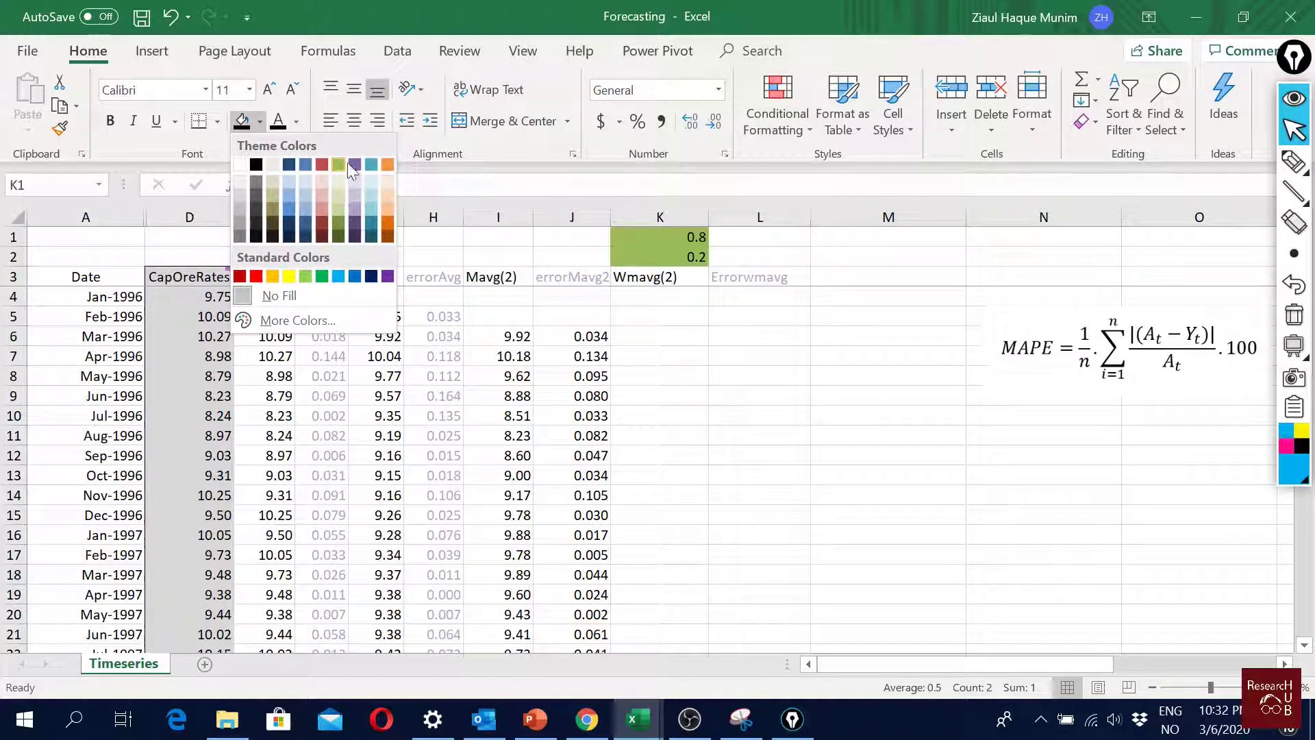
click(343, 201)
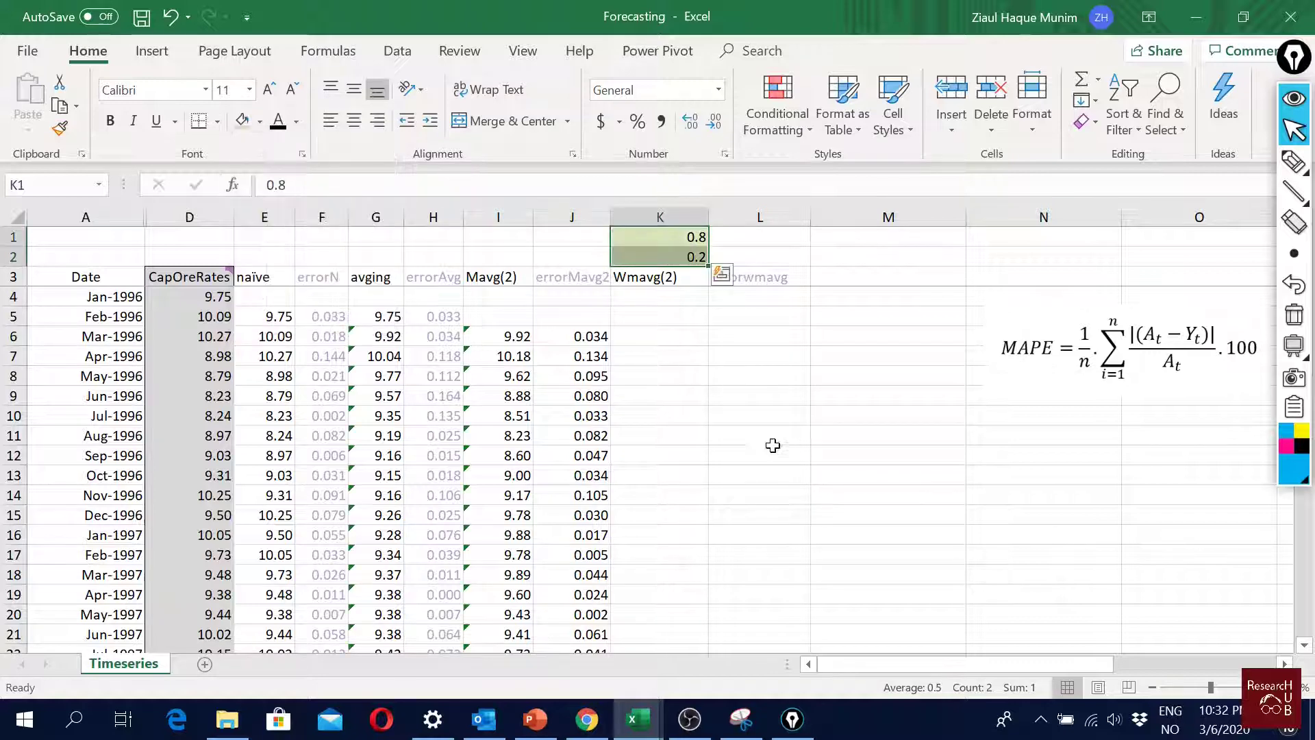
click(772, 445)
double_click(709, 217)
drag(641, 336, 640, 319)
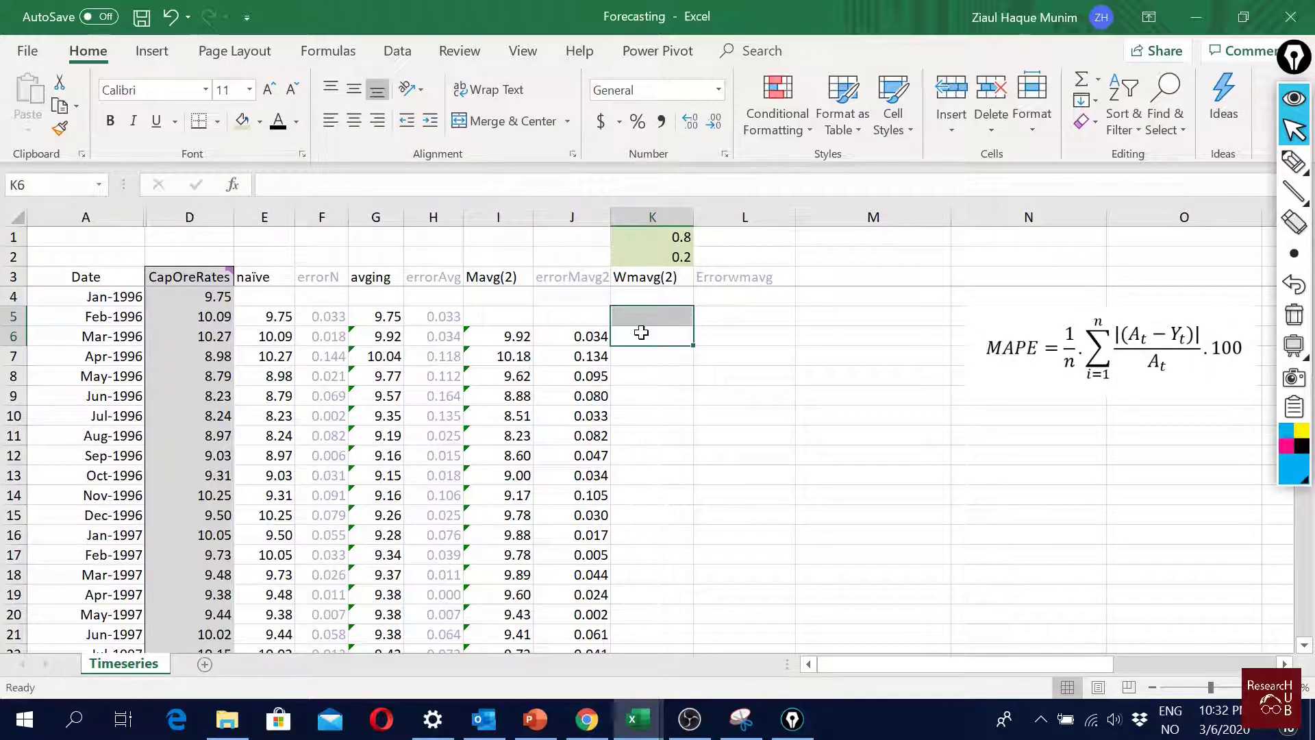
Step: Enter =D5*$K$1+D4*$K$2 in K6 as the first weighted forecast
click(642, 333)
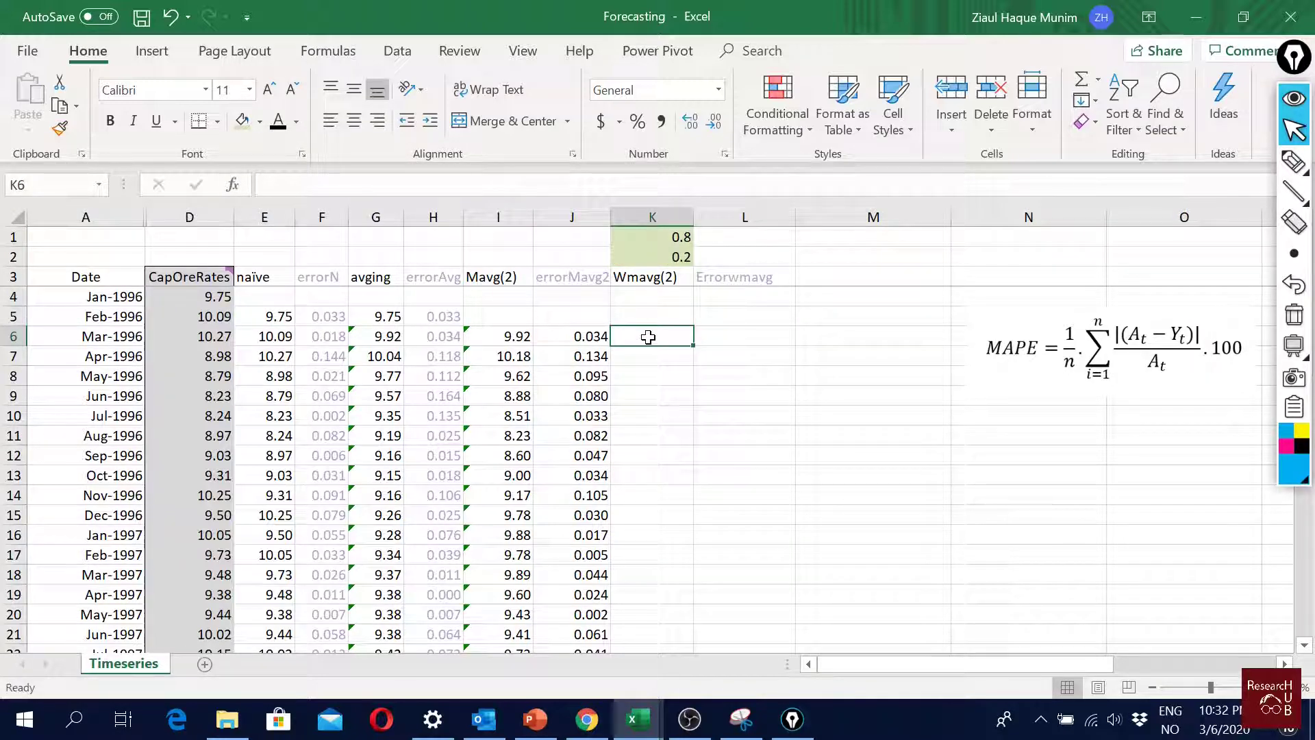
text(=)
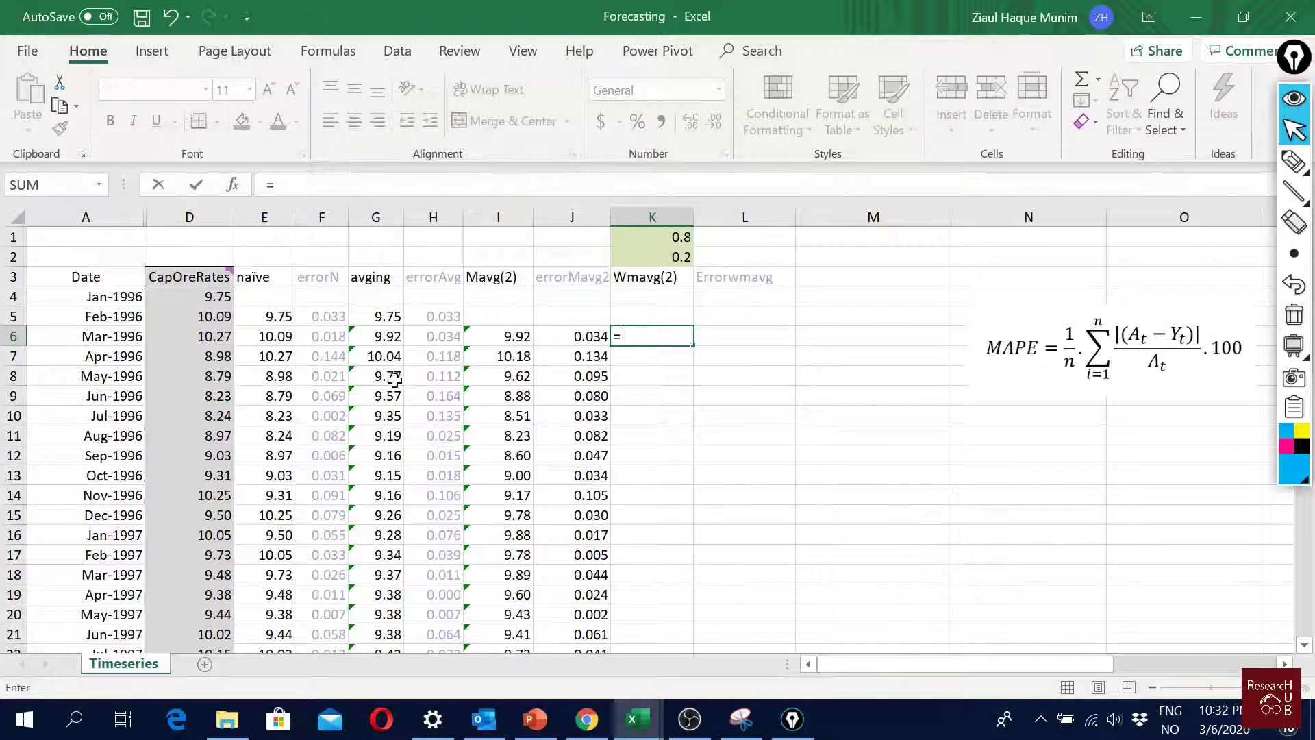
click(206, 317)
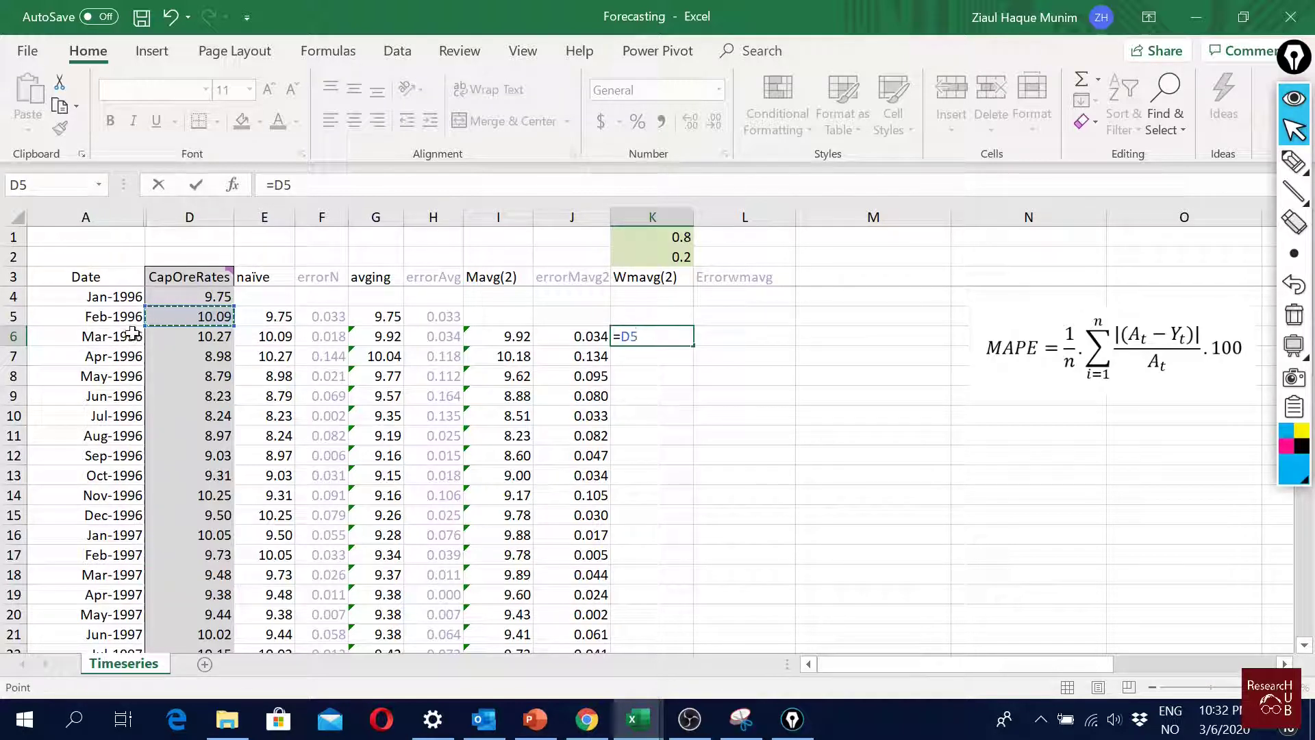
text(*)
click(670, 236)
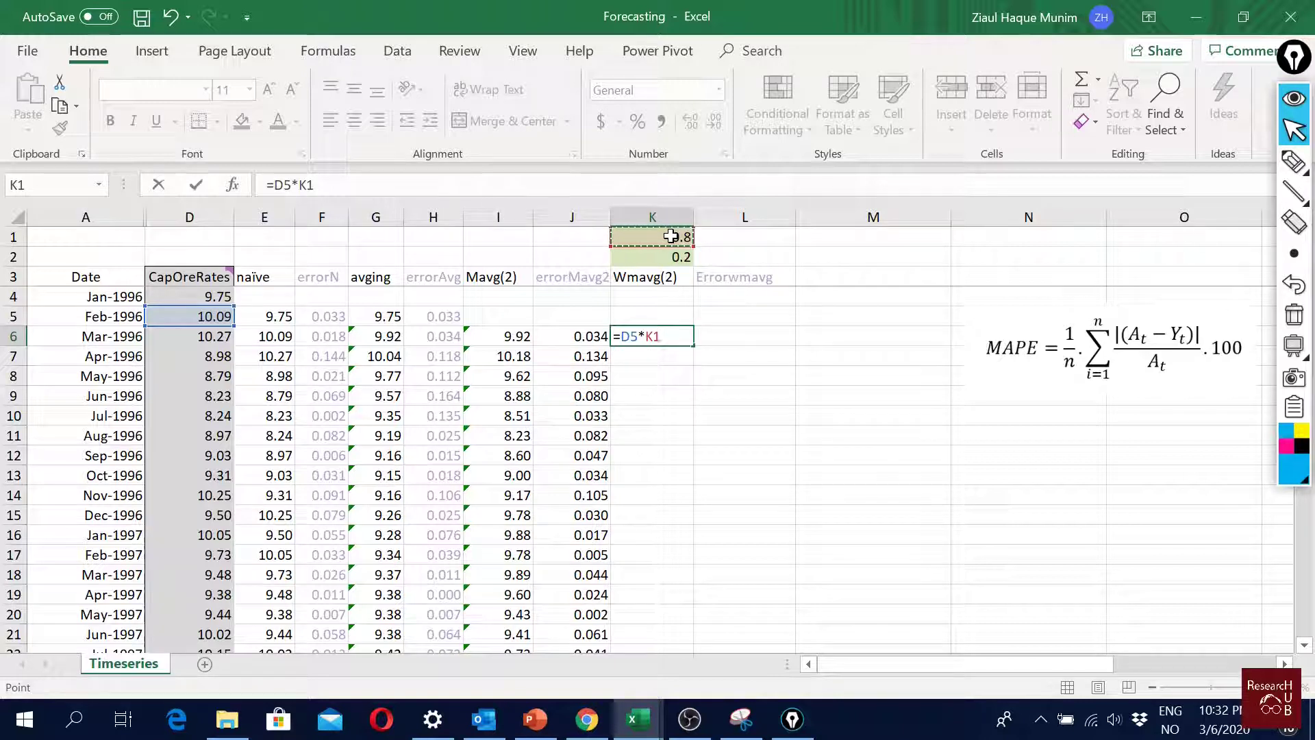
key(F4)
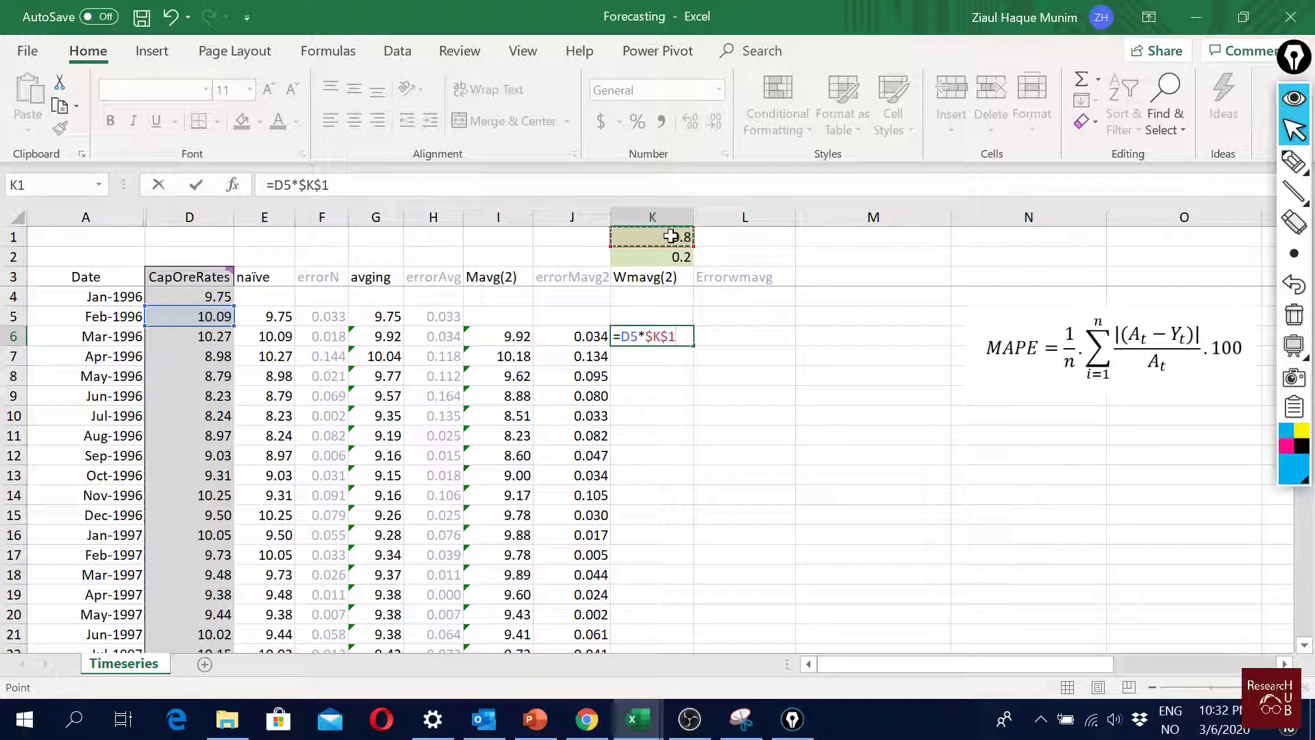
text(+)
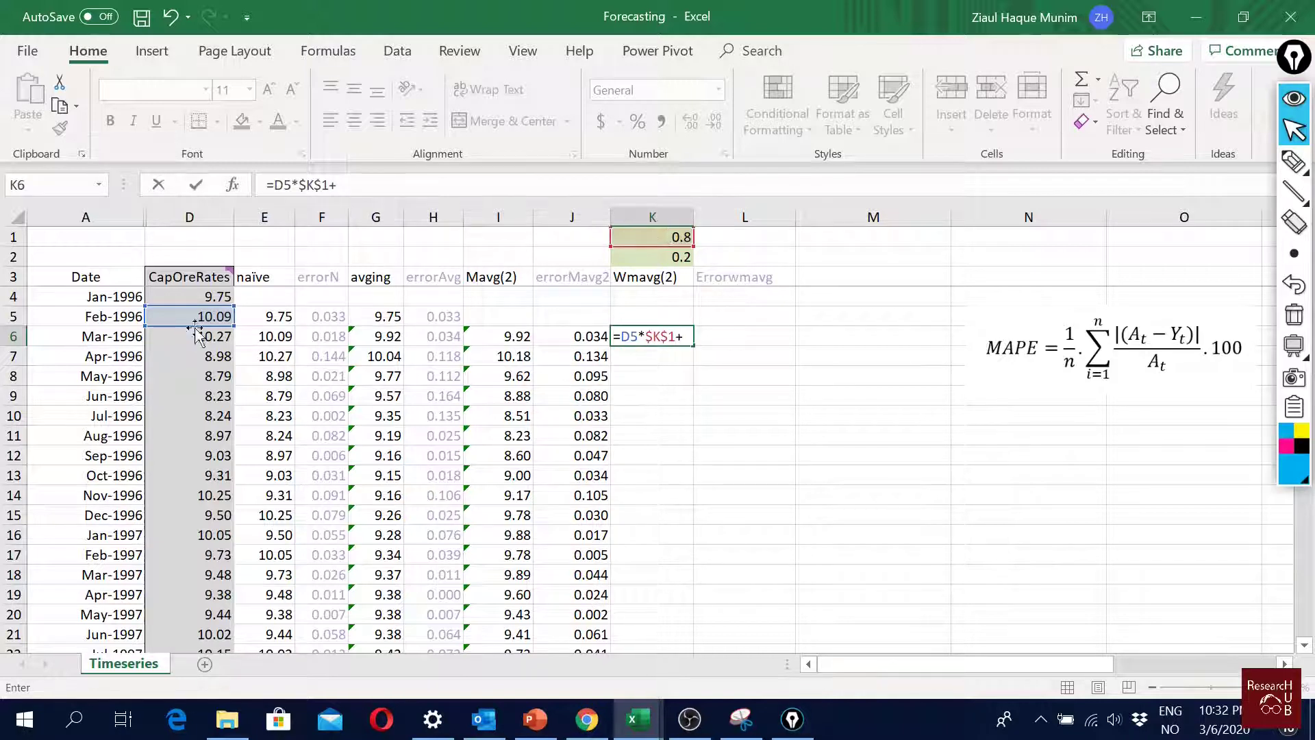
click(191, 296)
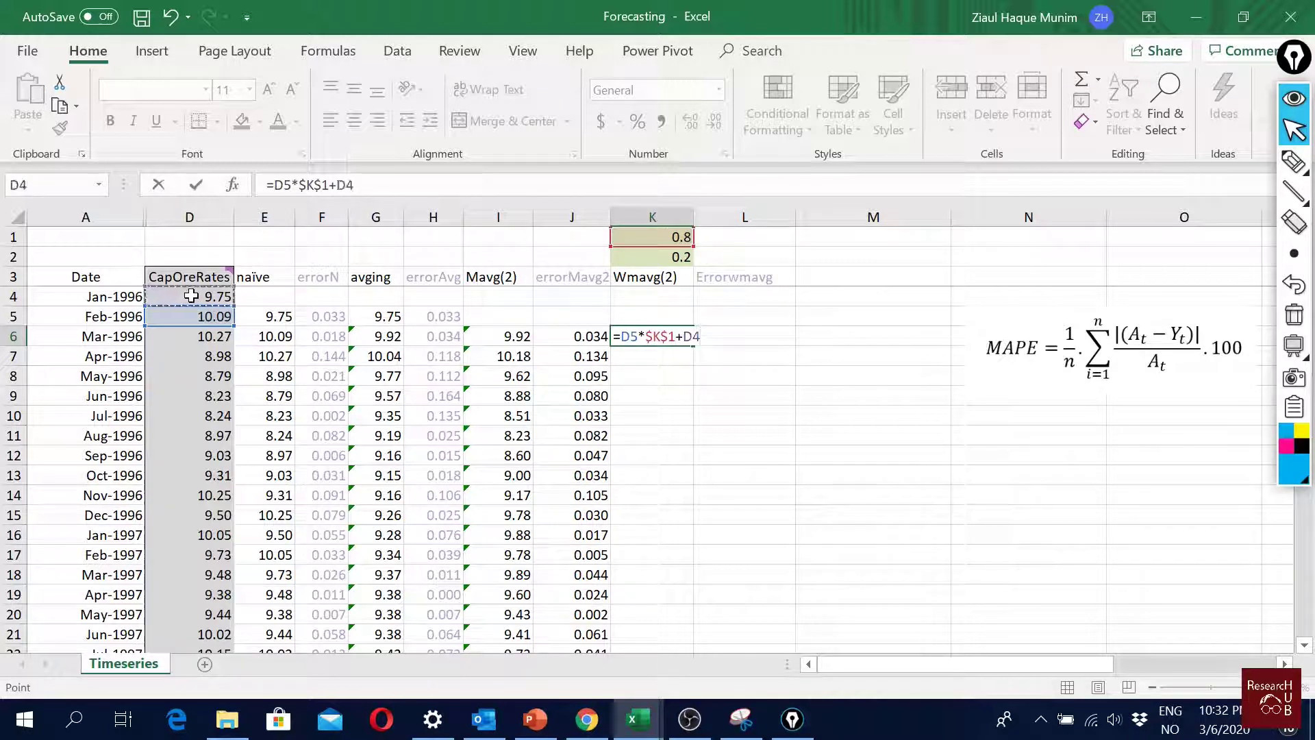
text(*)
click(665, 259)
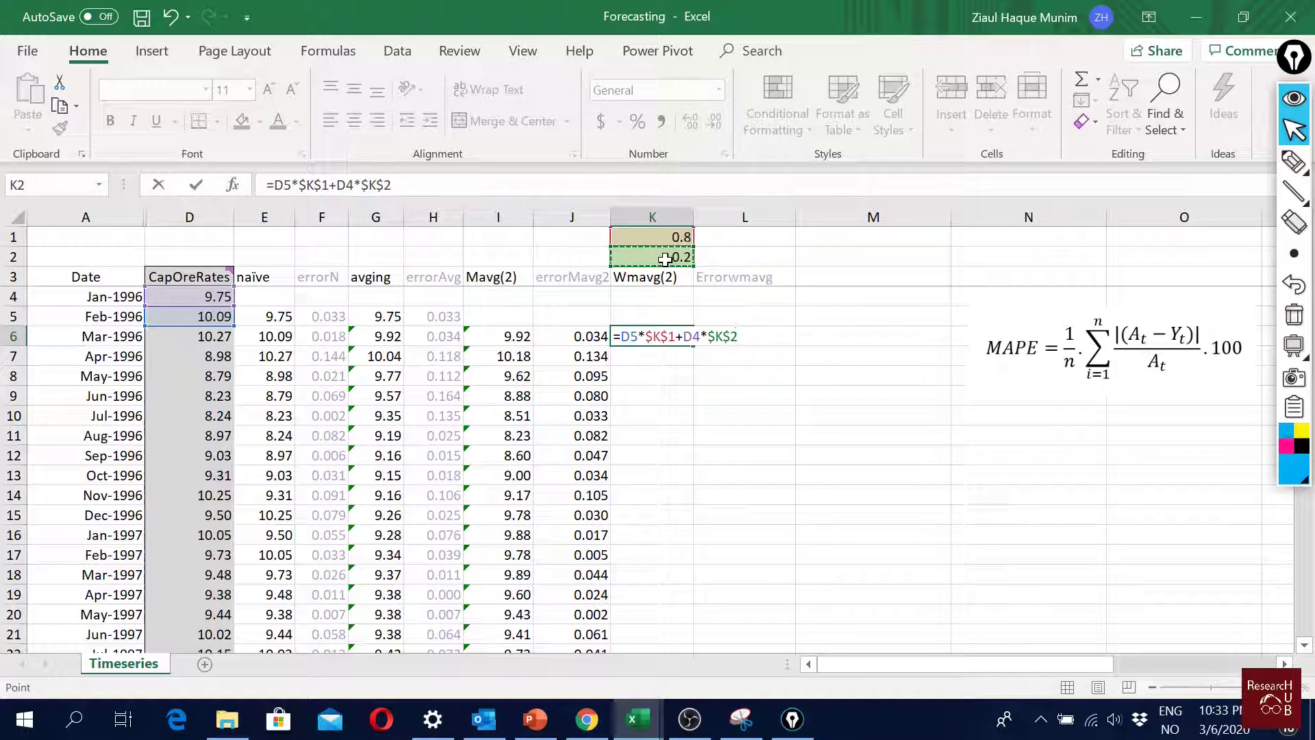
key(Return)
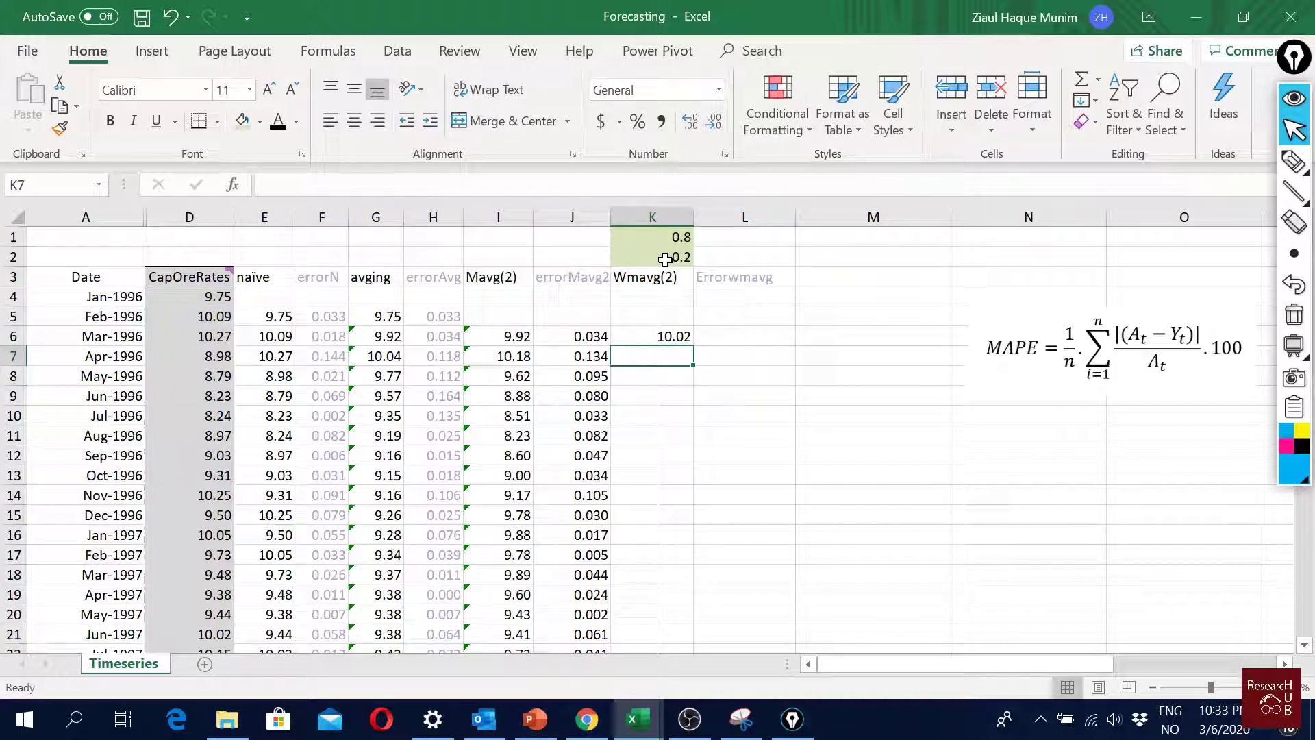
Step: Fill the K6 formula down the Wmavg(2) column and show it to three decimals
click(649, 336)
drag(684, 220, 683, 220)
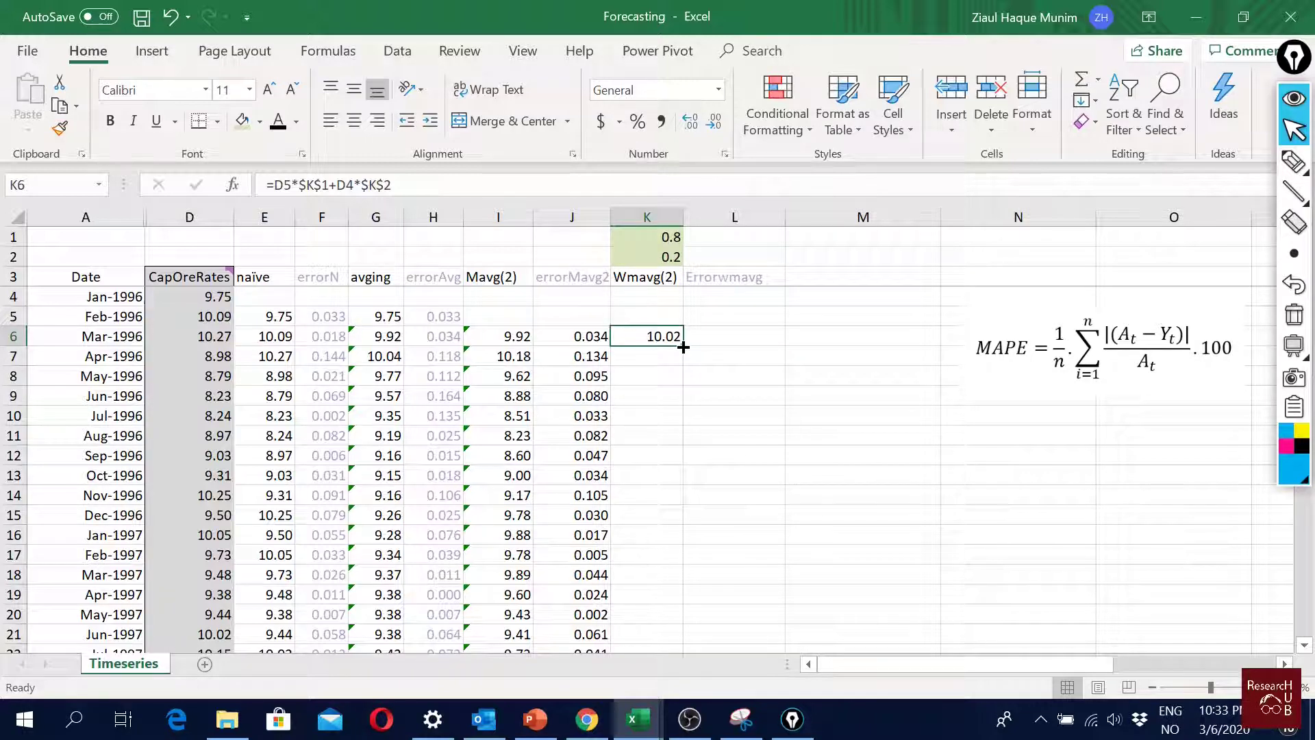
double_click(683, 347)
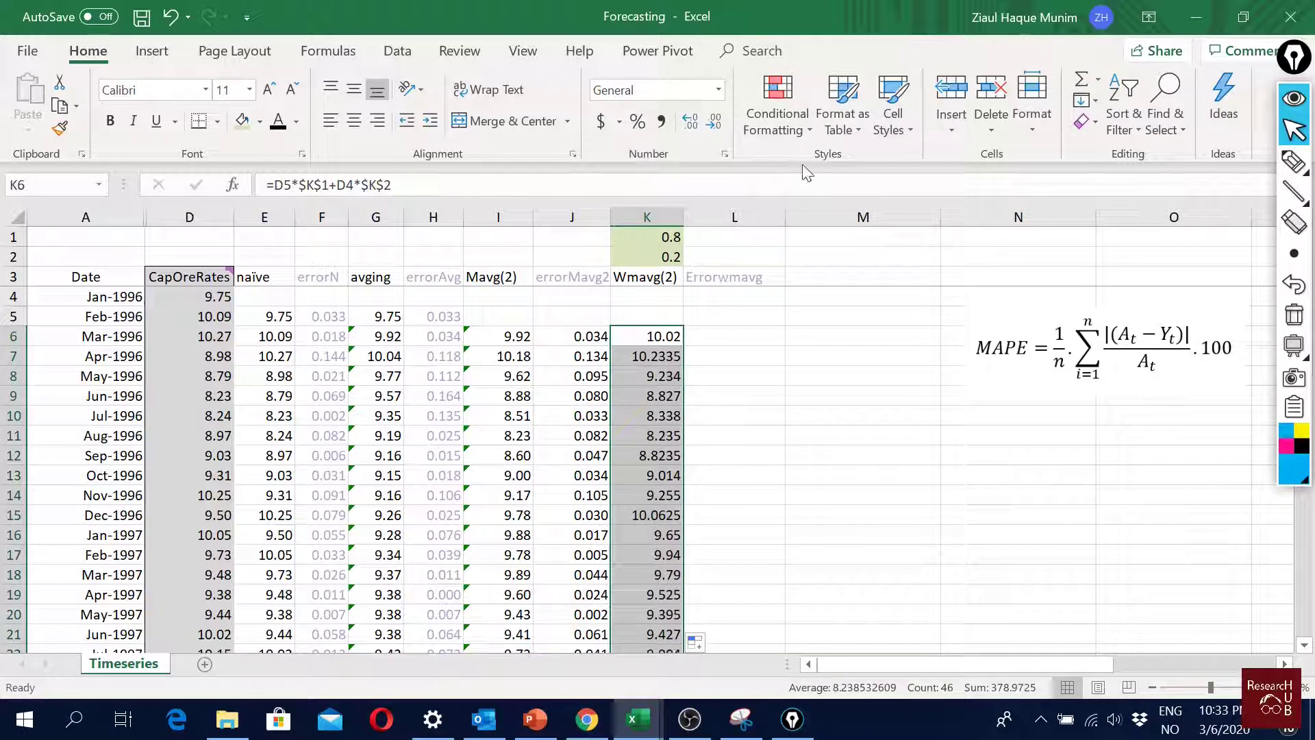
click(692, 123)
click(692, 124)
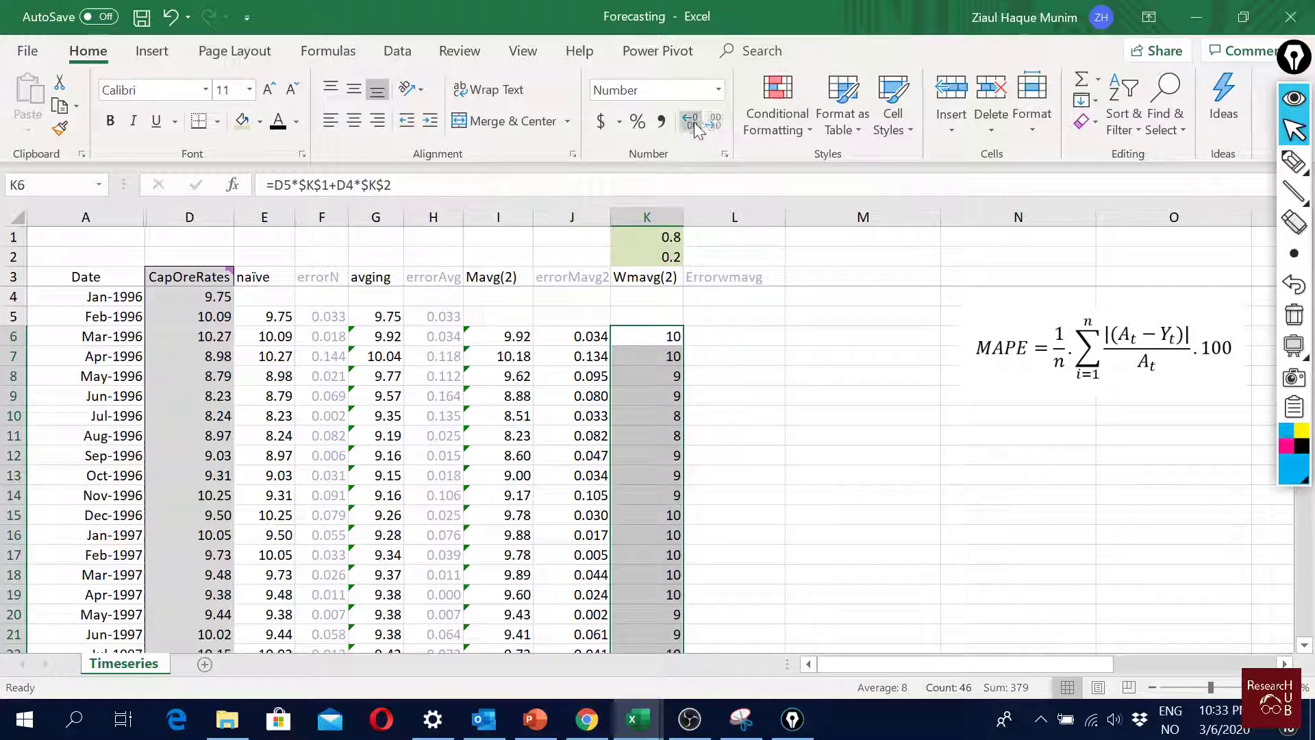
click(713, 122)
click(713, 122)
click(713, 122)
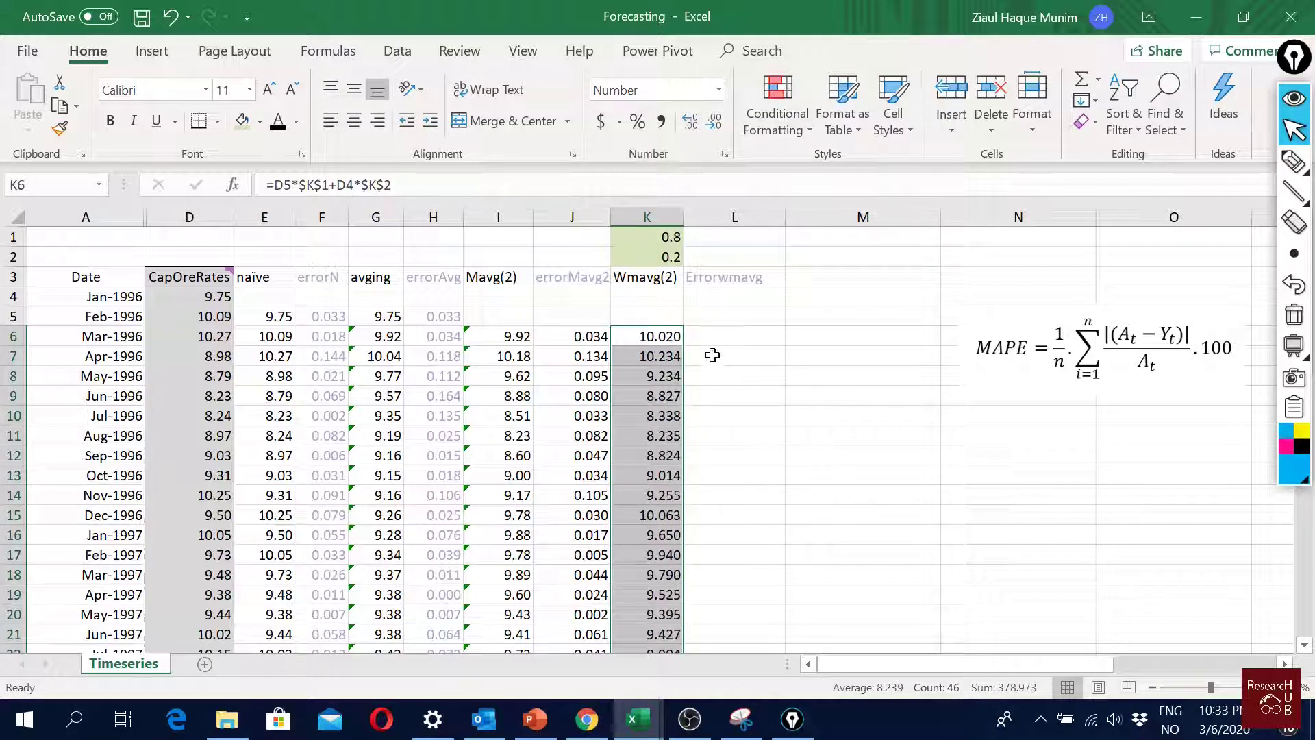
click(733, 395)
scroll(734, 394, down, 10)
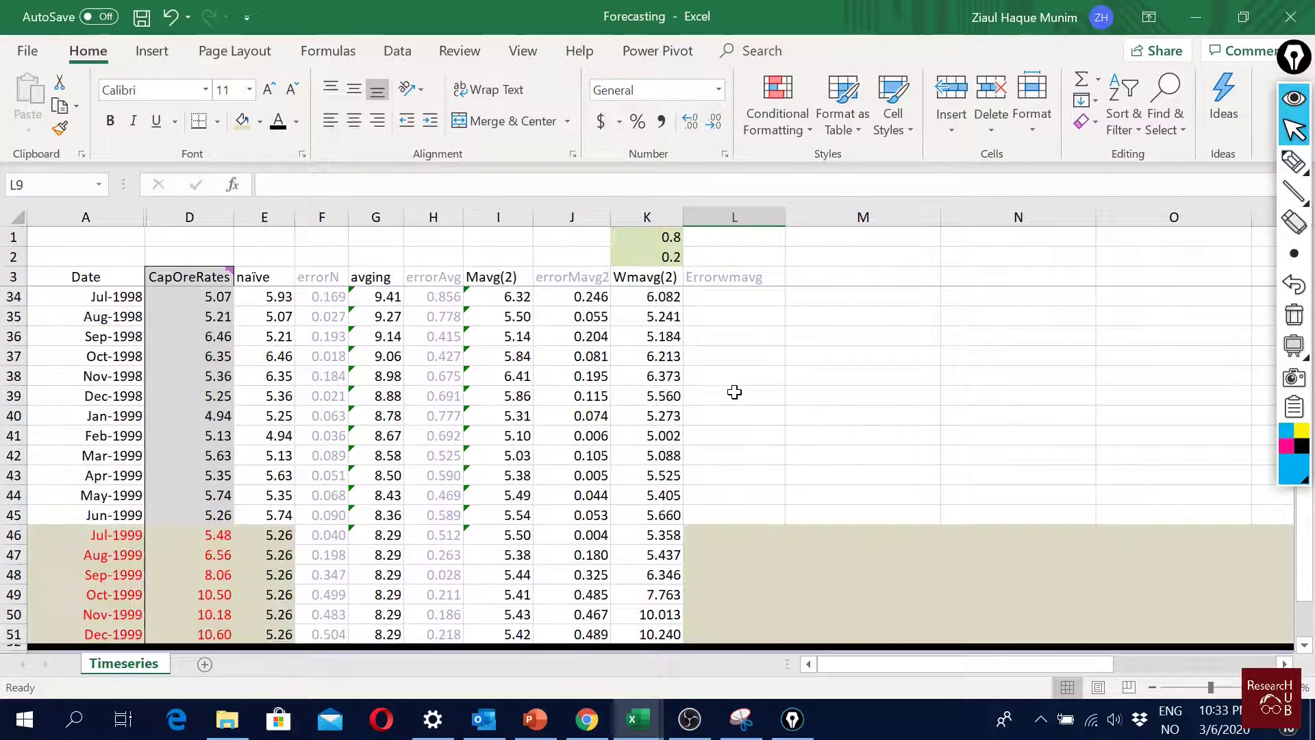
Step: Change K47 to =K46*$K$1+D45*$K$2 so it uses the Jul-1999 forecast
click(656, 535)
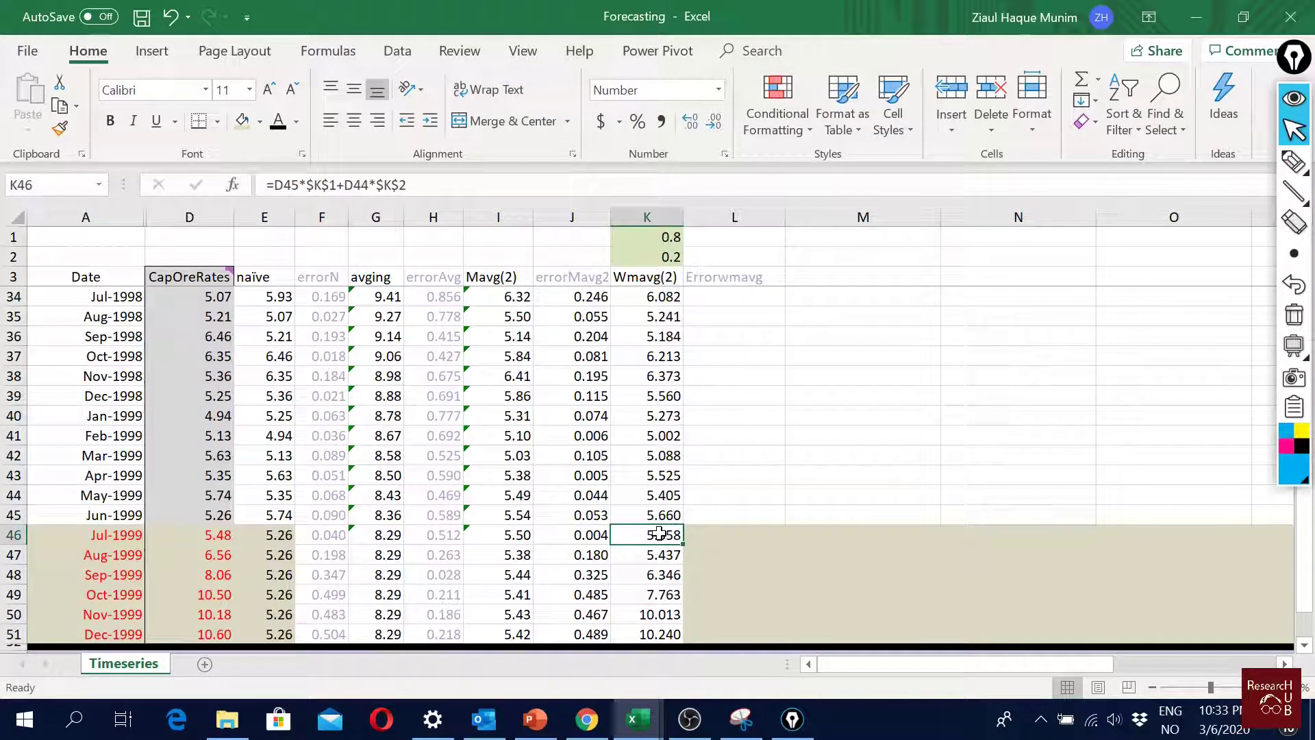
double_click(659, 533)
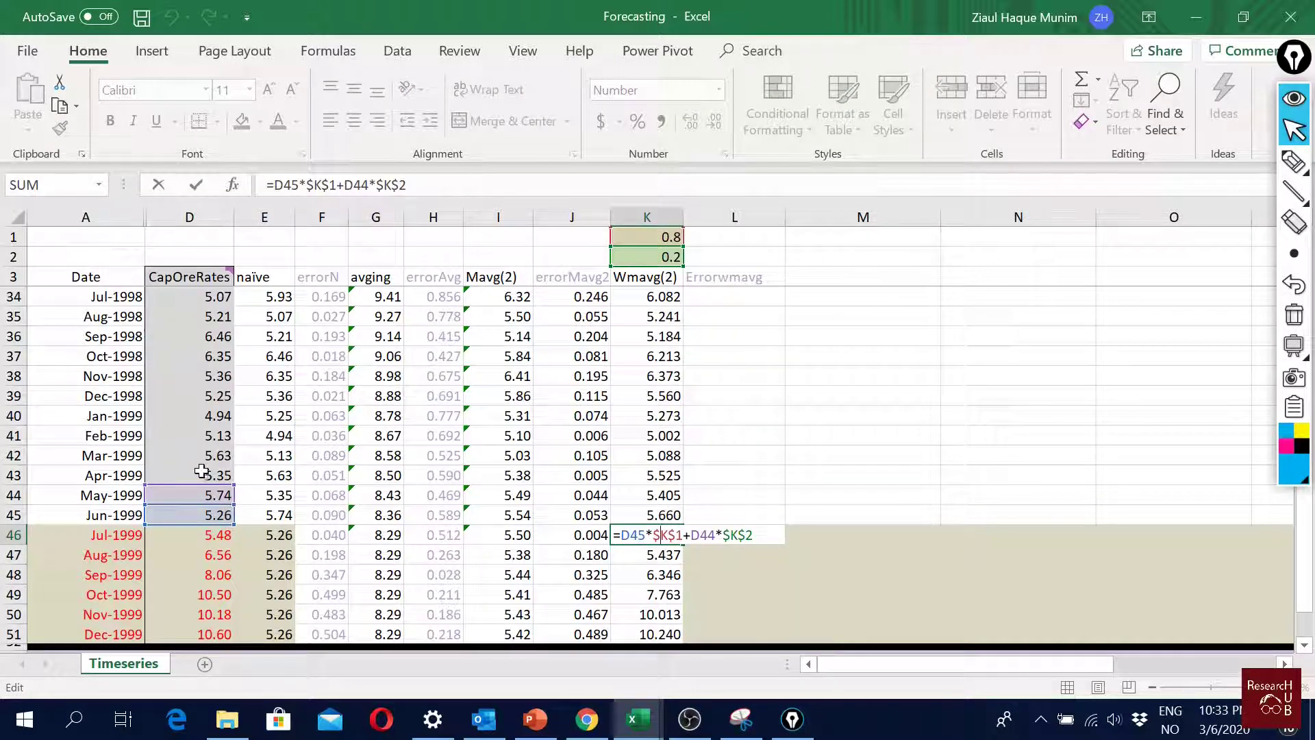
key(Escape)
double_click(668, 554)
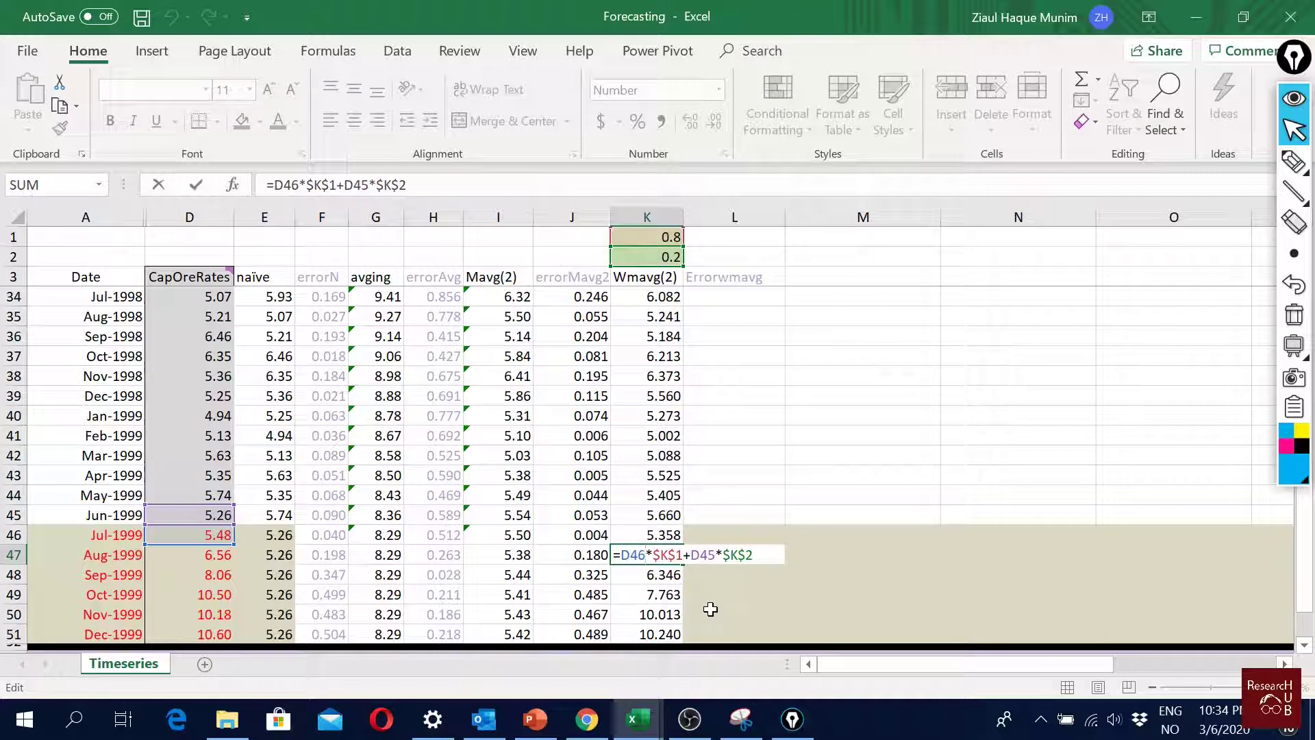
key(BackSpace)
key(BackSpace)
key(BackSpace)
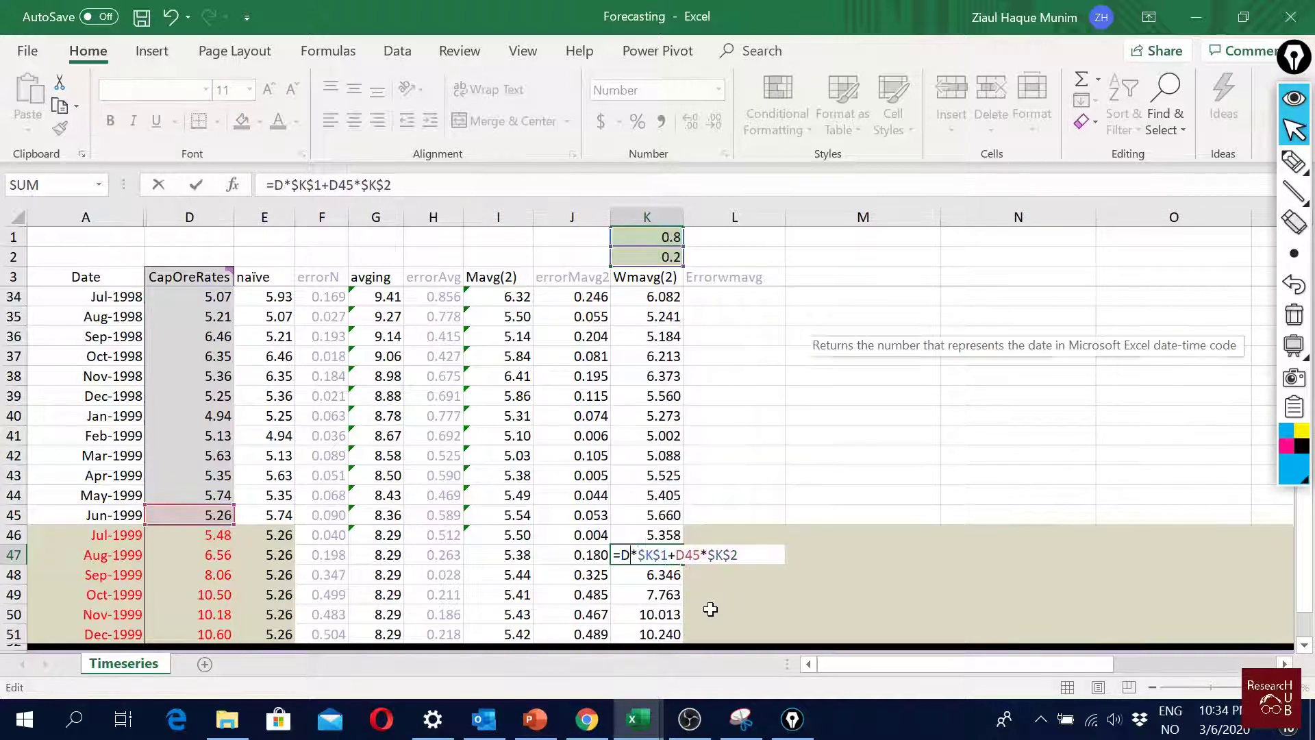
click(650, 532)
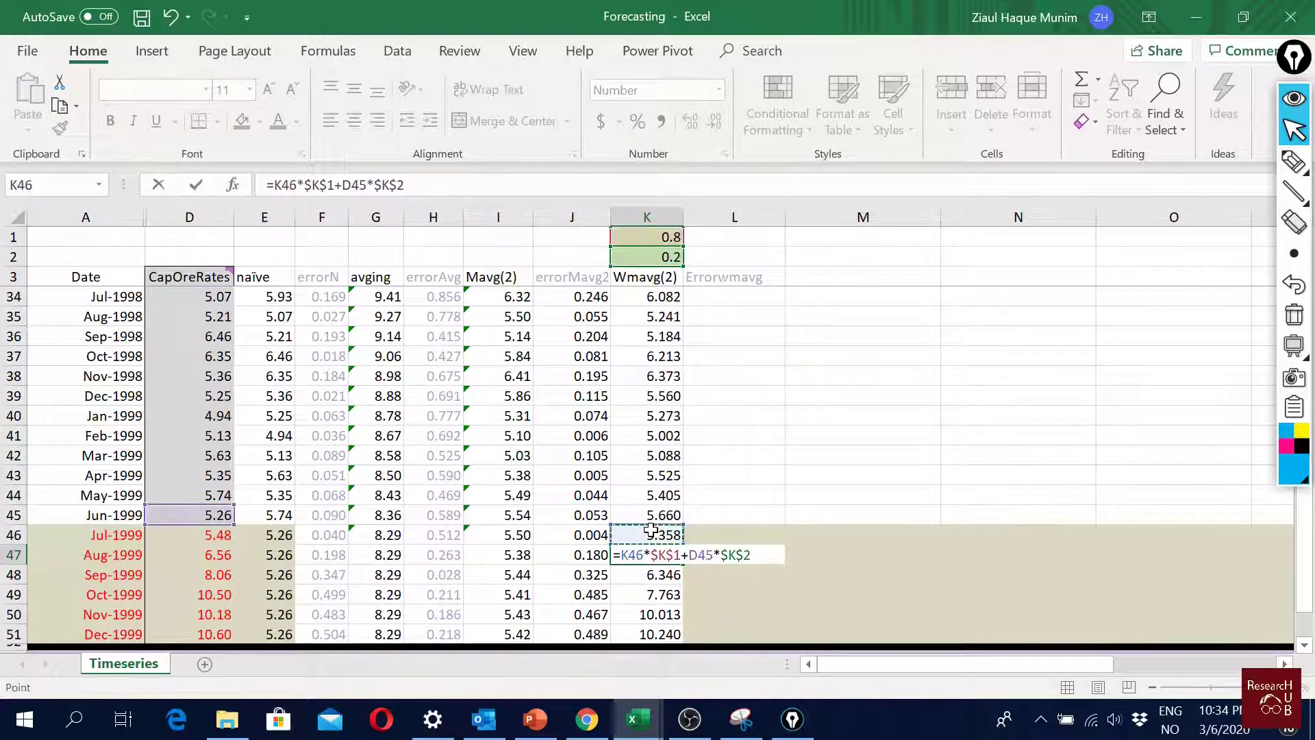
key(Return)
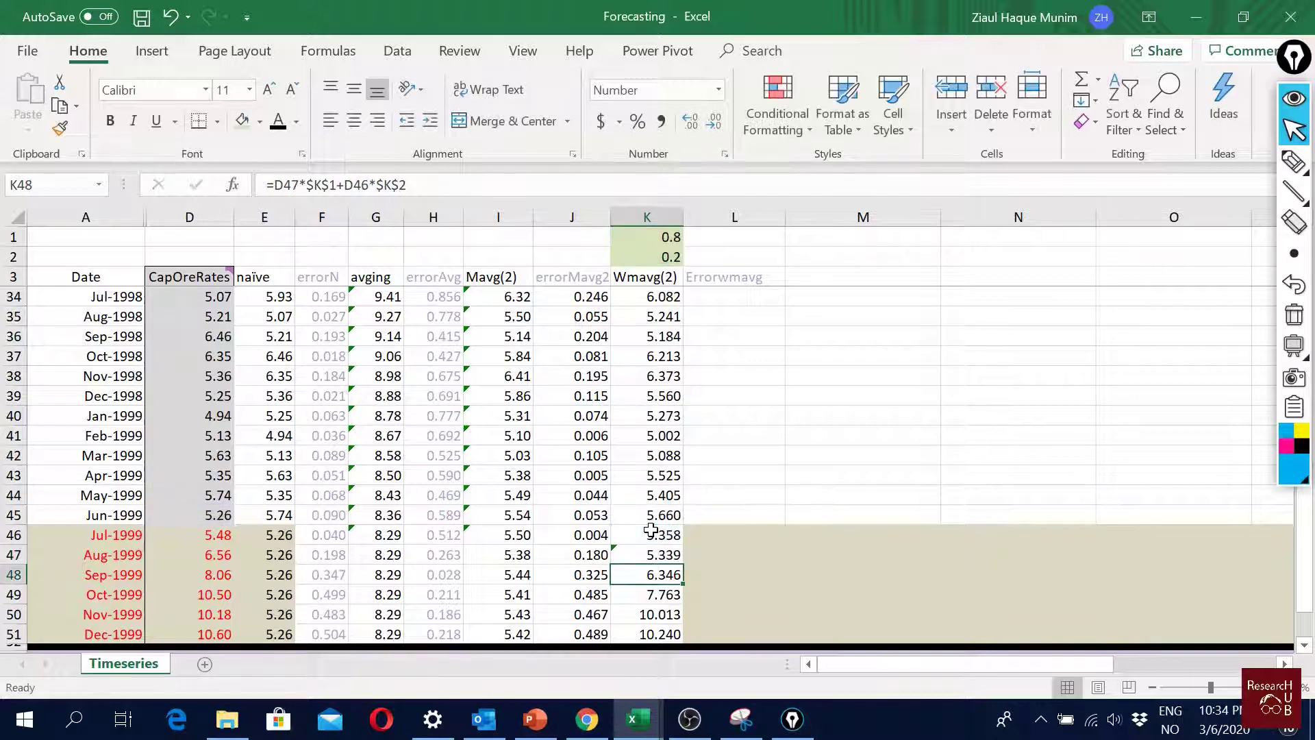
click(669, 552)
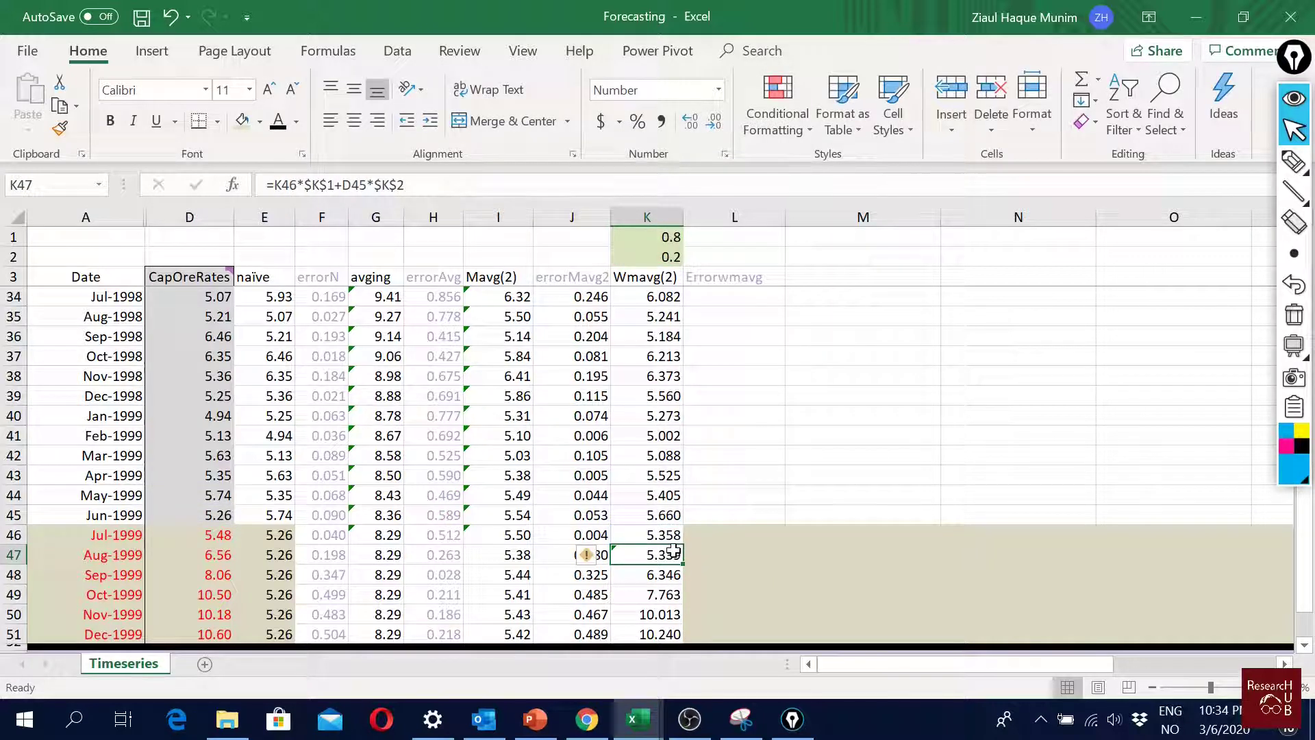
Step: Change K48 to =K47*$K$1+K46*$K$2, using the two previous forecasts
double_click(658, 575)
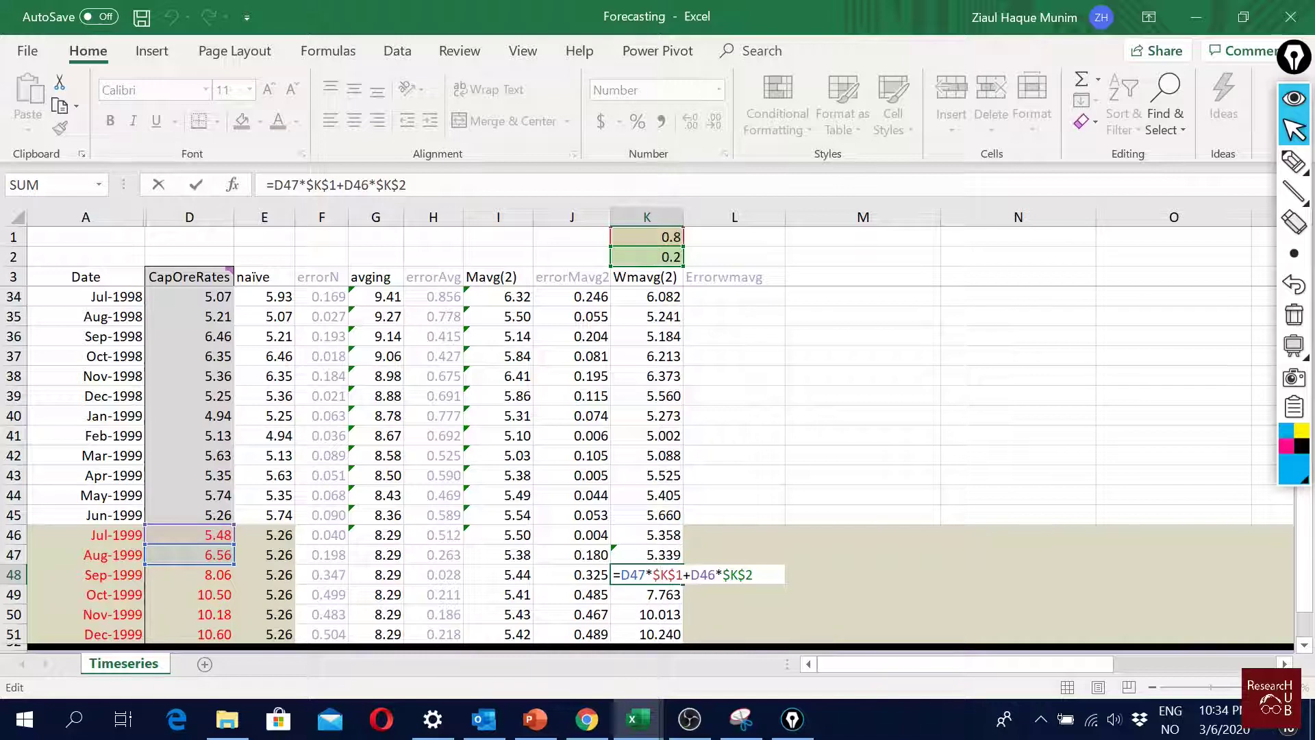
key(BackSpace)
key(BackSpace)
key(BackSpace)
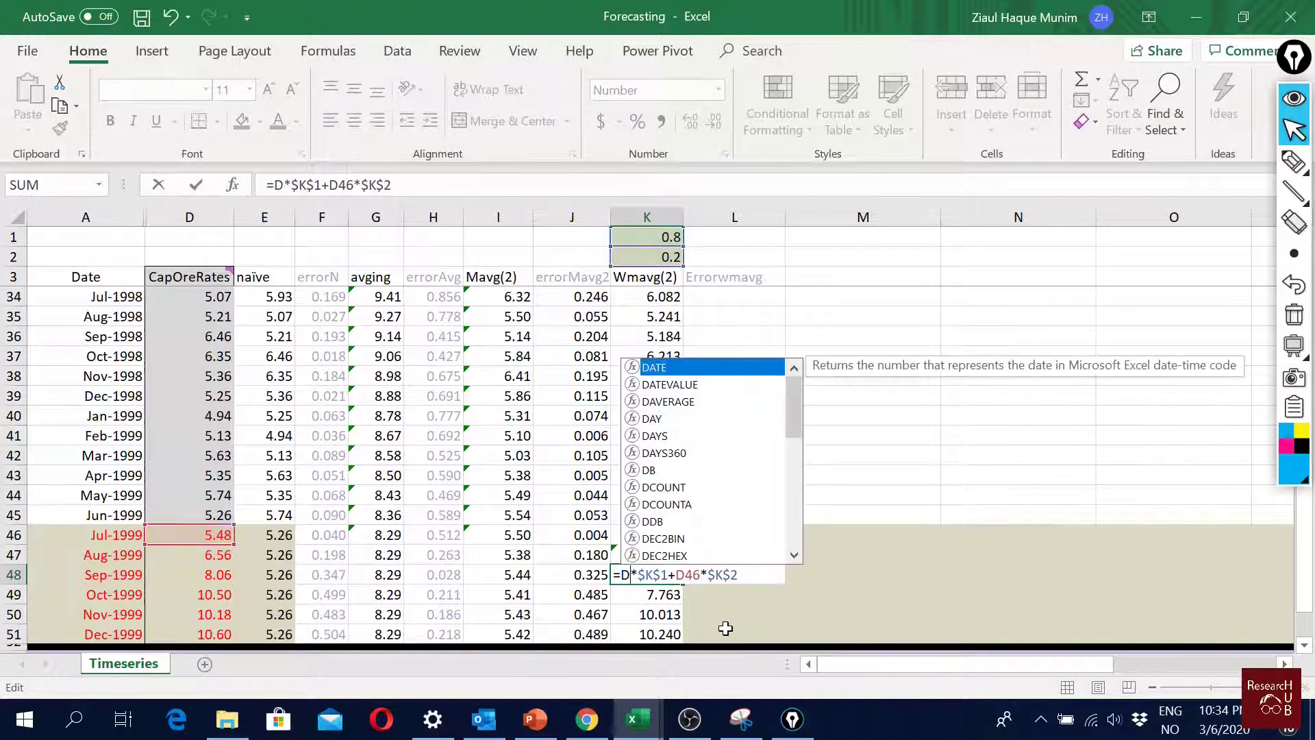
click(668, 557)
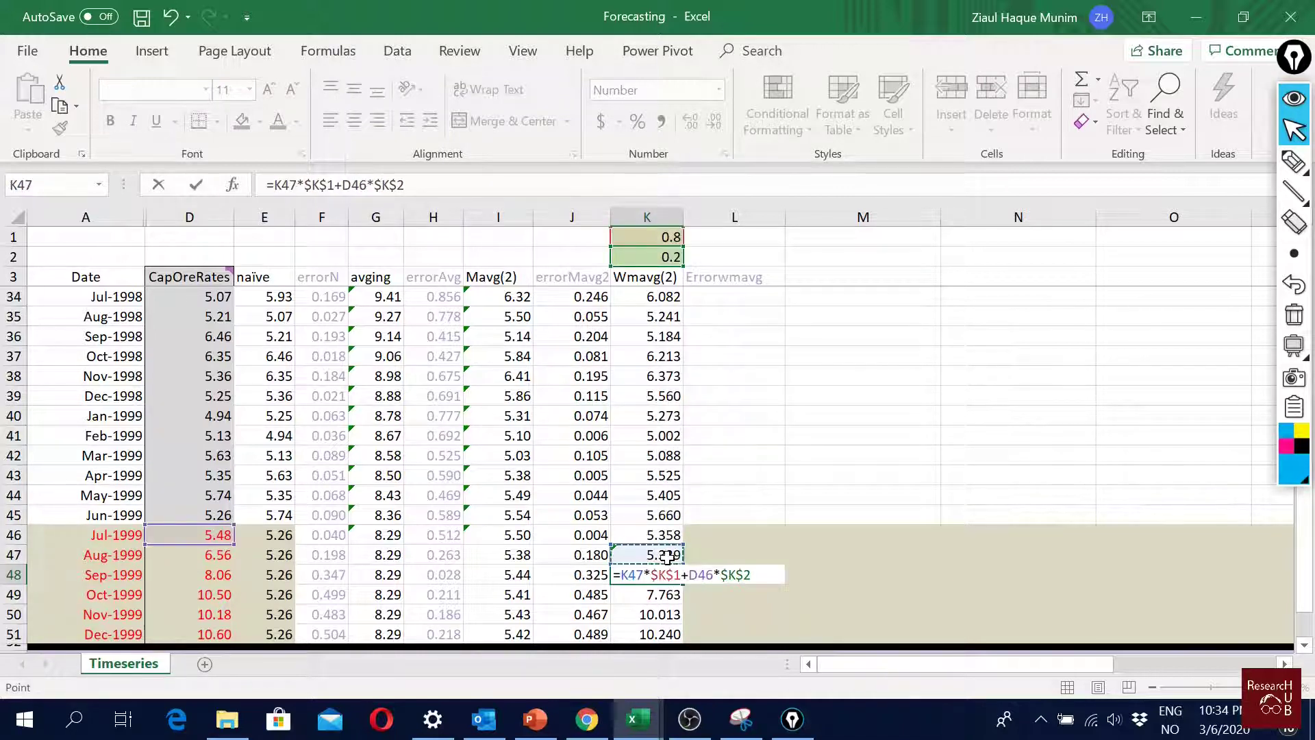
click(711, 574)
key(BackSpace)
key(BackSpace)
key(BackSpace)
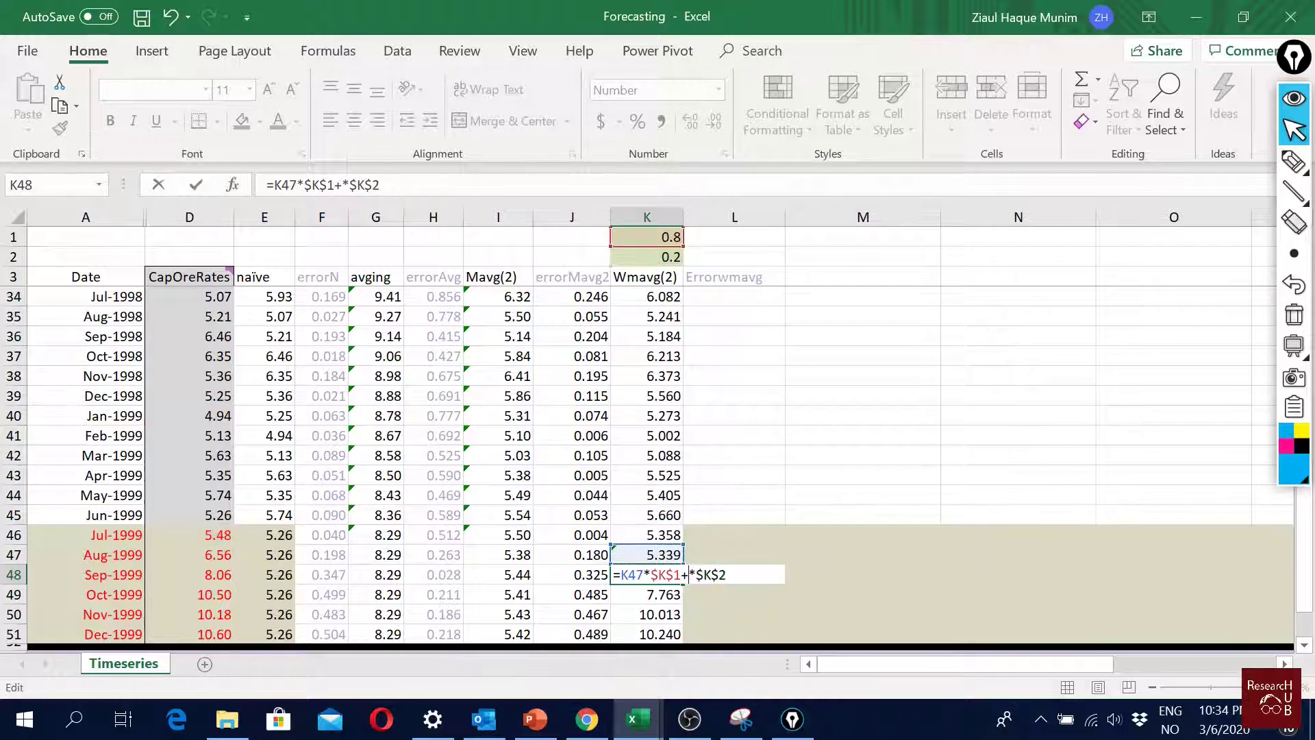
click(663, 534)
key(Return)
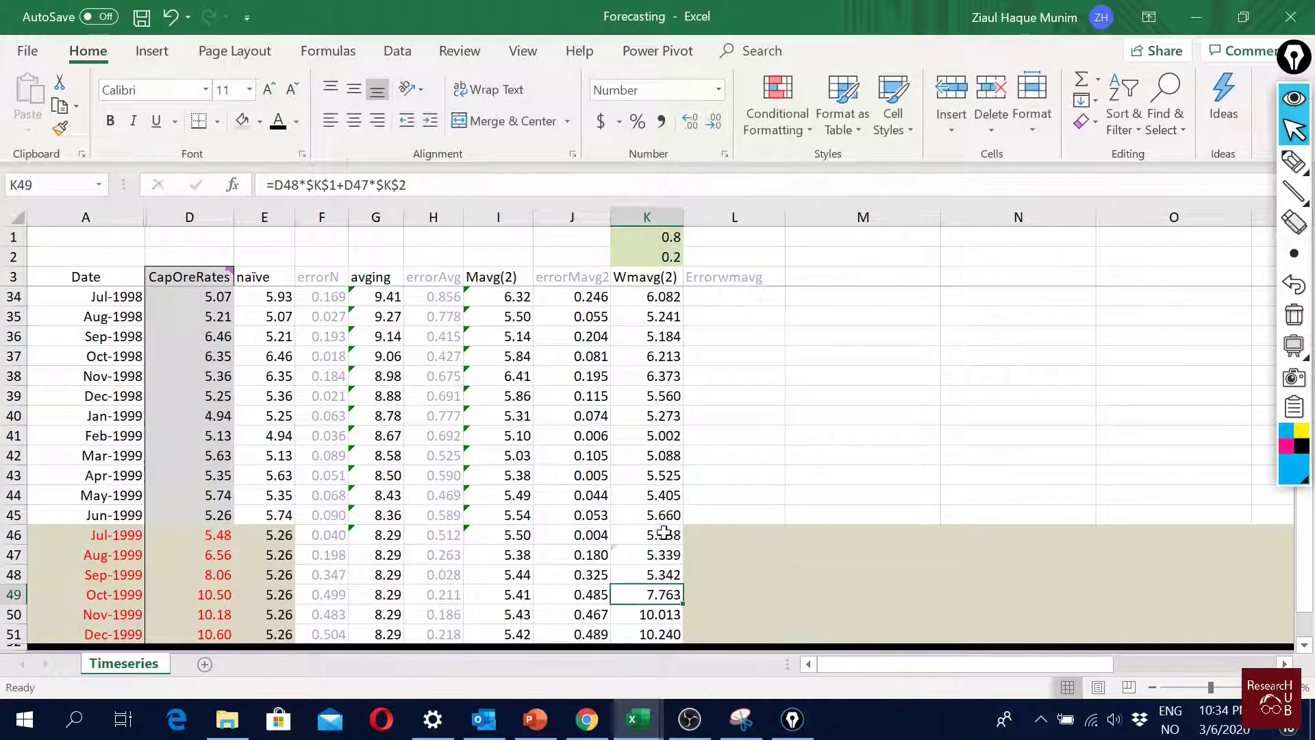
drag(665, 533, 663, 556)
click(664, 574)
key(F2)
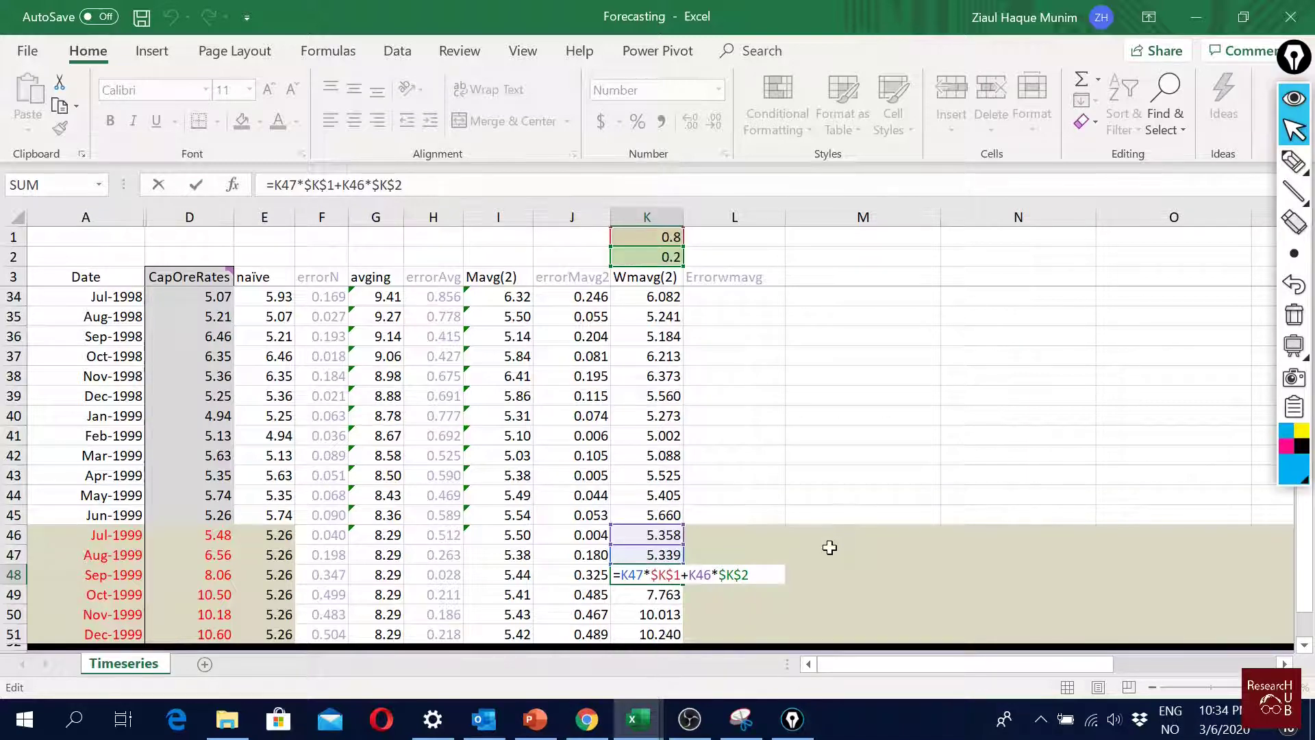
key(ctrl+Return)
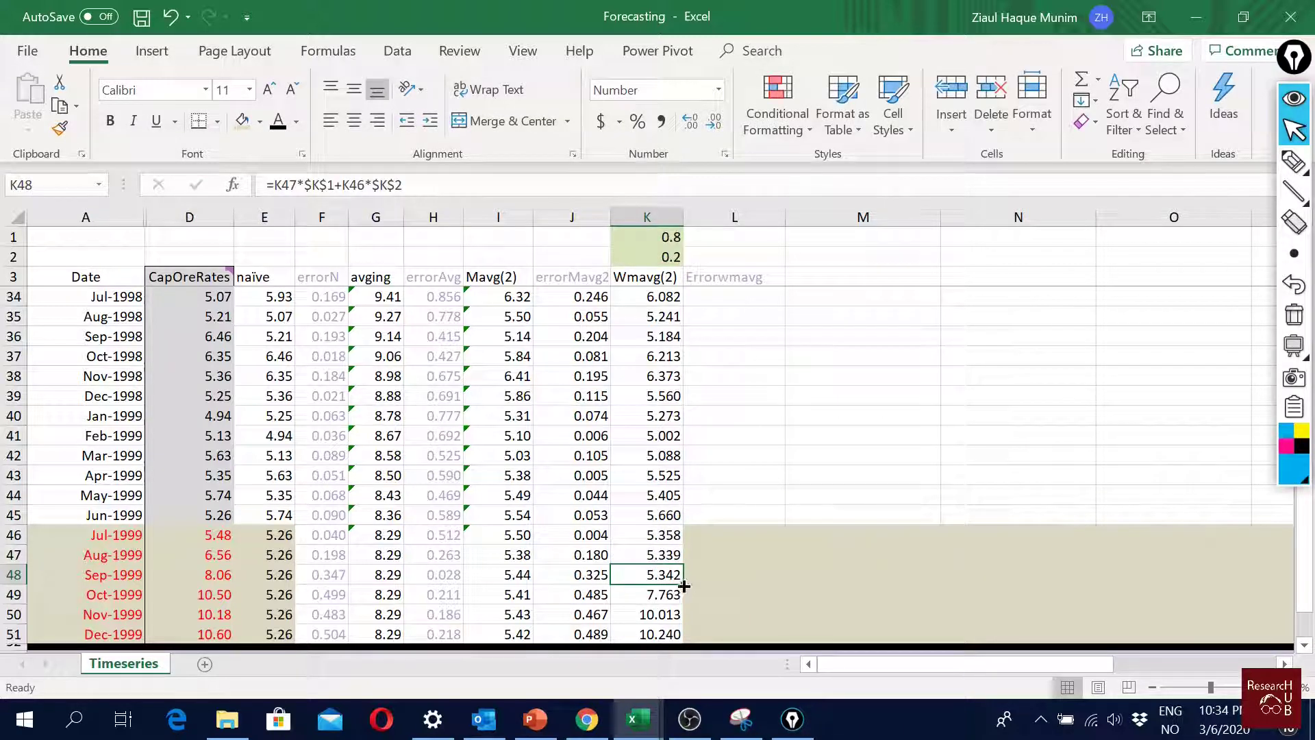
Step: Copy K48's formula down through K51 and check the resulting references
drag(683, 584, 674, 635)
click(661, 634)
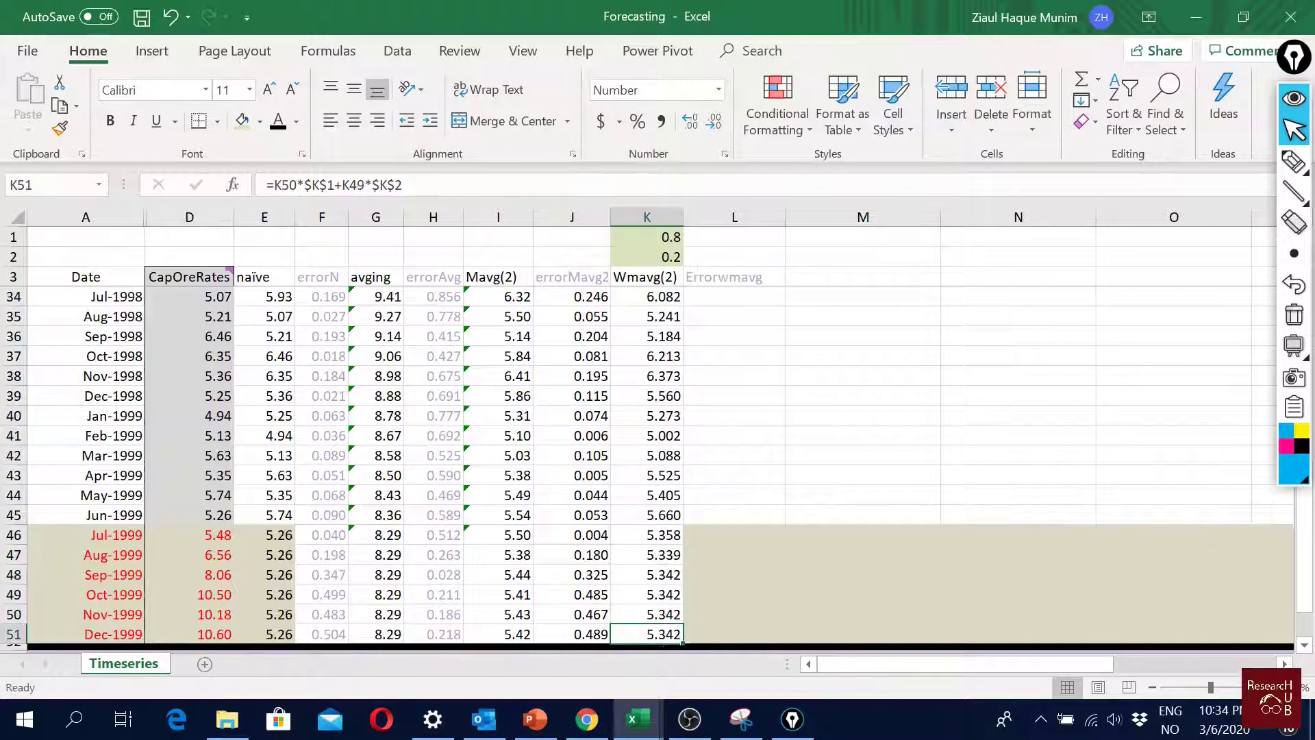
double_click(661, 634)
key(Escape)
click(676, 574)
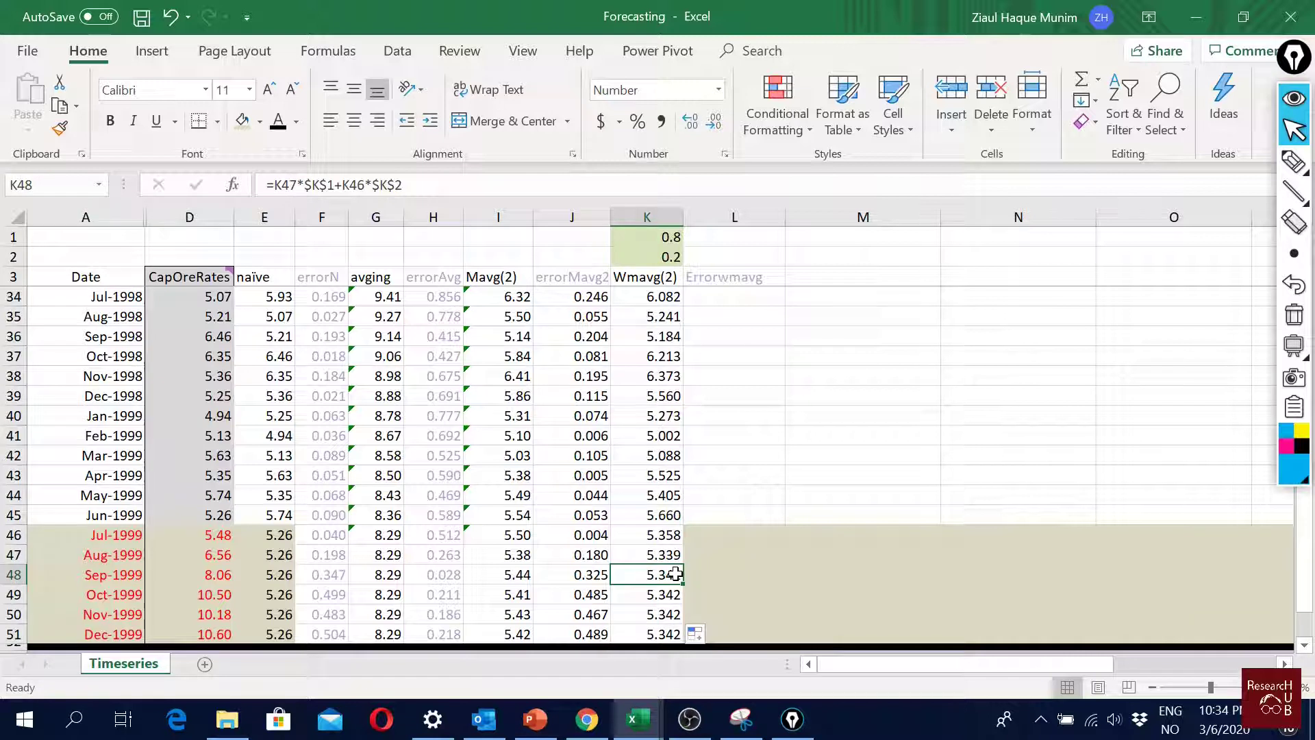
key(Down)
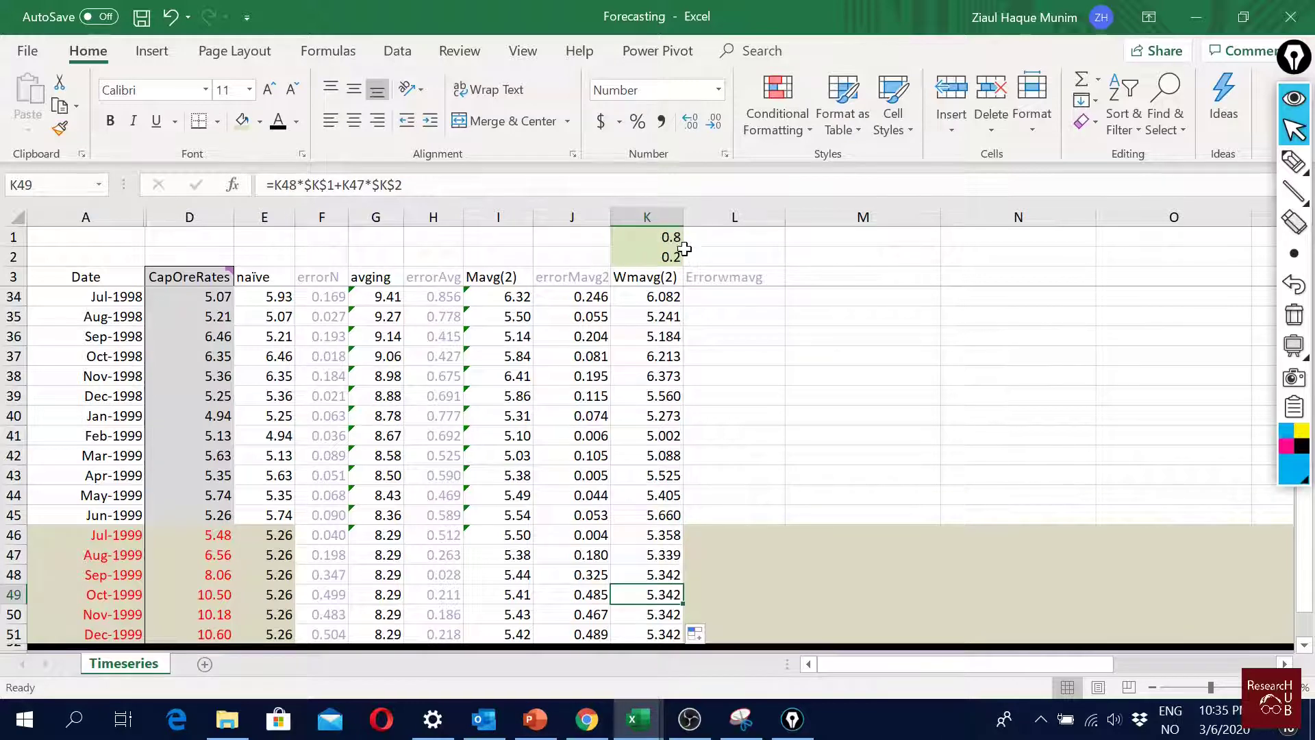
Step: Change the weights to 0.7 in K1 and 0.3 in K2, then review the recalculated MAPE rows
click(804, 331)
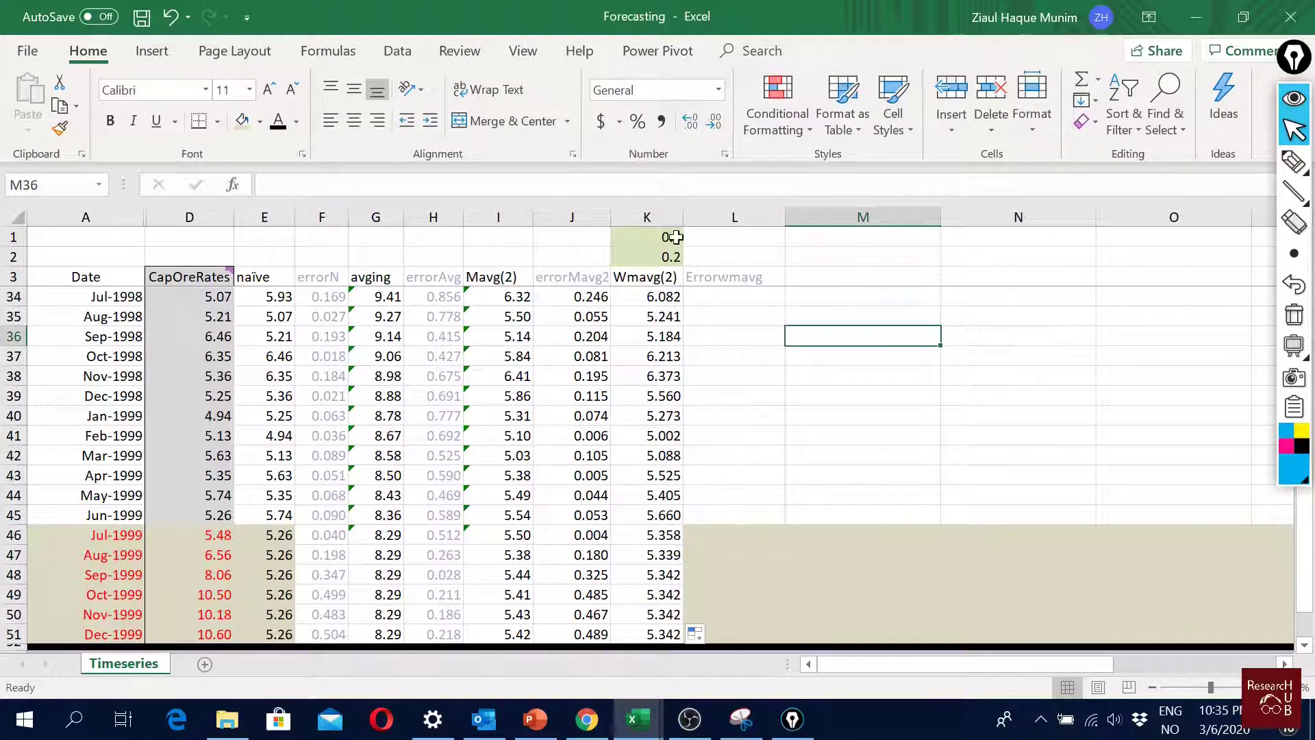
click(676, 237)
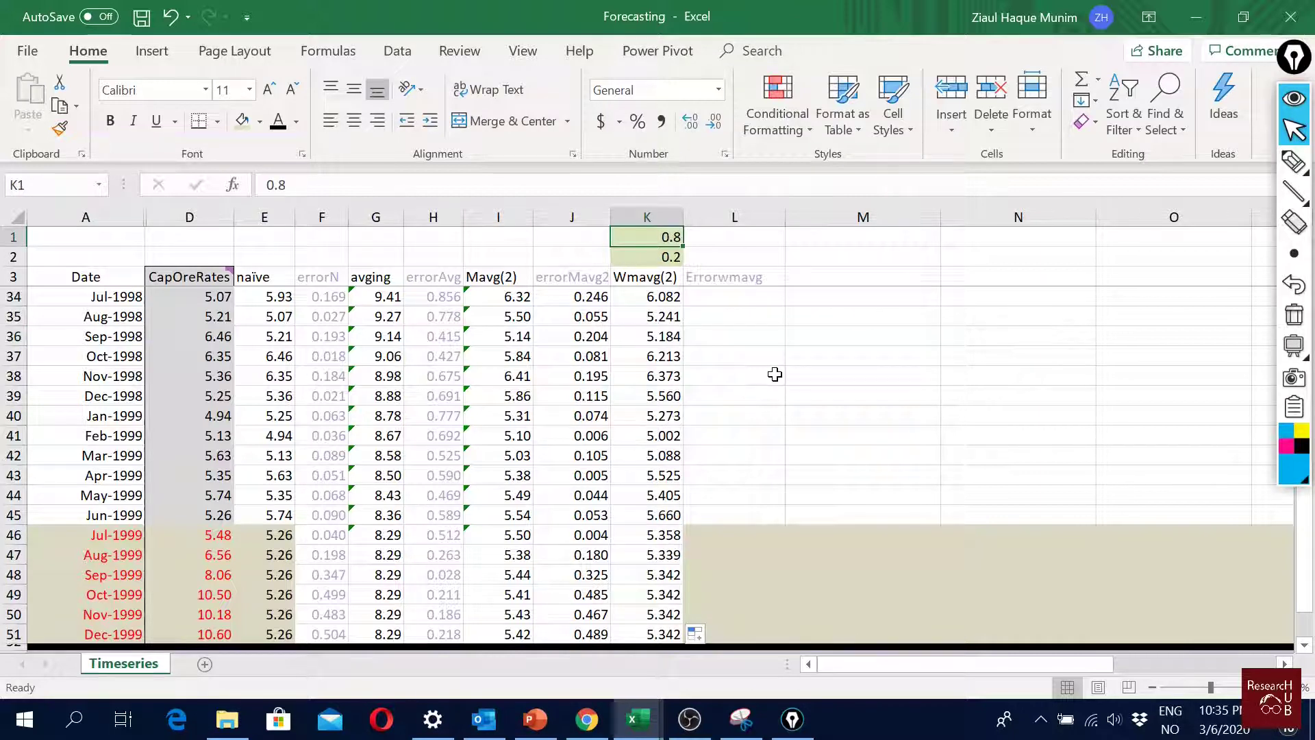
text(.7)
key(Return)
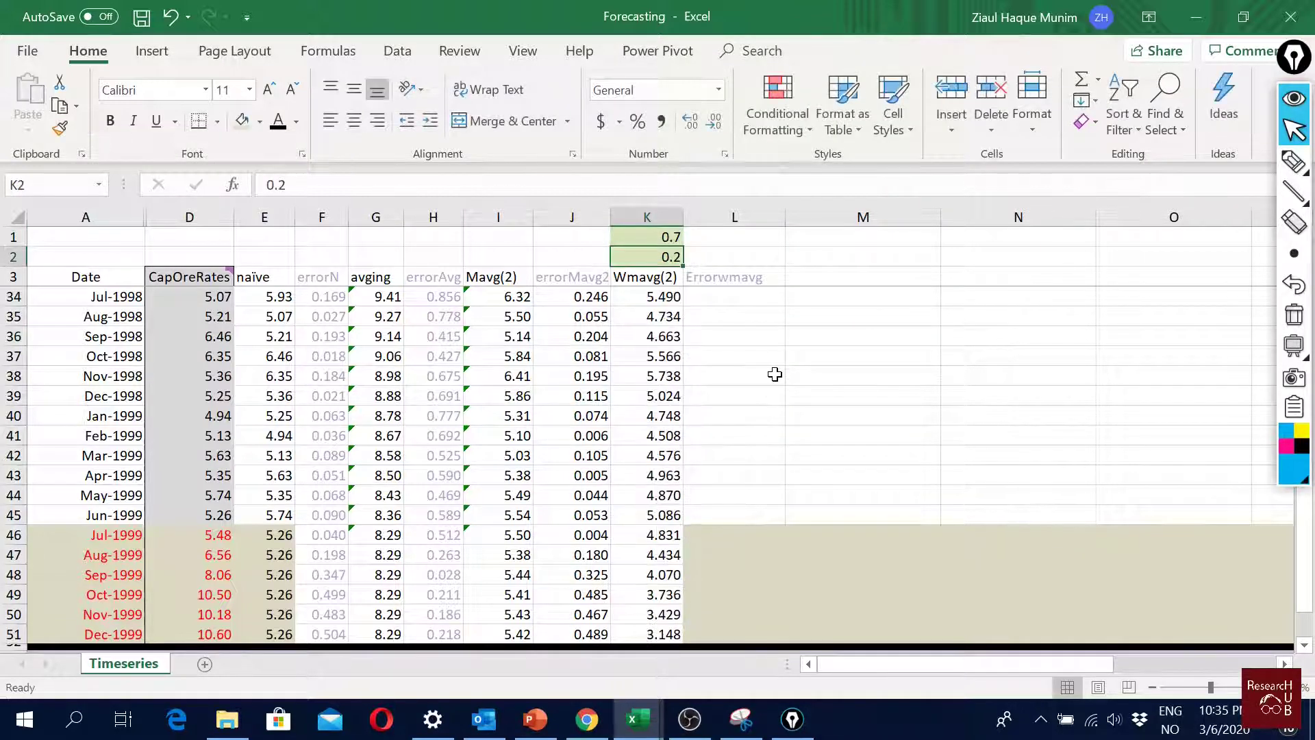
text(.3)
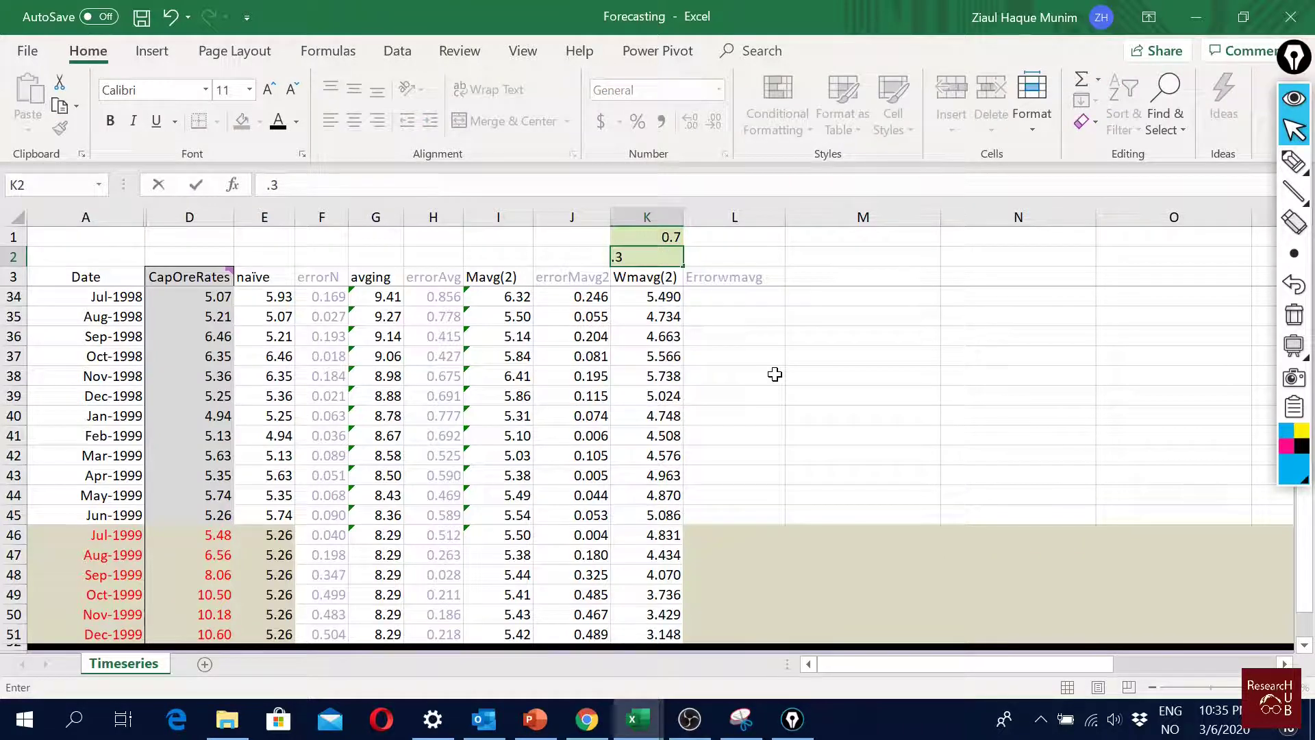
key(Tab)
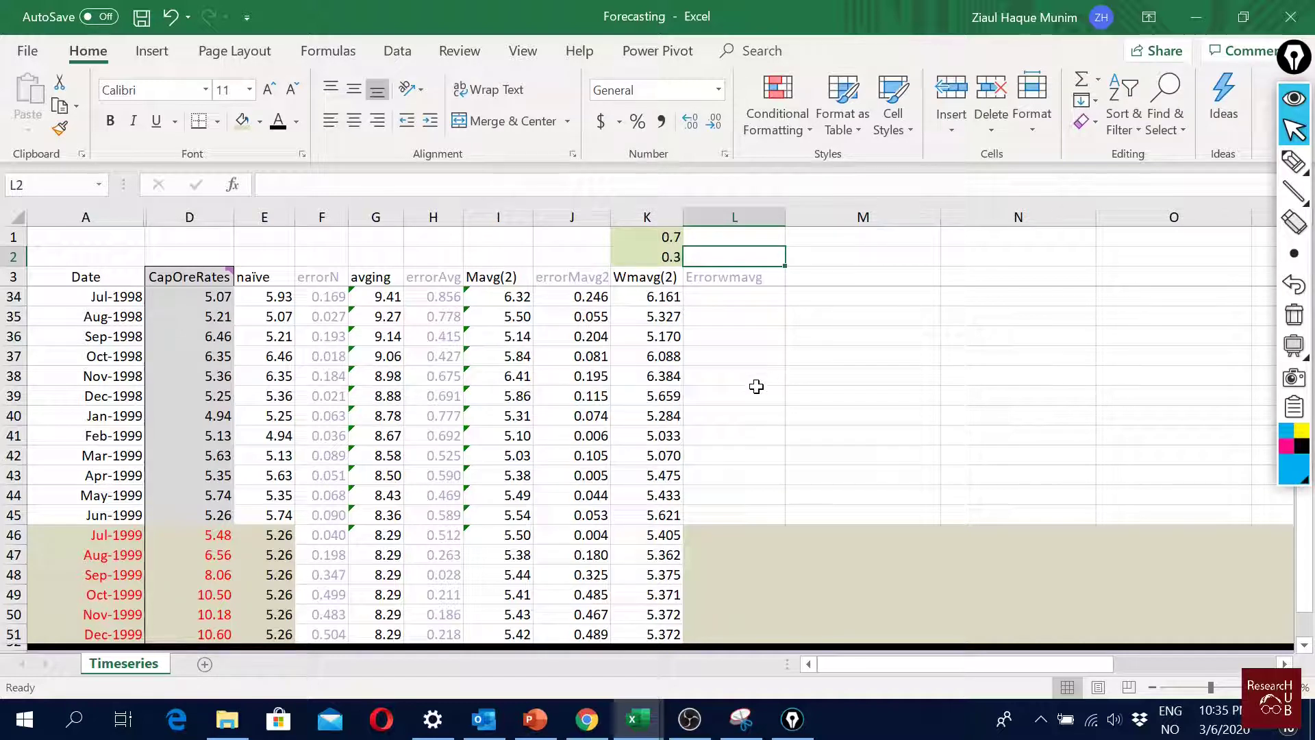
scroll(661, 483, down, 1)
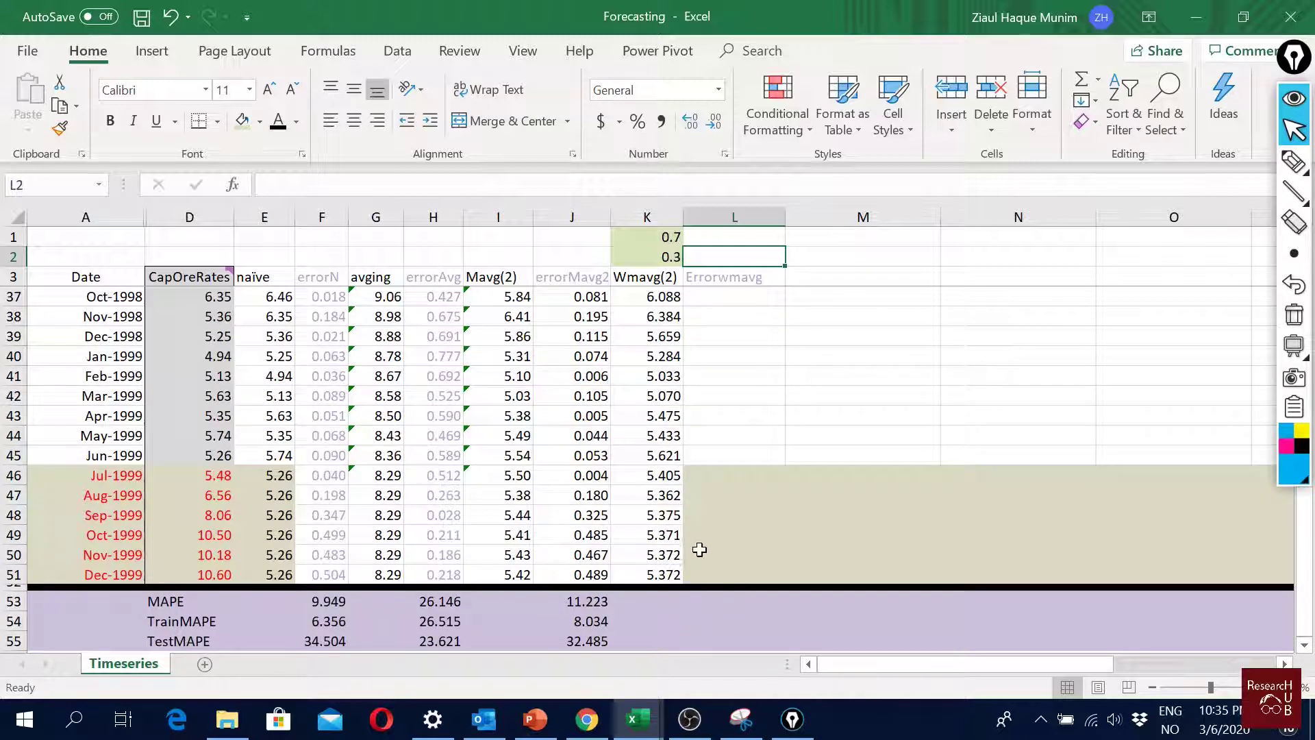
scroll(678, 480, down, 1)
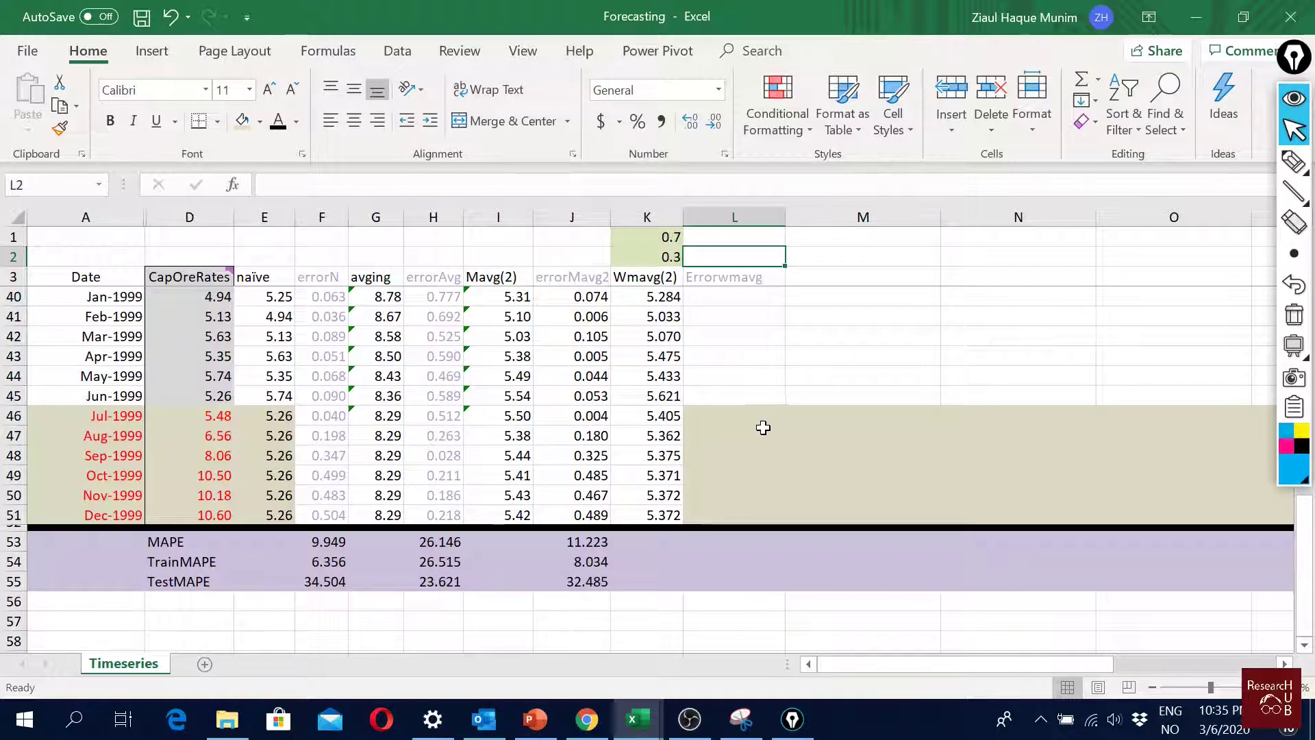
scroll(758, 418, up, 12)
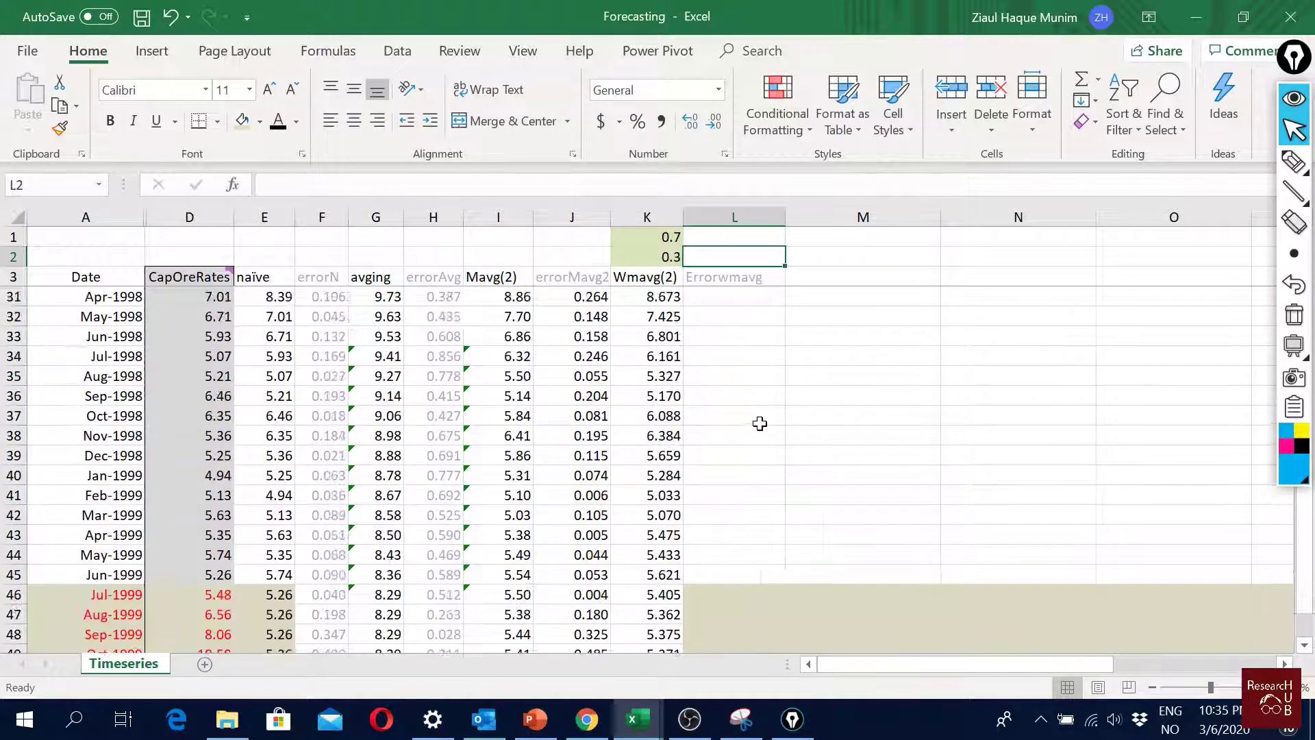
click(763, 341)
Step: Enter =ABS(D6-K6)/D6 in L6 as the first absolute percentage error
drag(786, 219, 767, 220)
text(=)
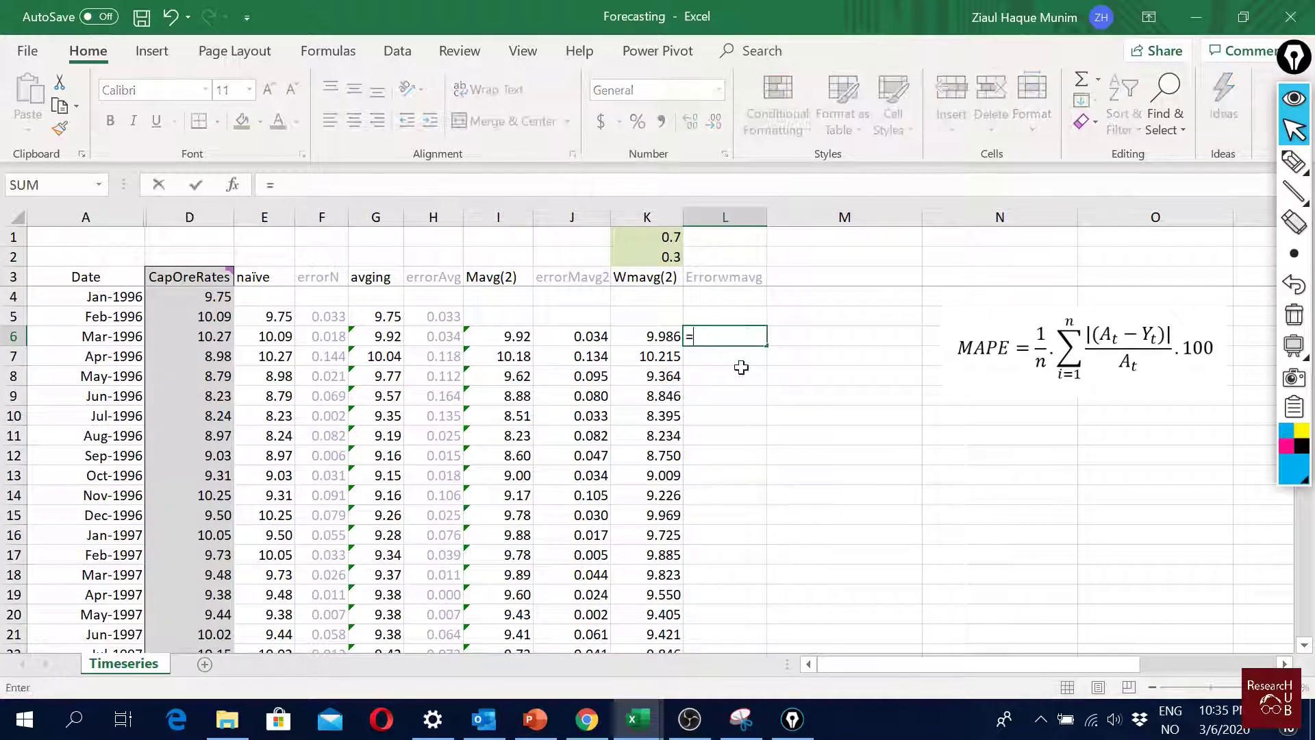
text(abs)
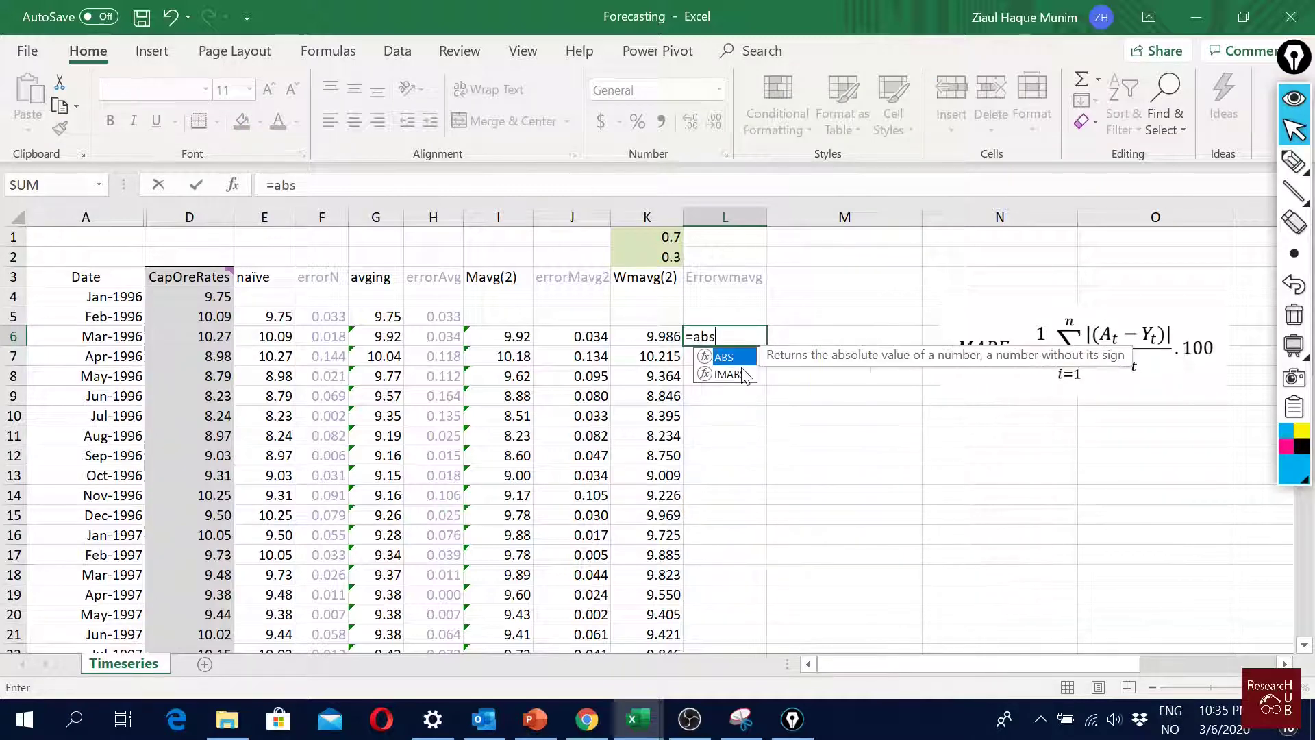
key(Tab)
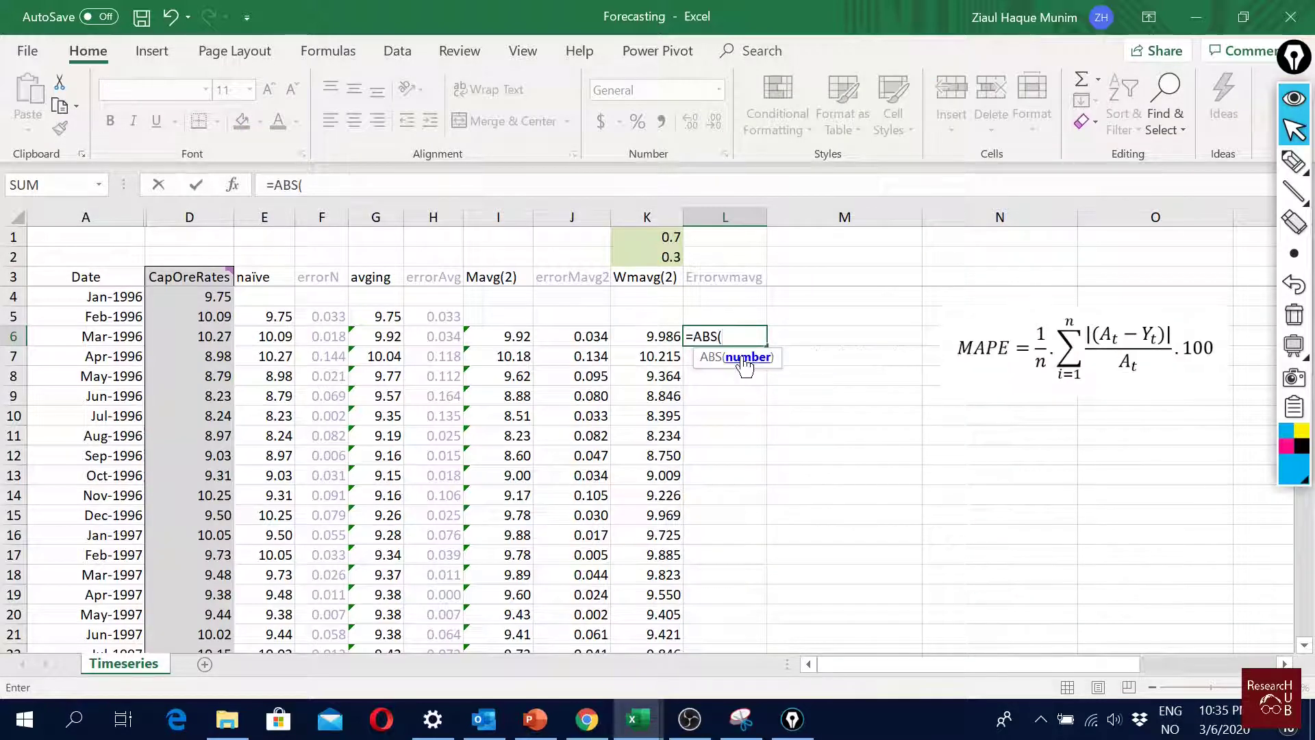
click(206, 334)
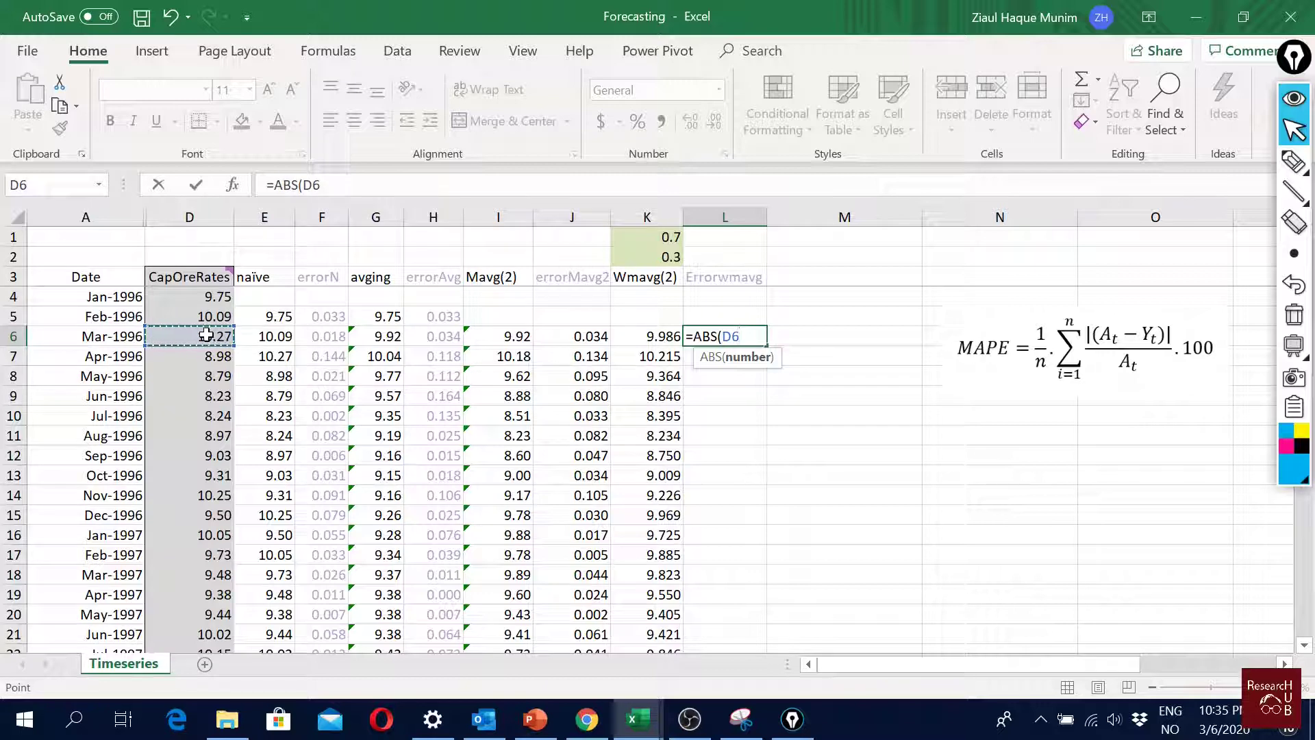
text(-)
click(646, 333)
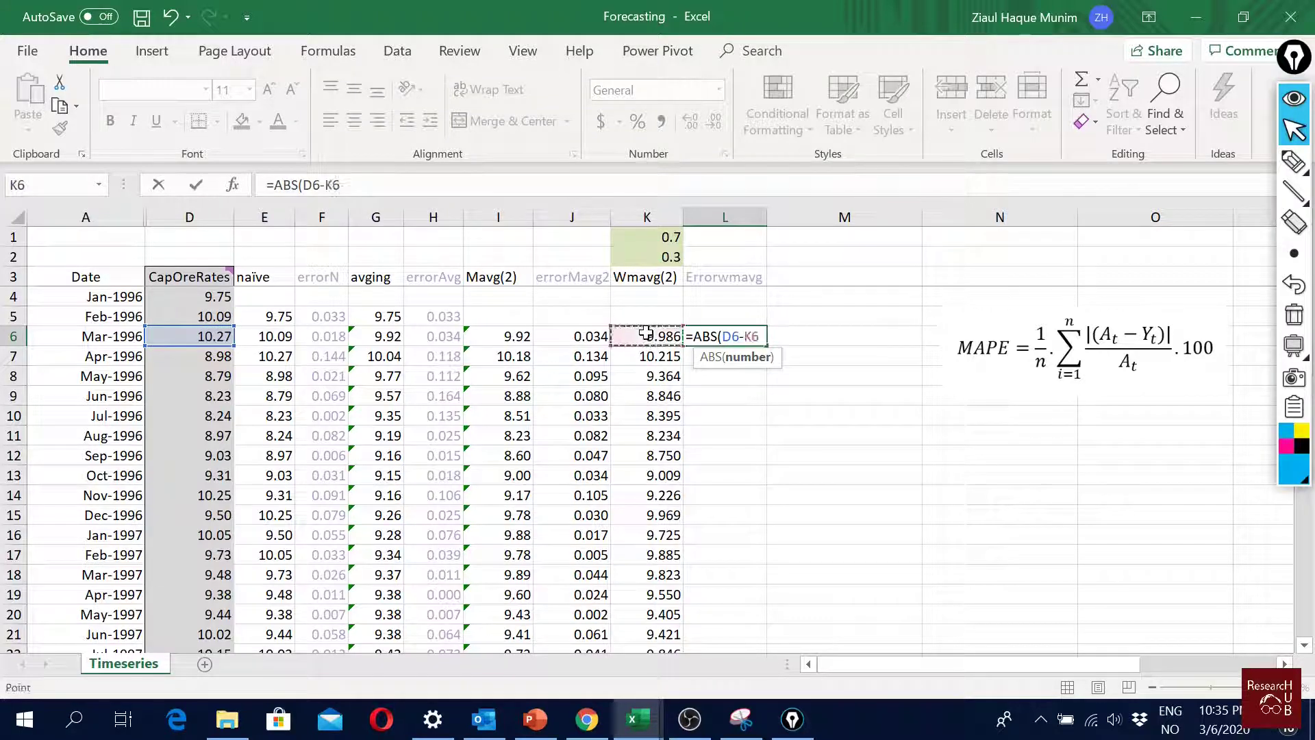
text())
key(Return)
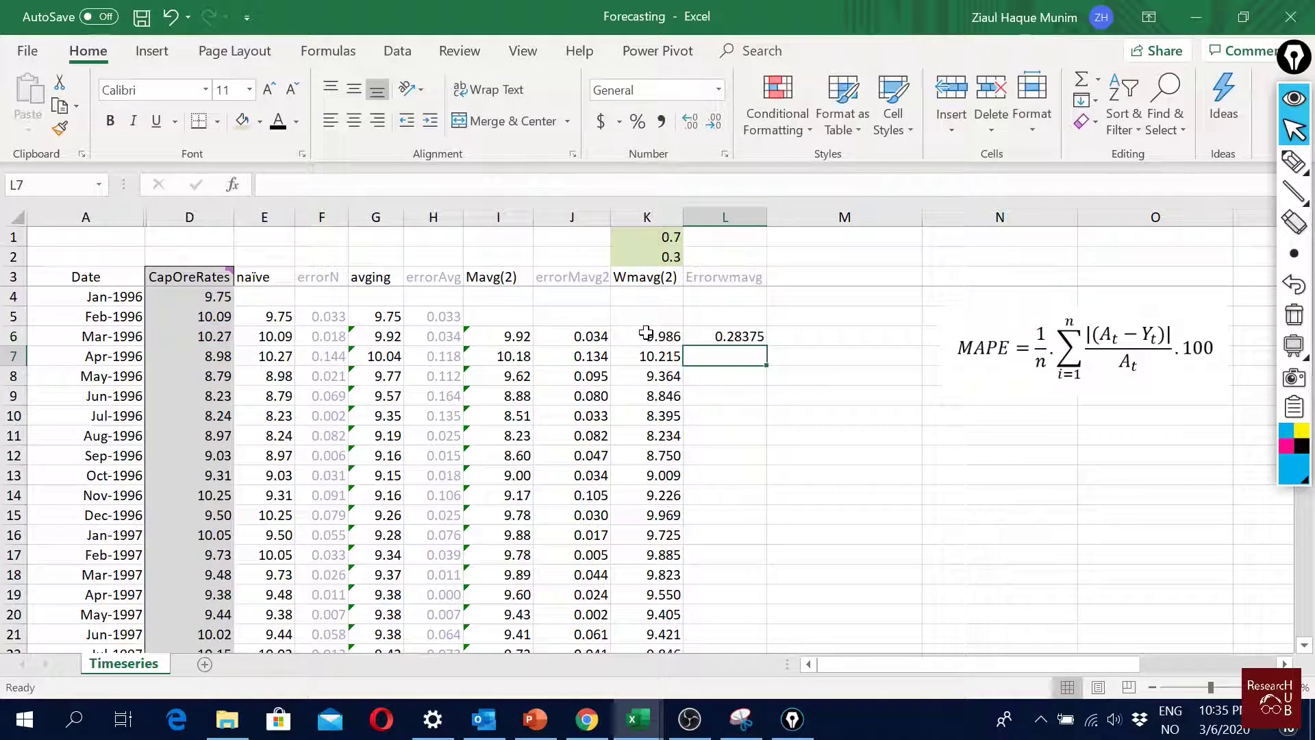
click(753, 340)
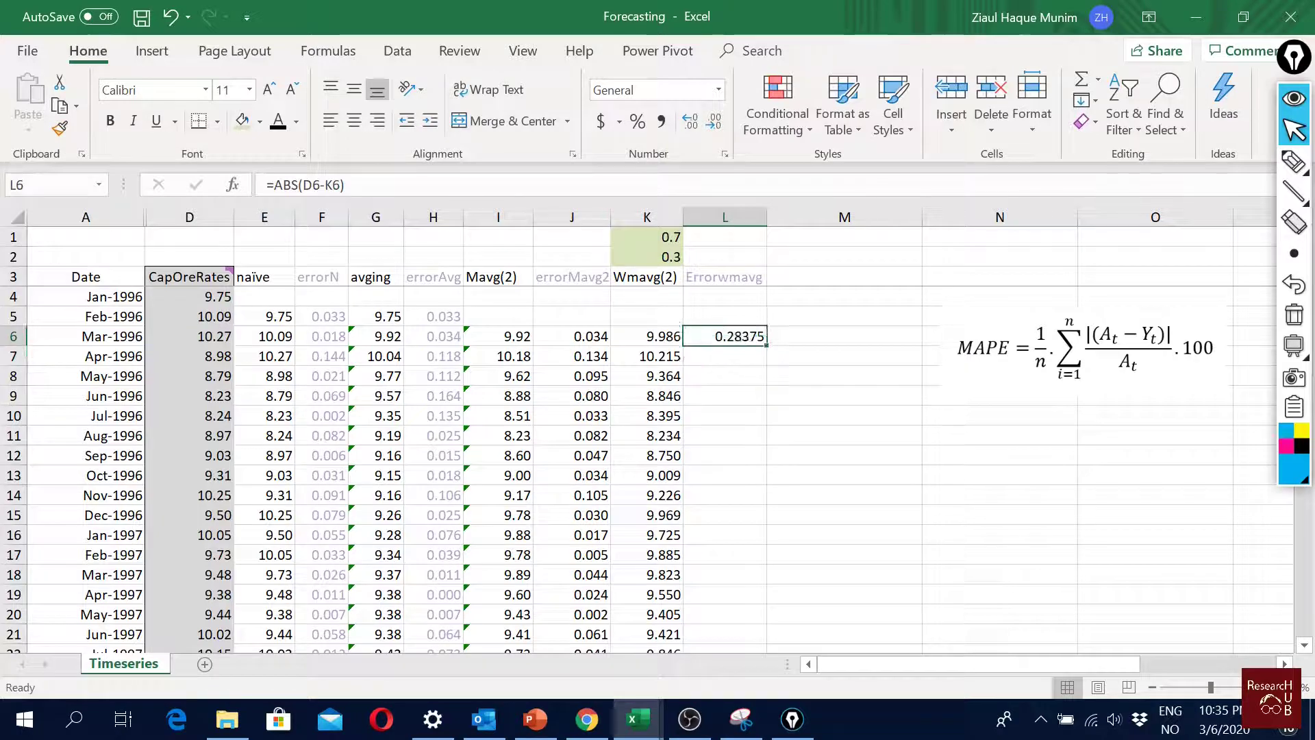
key(F2)
text(/)
click(199, 335)
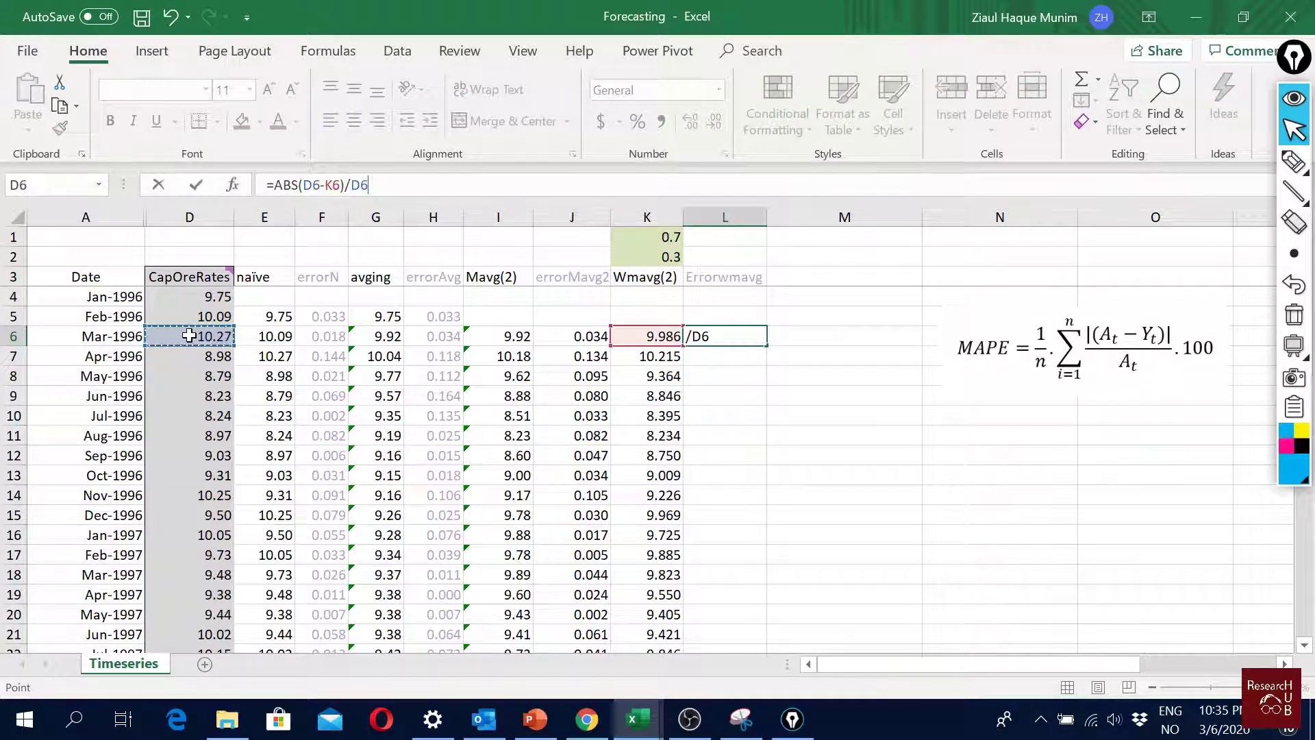
key(Return)
click(757, 339)
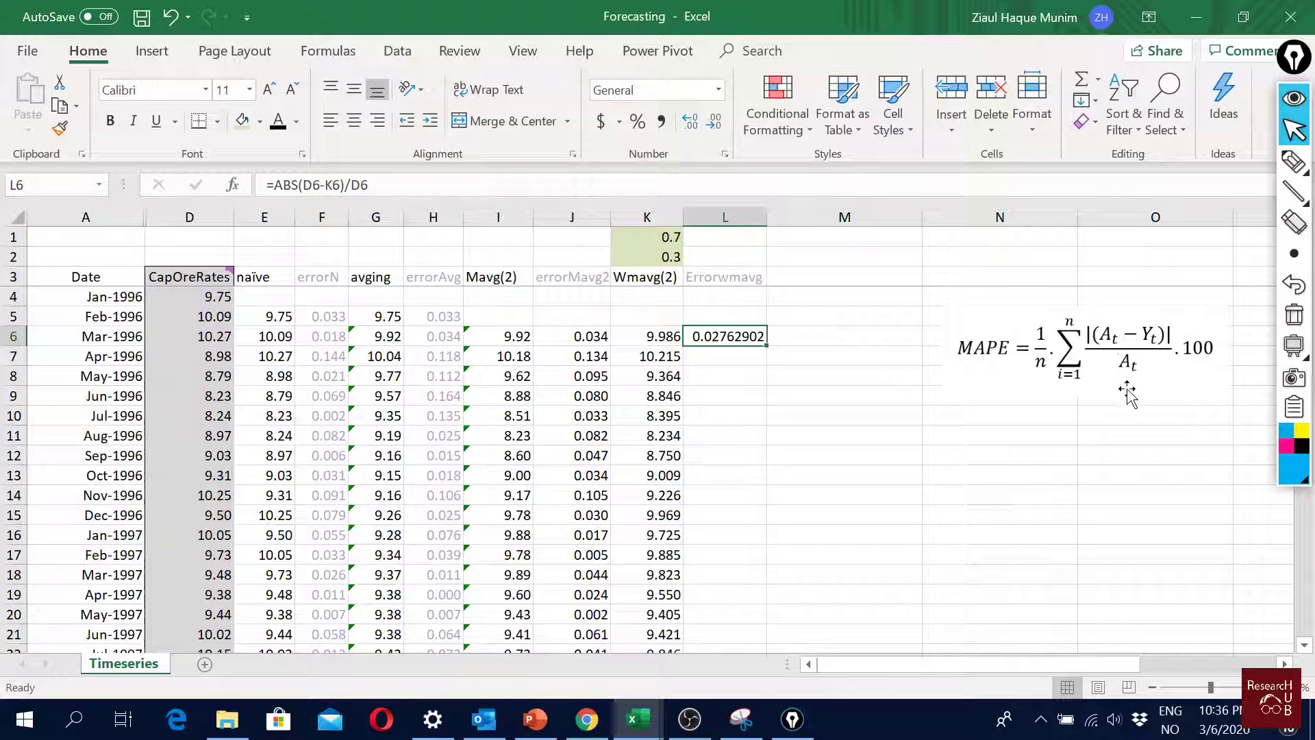
Step: Fill the error formula down column L and show the values to three decimals
double_click(765, 350)
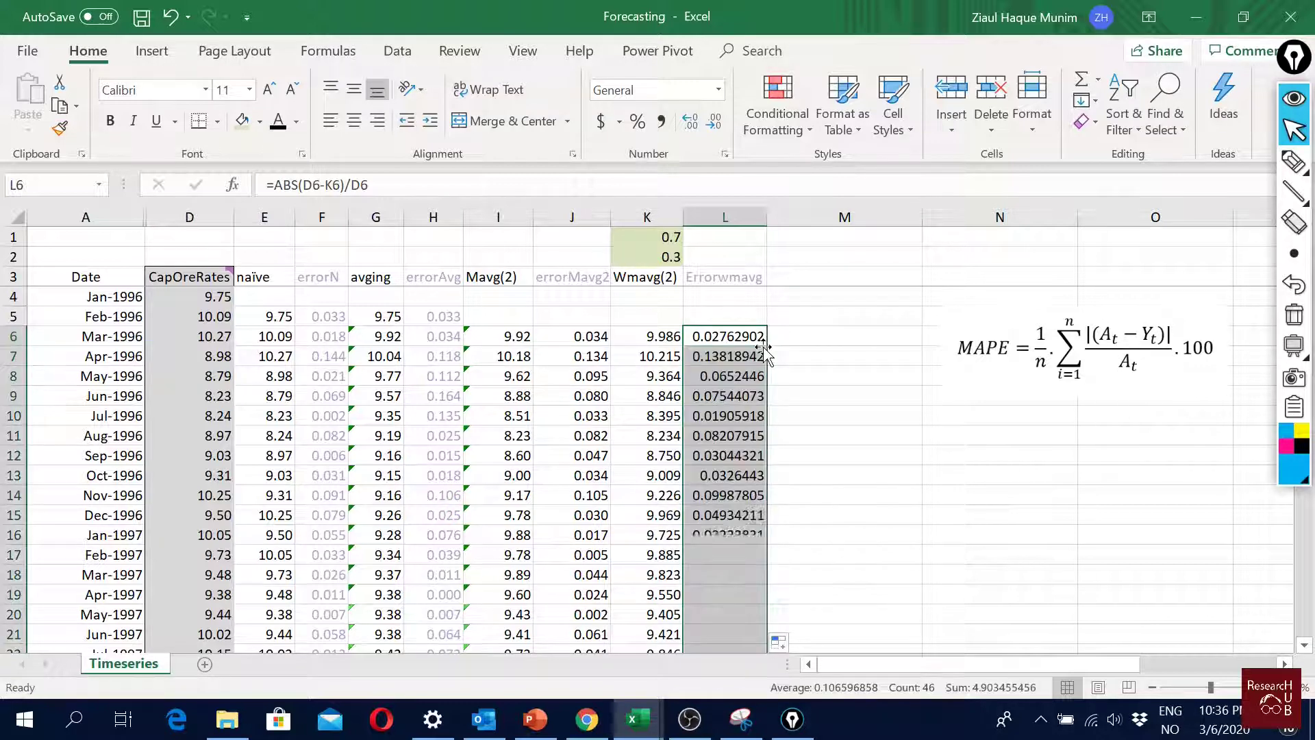
click(714, 123)
click(715, 123)
click(715, 123)
click(714, 123)
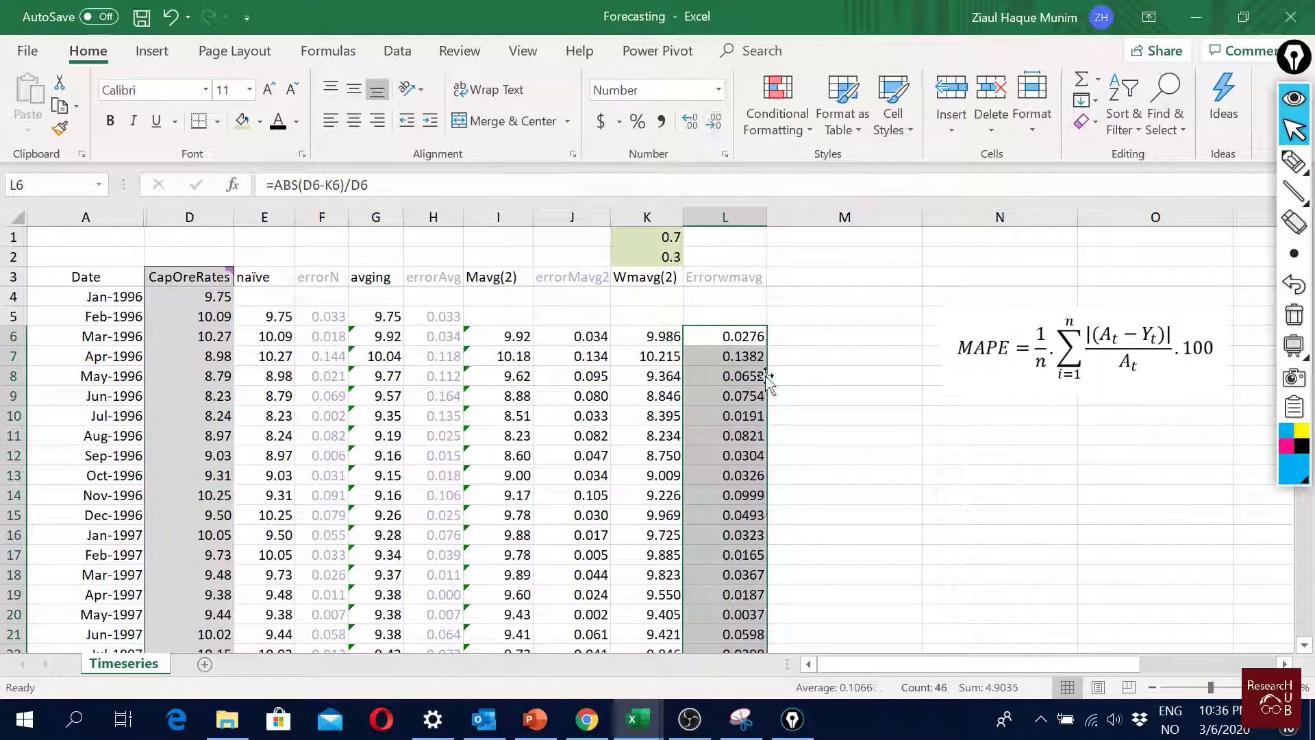
drag(767, 217, 762, 224)
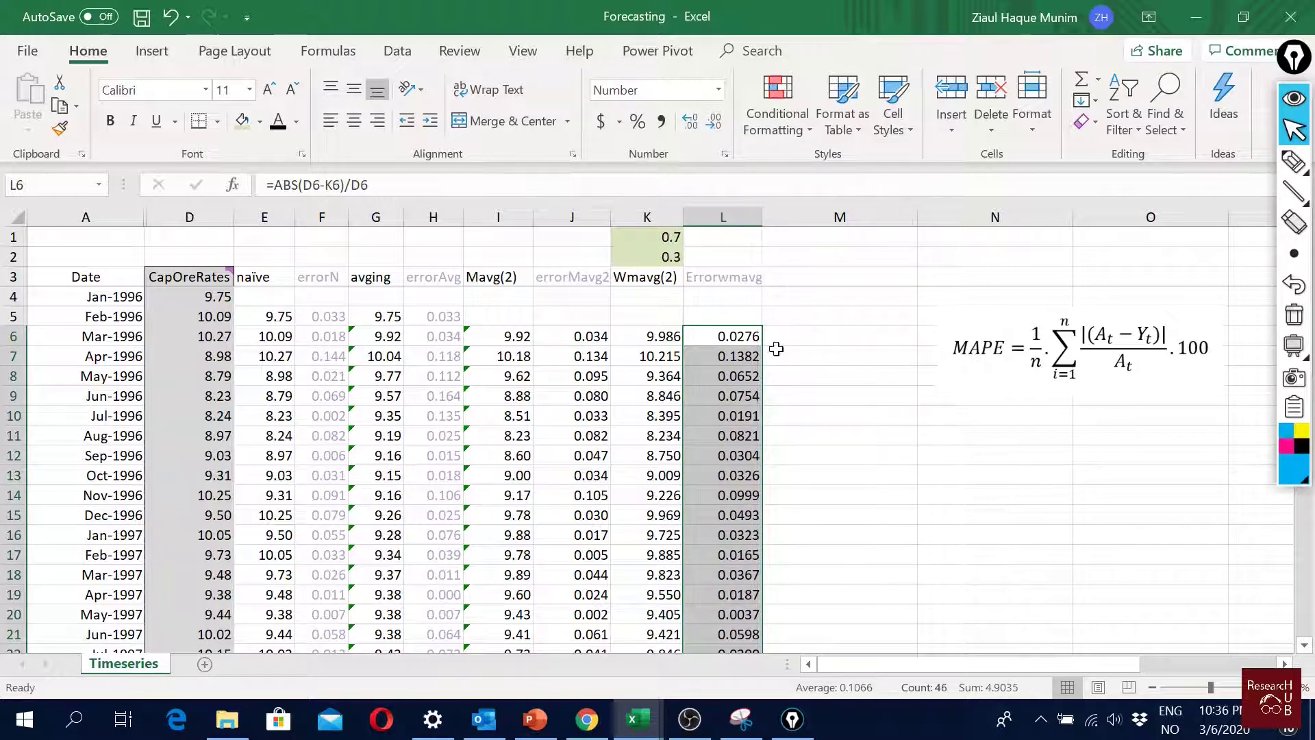
scroll(753, 369, down, 6)
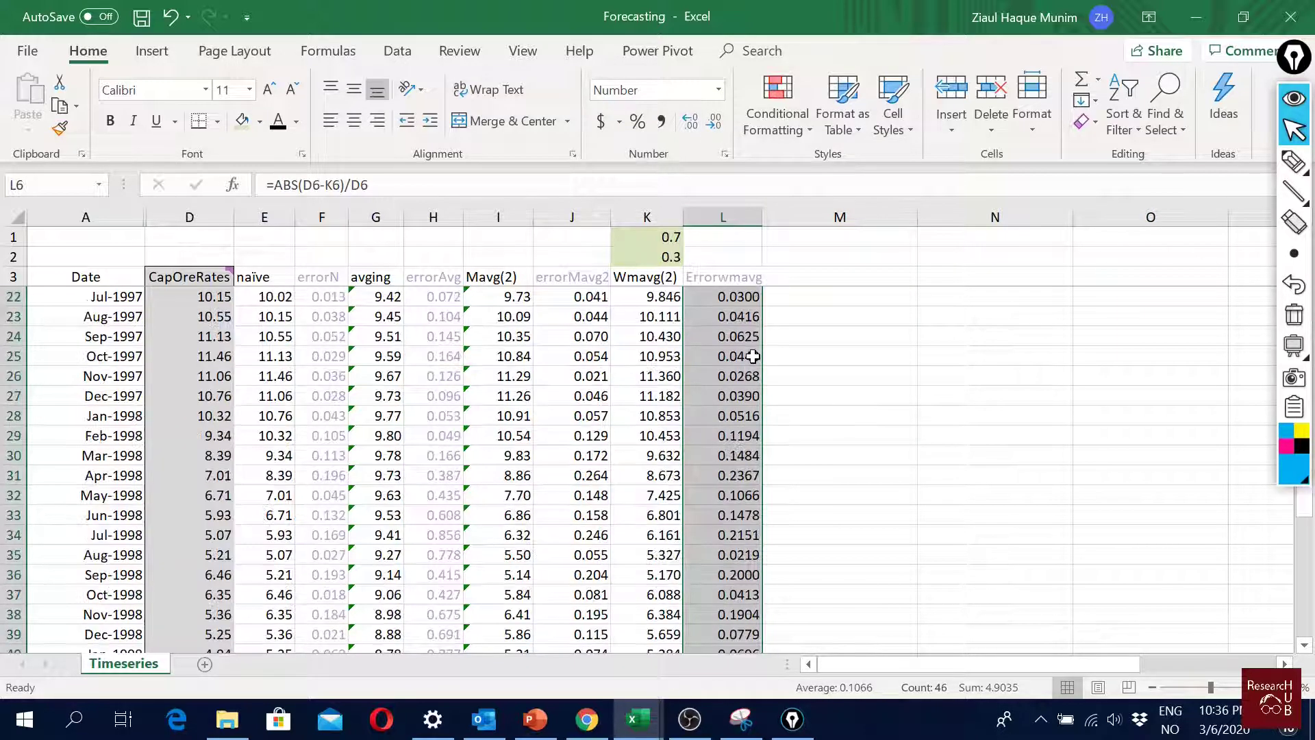
click(715, 124)
Step: Copy the MAPE, TrainMAPE and TestMAPE formulas from J53:J55 across to column L
scroll(879, 438, down, 4)
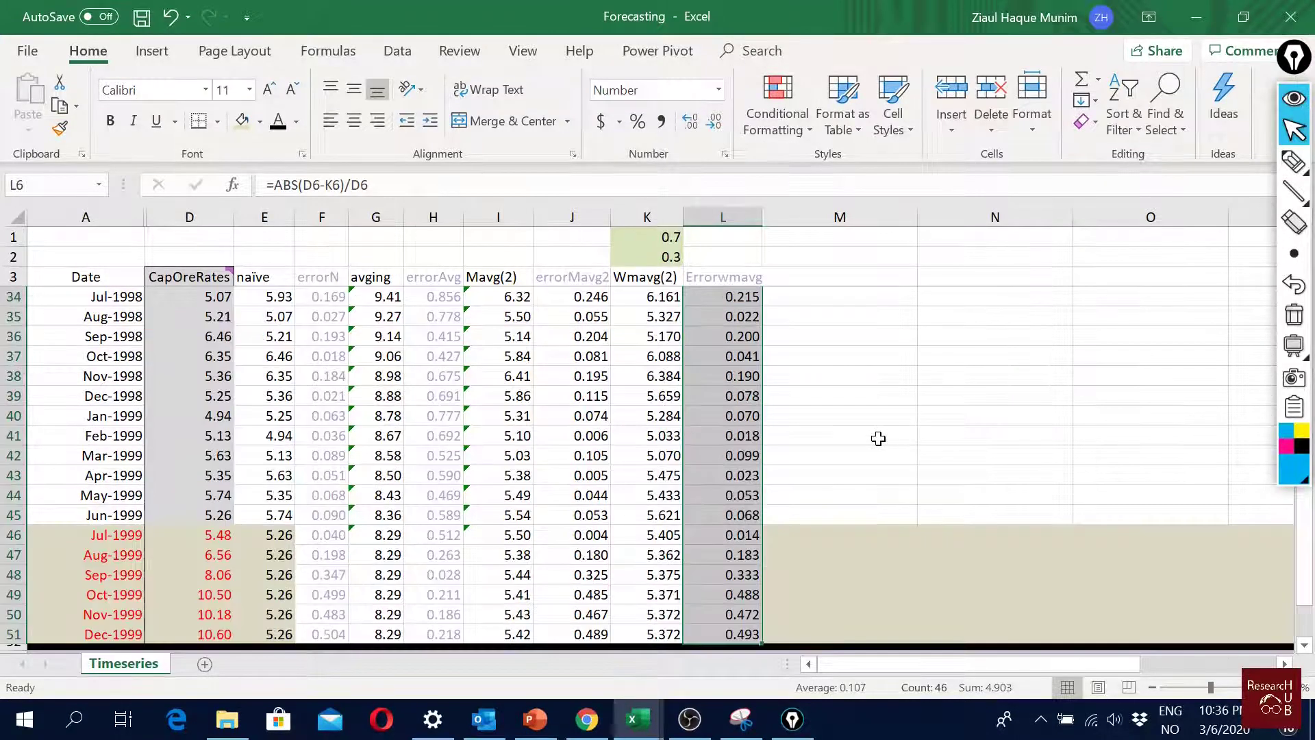
scroll(879, 438, down, 3)
drag(572, 482, 758, 521)
drag(648, 483, 656, 518)
Step: Clear K53:K55 and set L53:L55 to average L6:L51, L6:L45 and L46:L51, times 100
key(Delete)
click(739, 483)
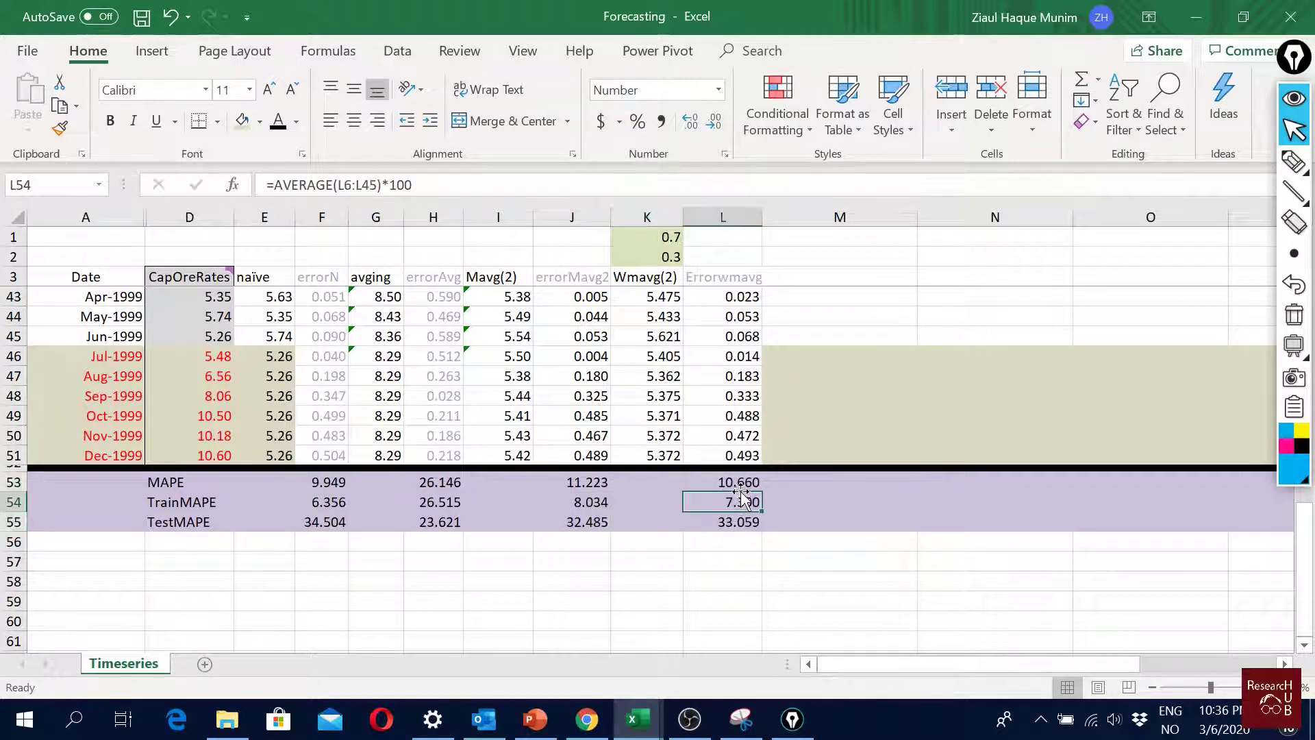
double_click(745, 481)
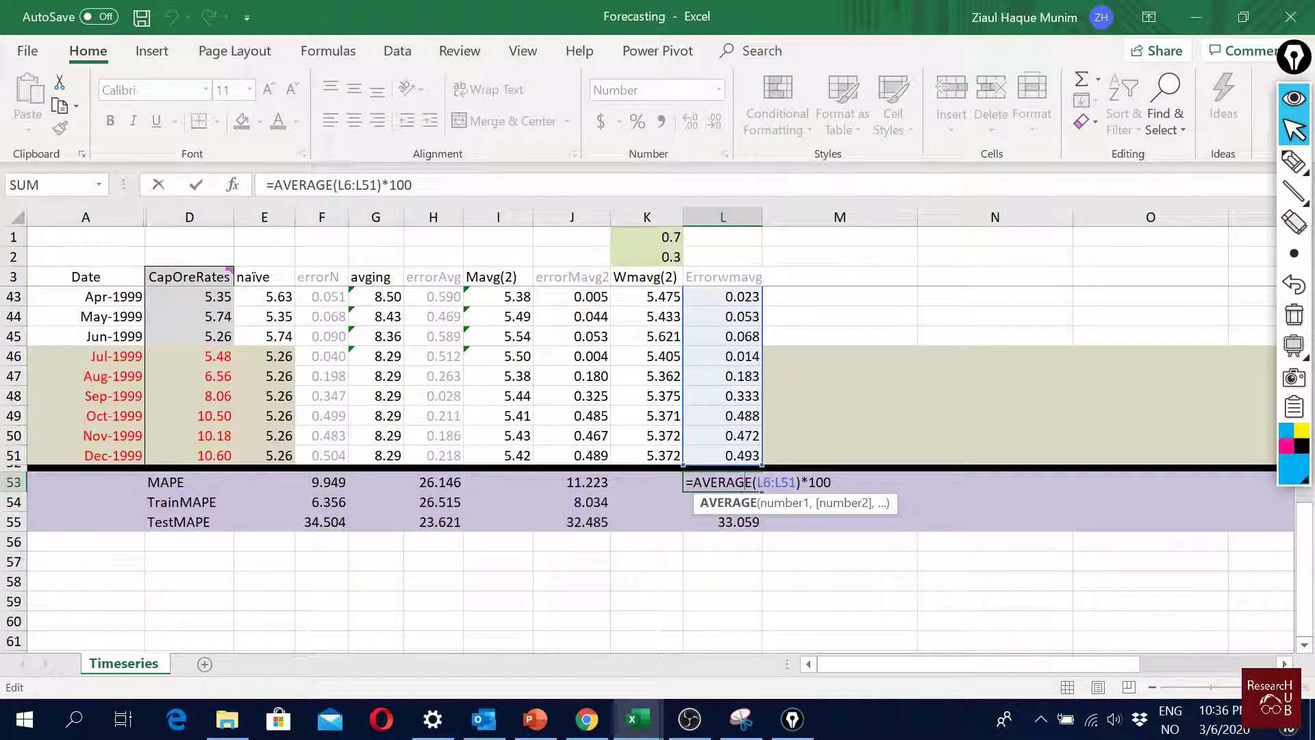
click(749, 505)
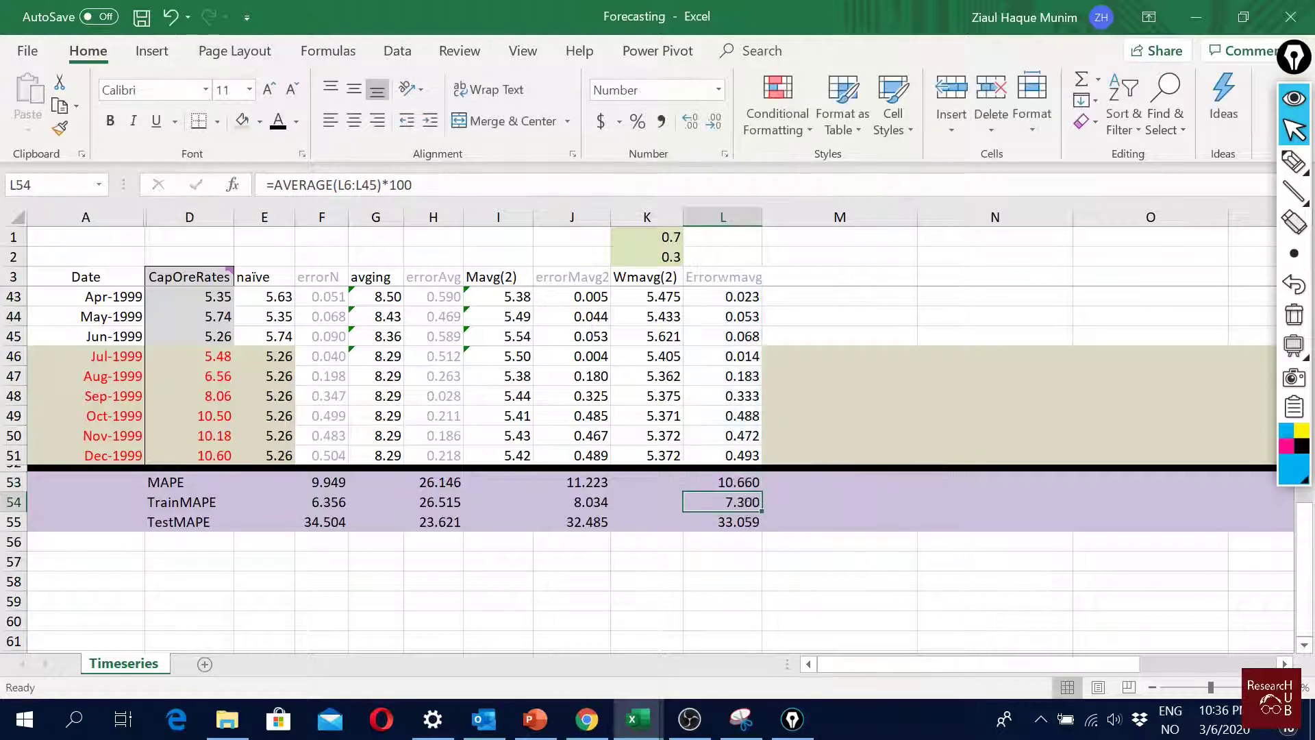
double_click(746, 502)
key(ctrl+Return)
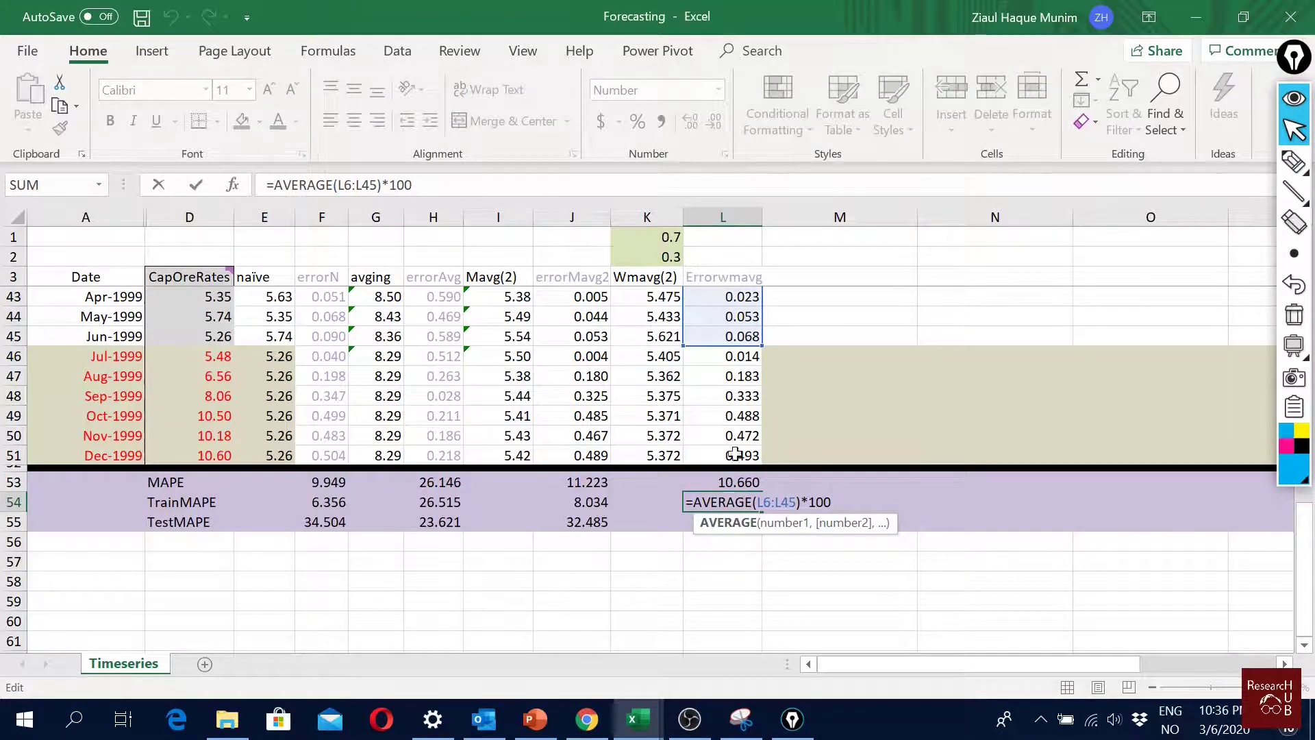
scroll(734, 455, up, 10)
scroll(735, 411, down, 10)
click(724, 344)
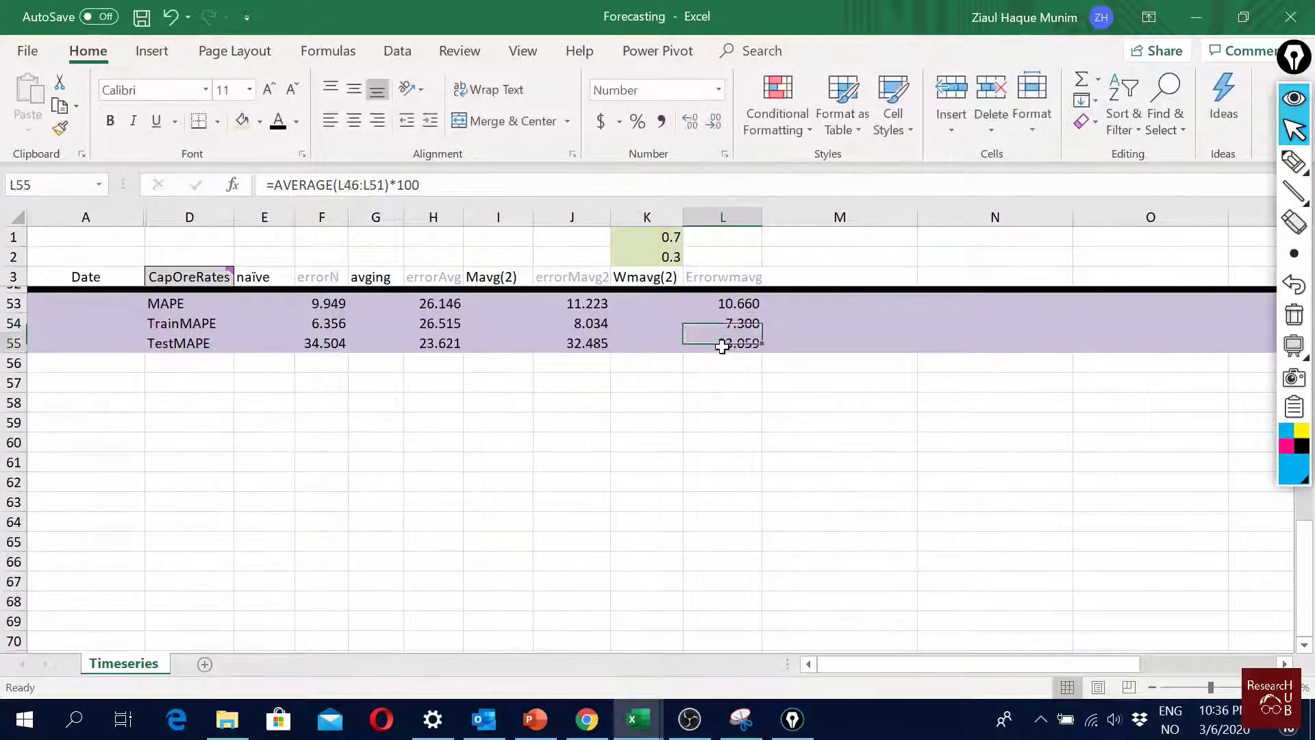
double_click(724, 345)
key(ctrl+Return)
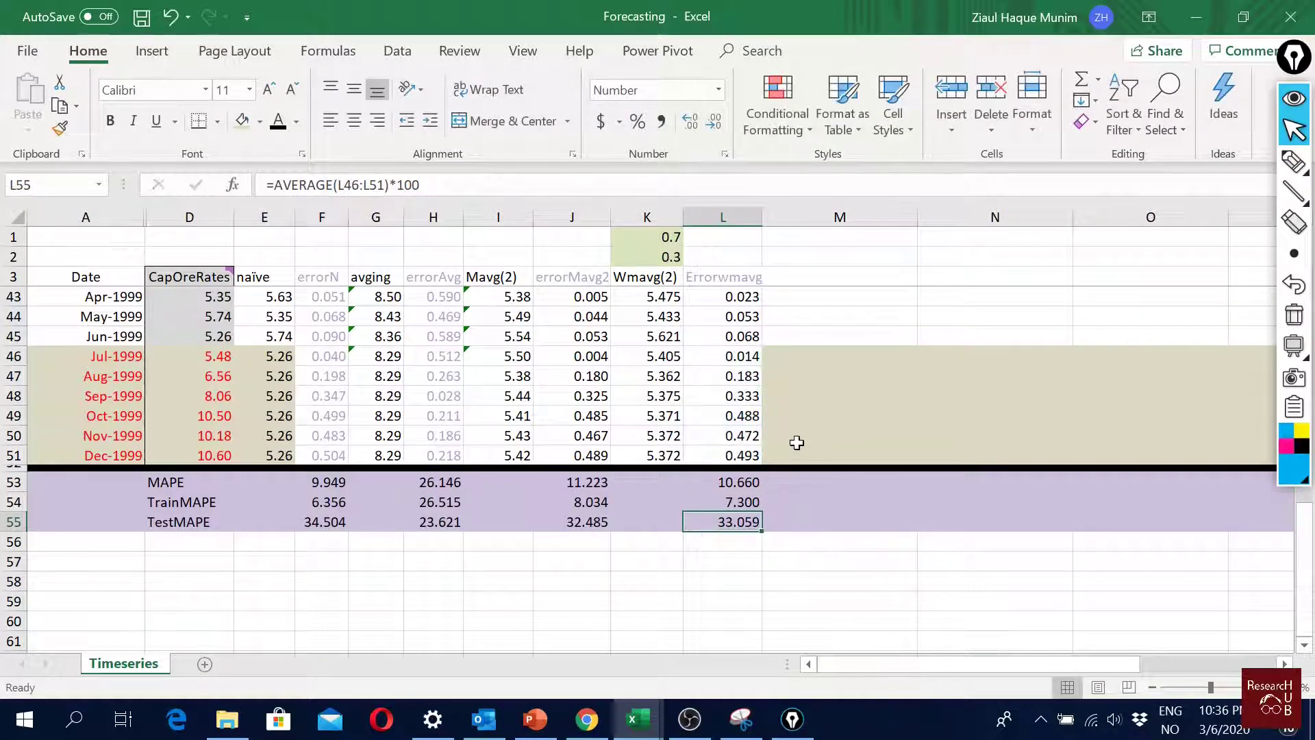
key(Up)
key(Up)
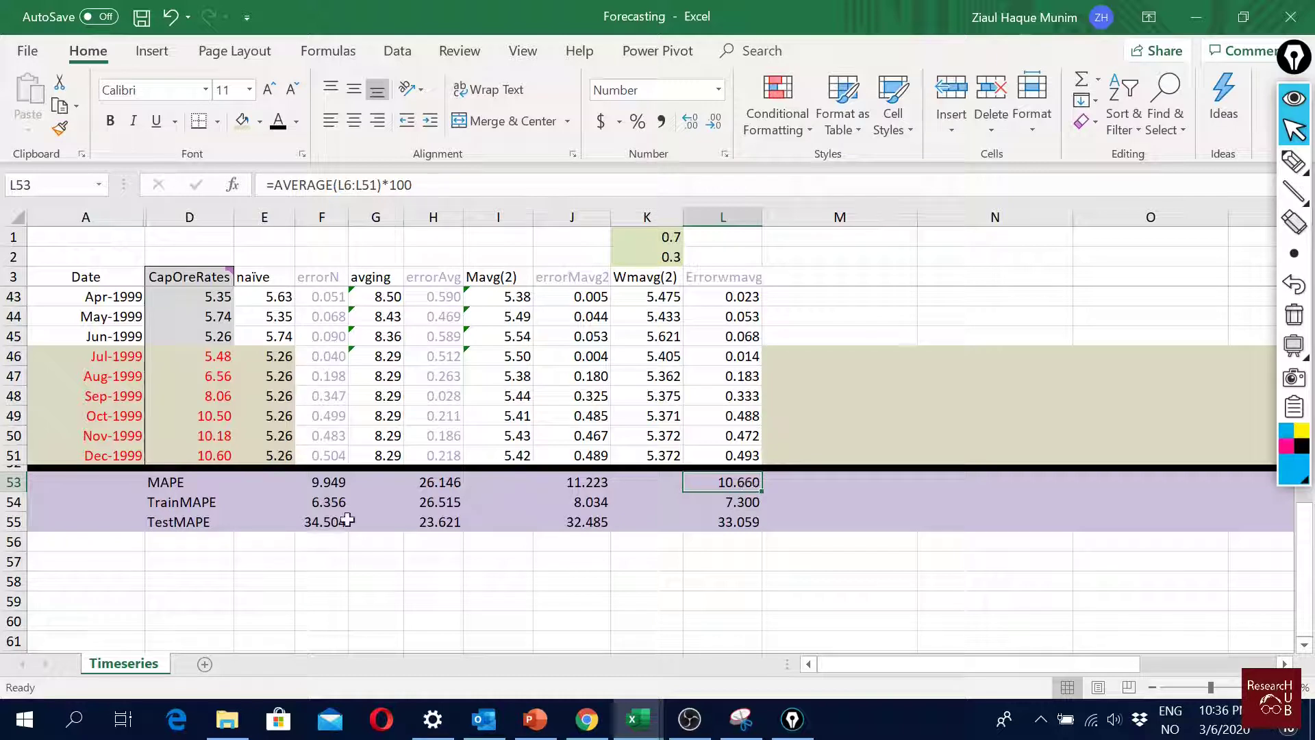
Step: Compare the Errorwmavg MAPE, TrainMAPE and TestMAPE formulas with the naïve ones in column F
click(329, 486)
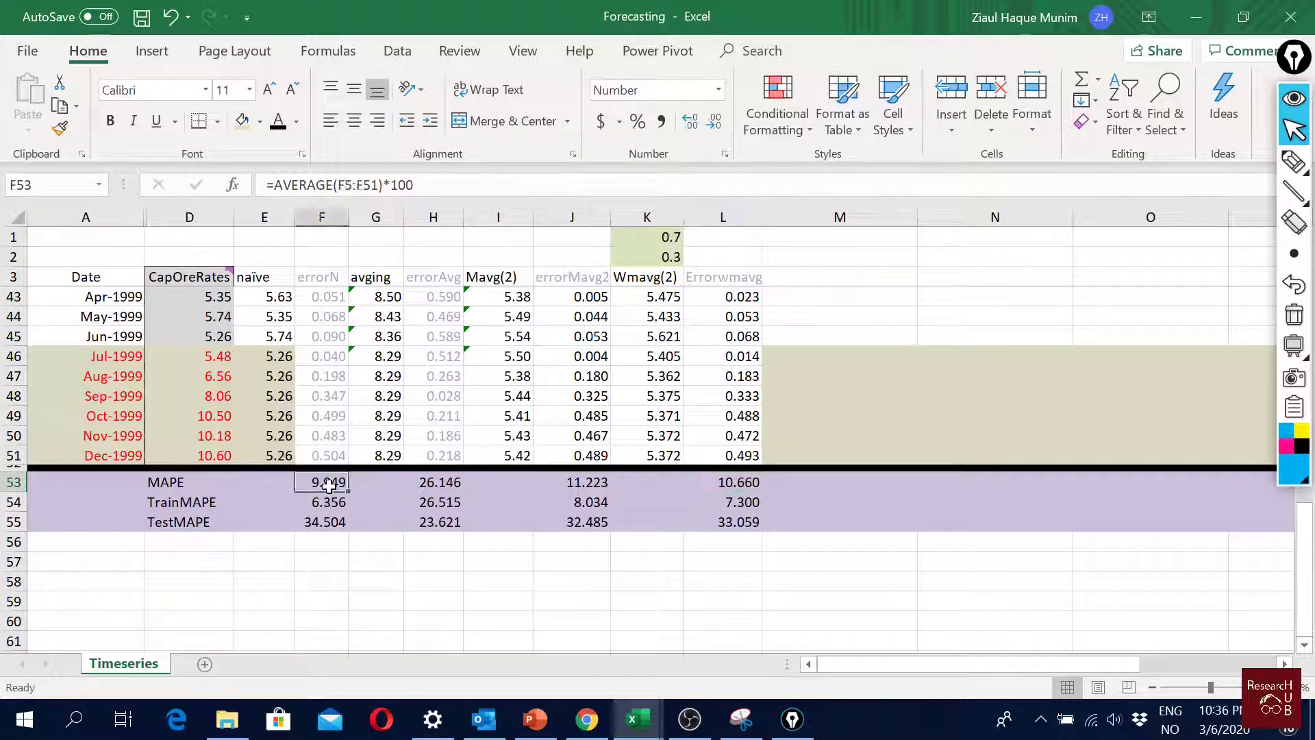
click(738, 505)
click(340, 504)
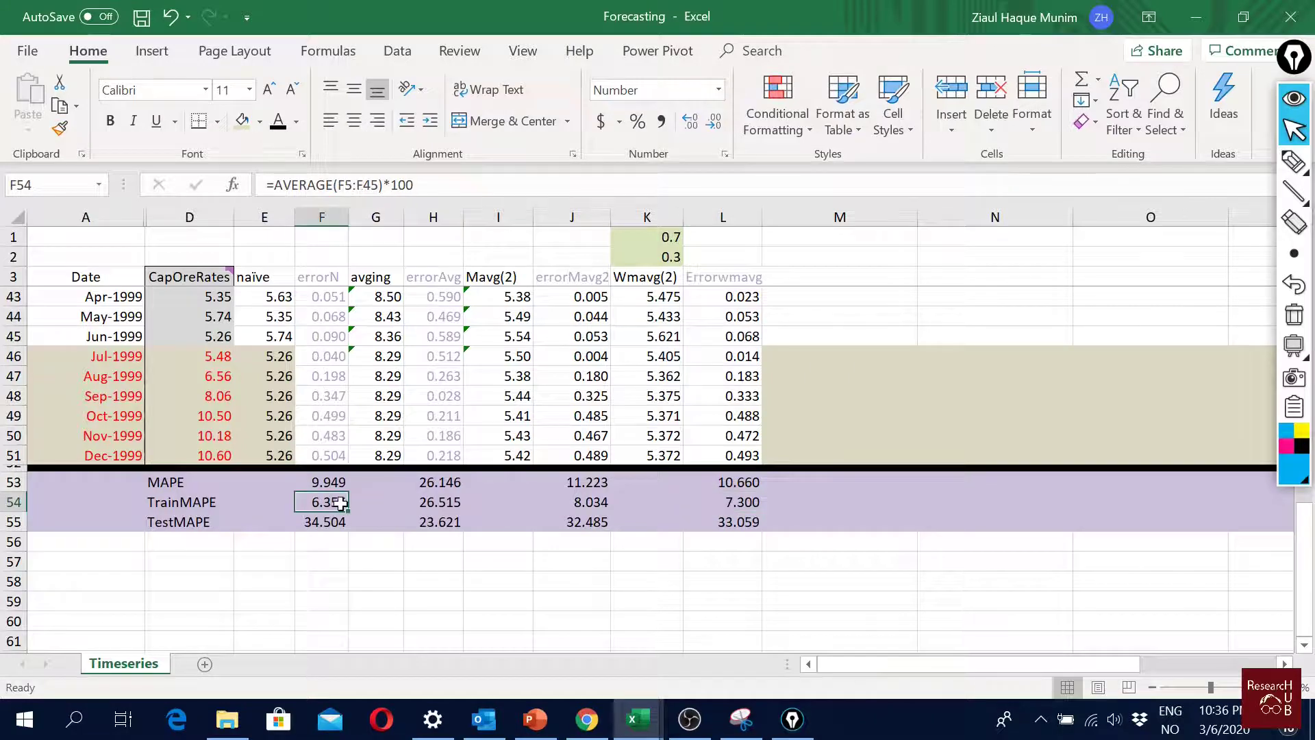
click(733, 520)
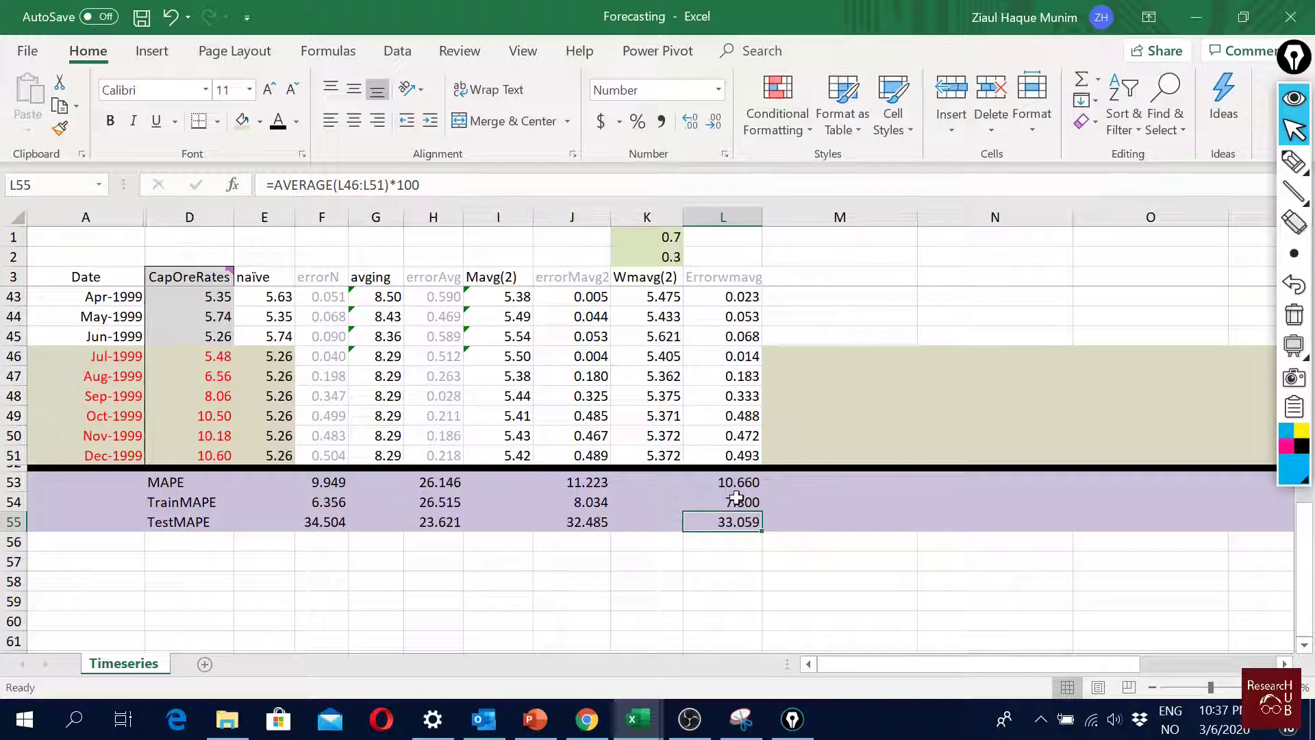
scroll(733, 499, up, 5)
scroll(736, 497, up, 8)
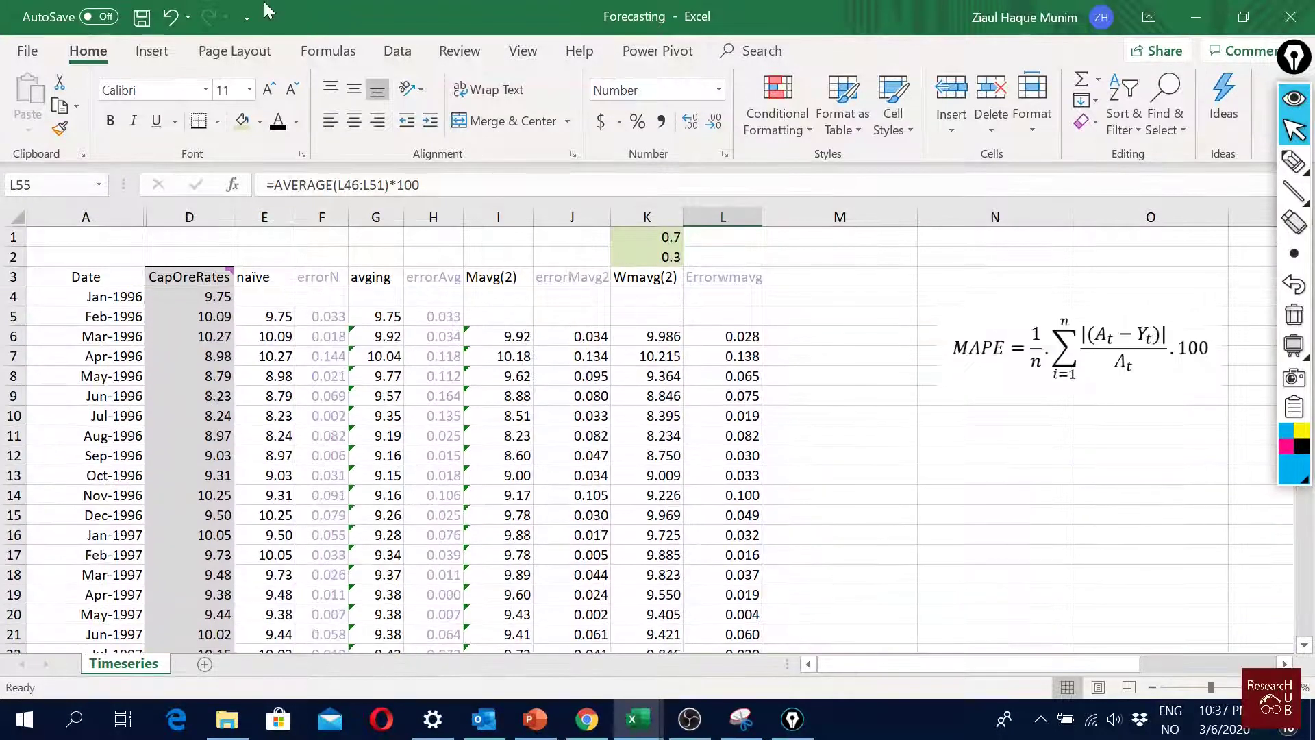
click(401, 53)
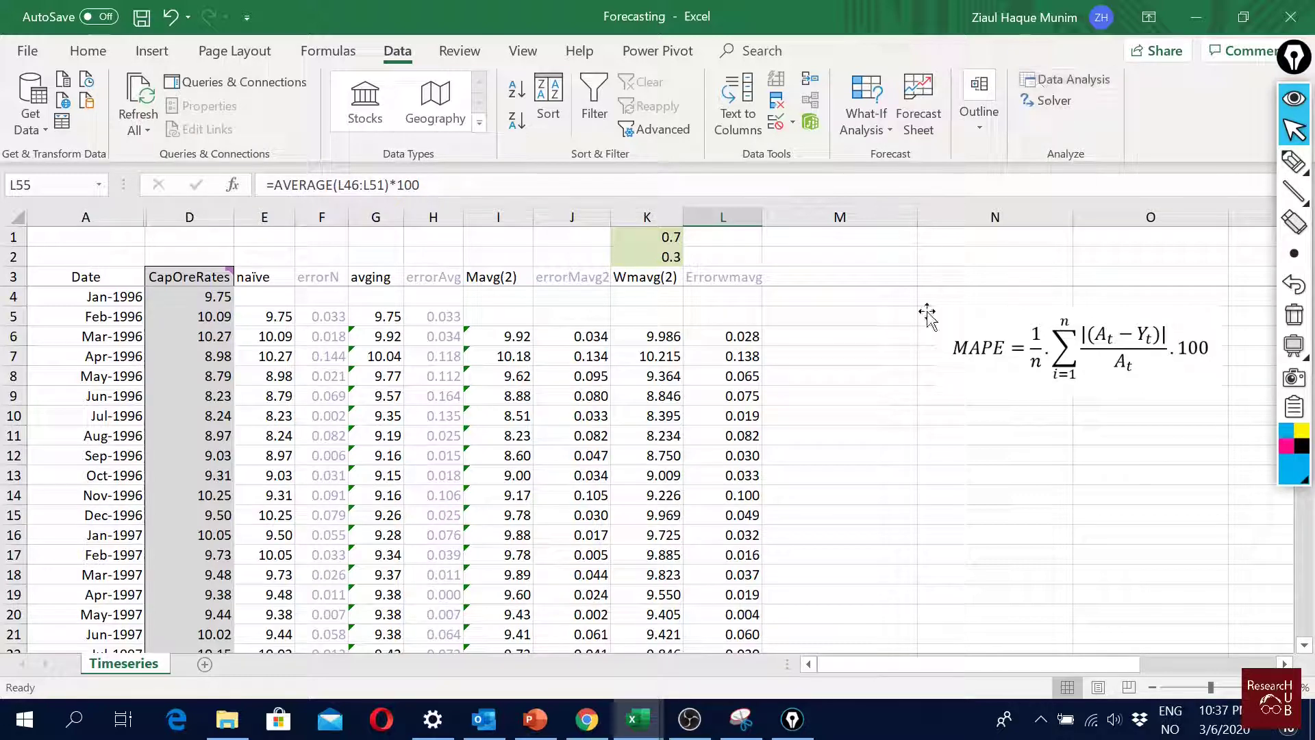
Step: Set Solver to minimise $L$53 by changing the weights in $K$1:$K$2
click(1055, 102)
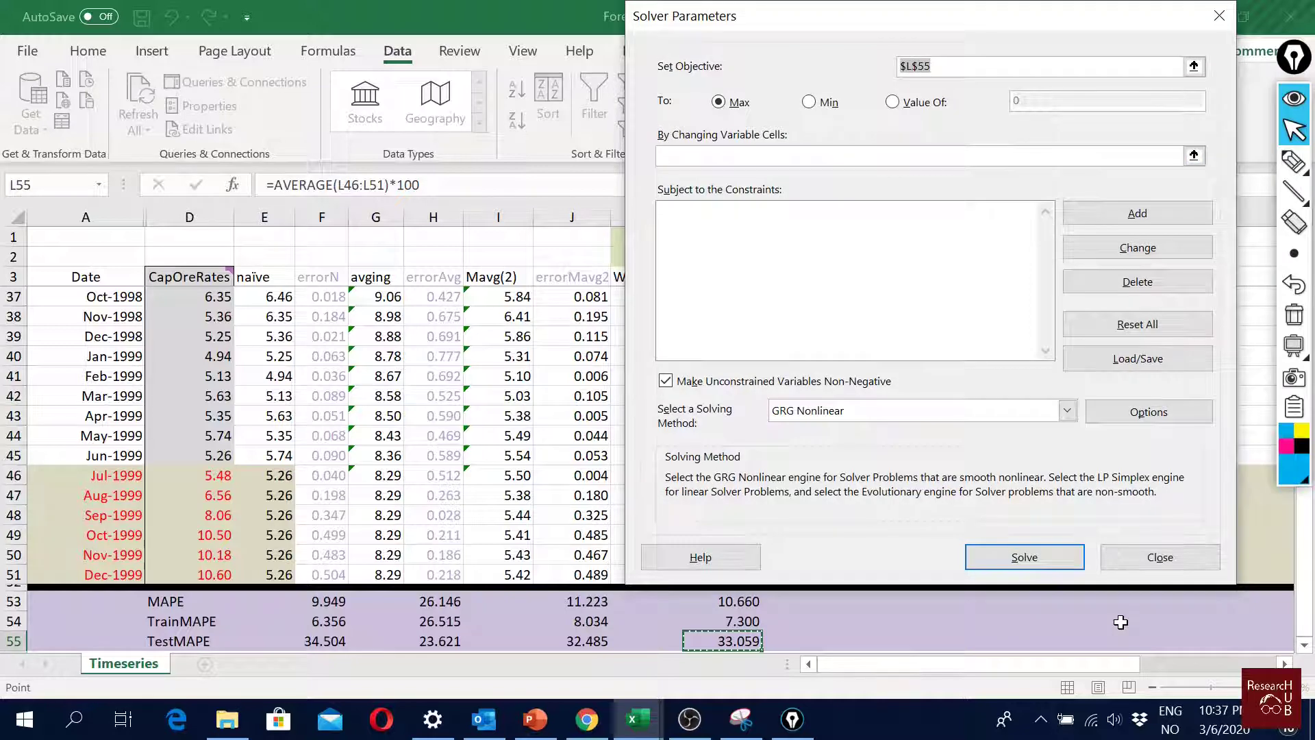
click(1193, 67)
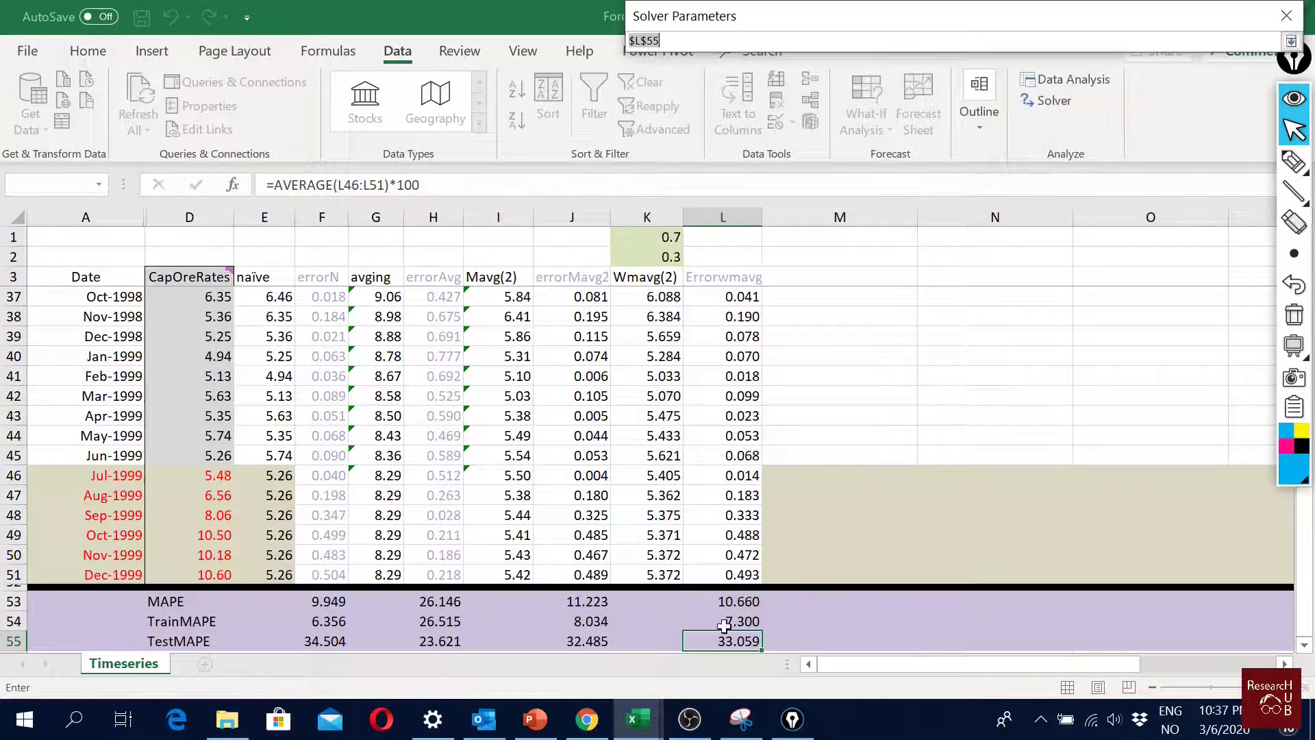
click(728, 602)
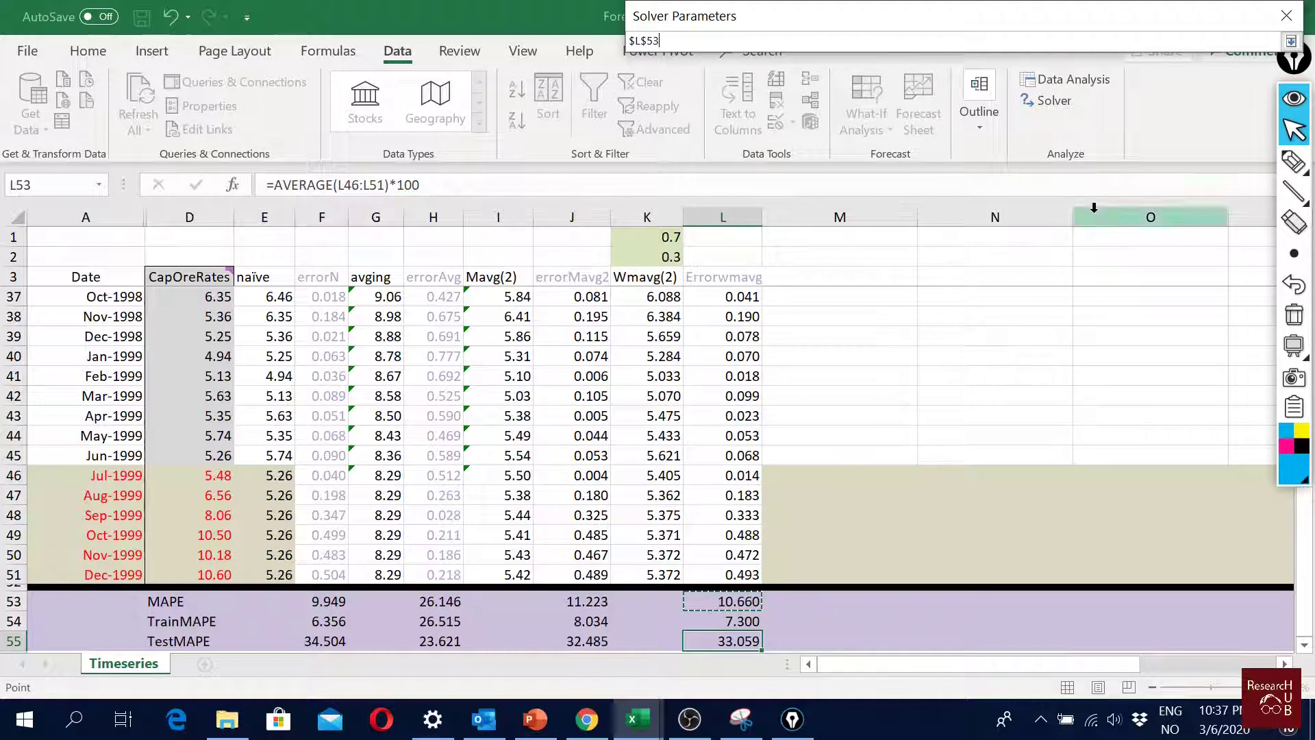
click(1290, 42)
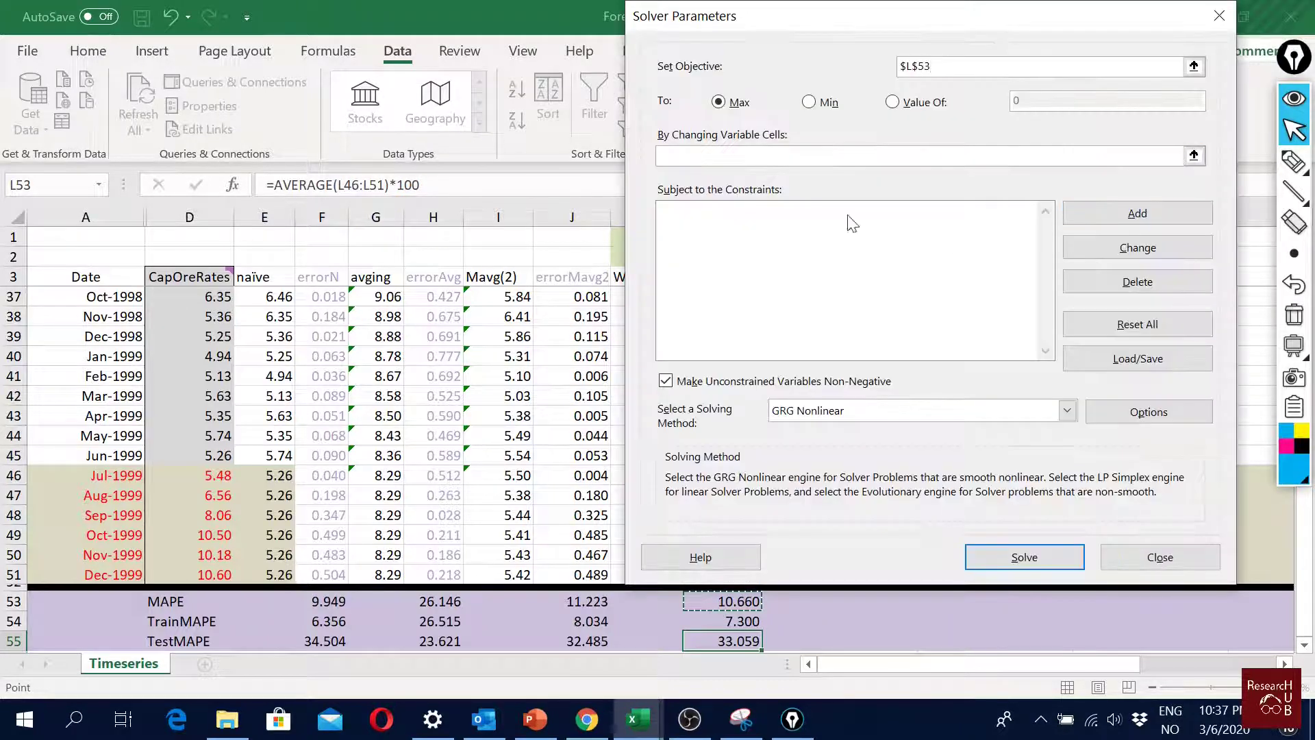
click(820, 104)
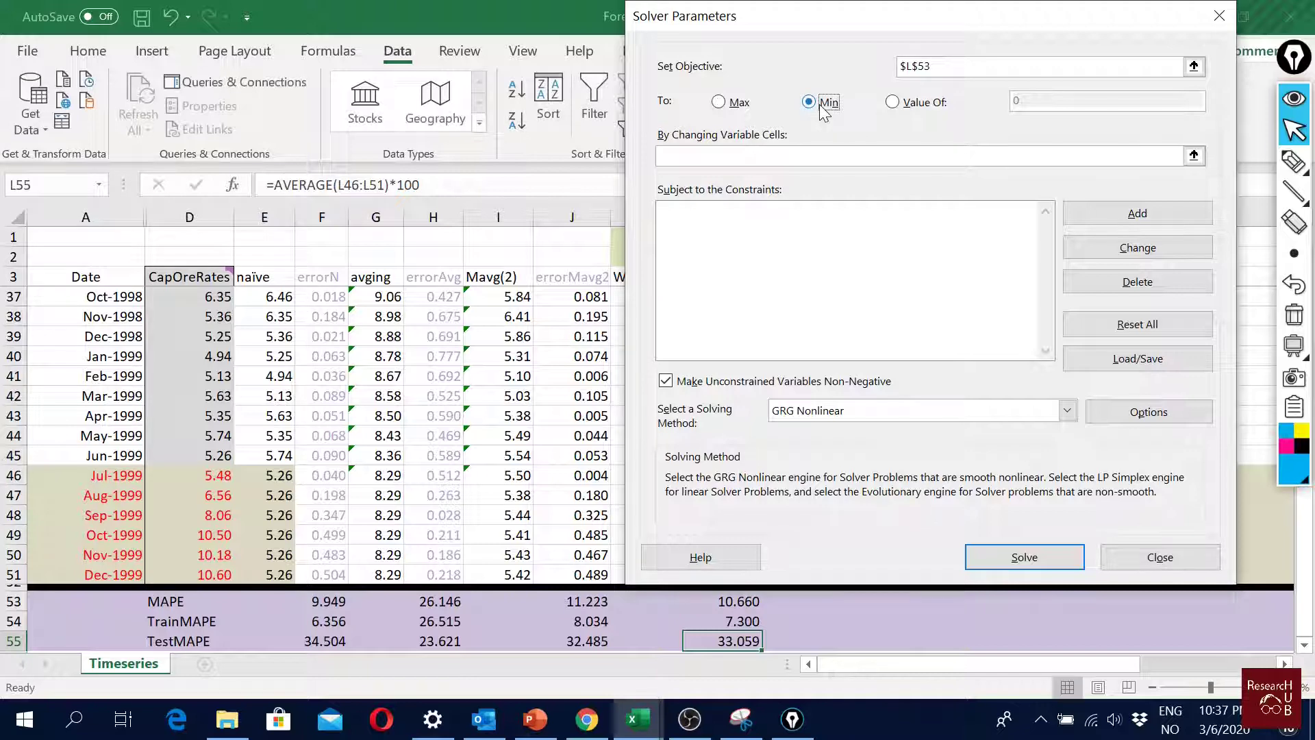
click(1194, 155)
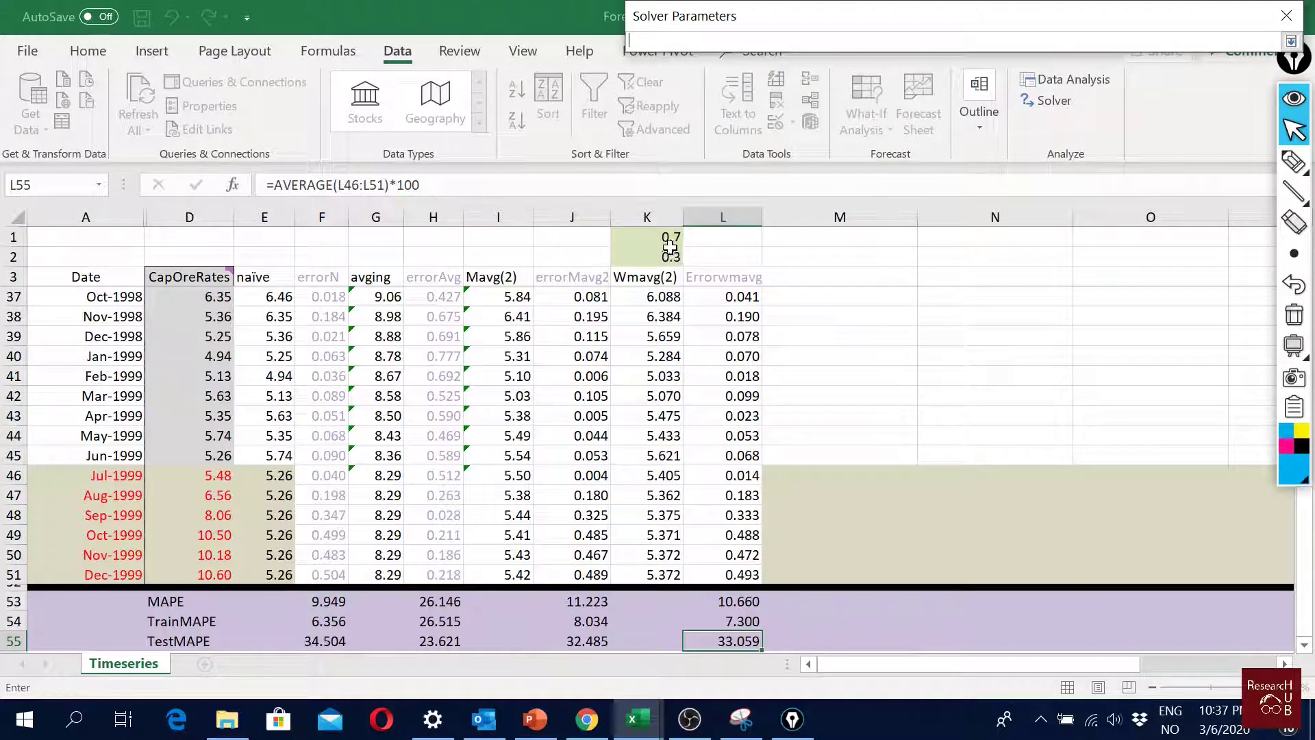
drag(664, 235, 664, 256)
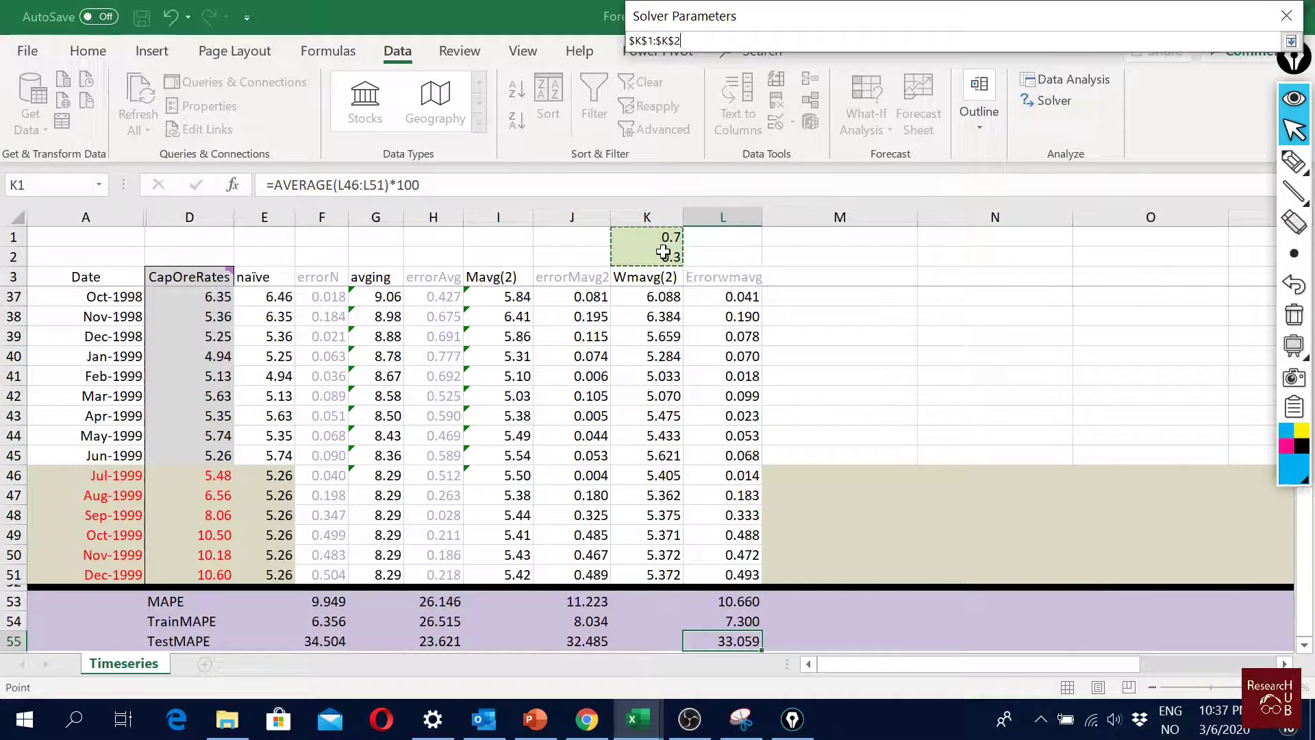
click(1290, 40)
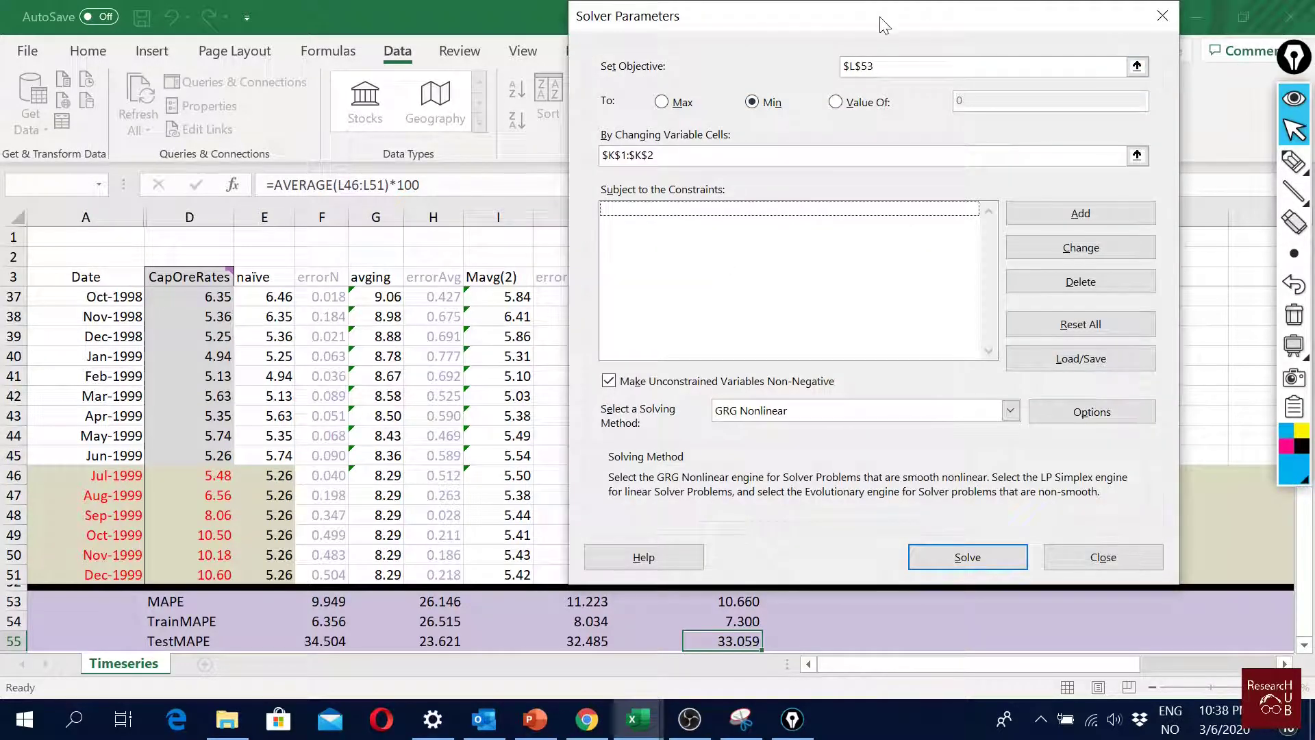
drag(875, 22, 1037, 34)
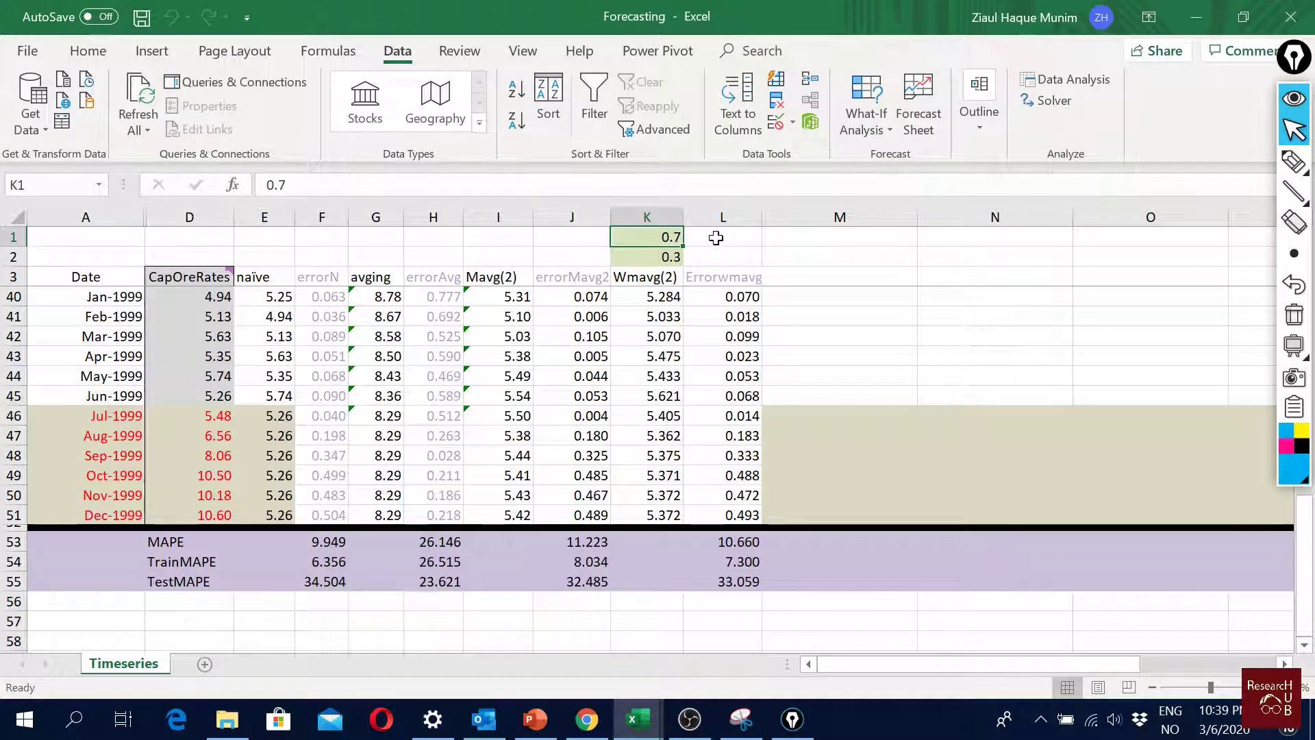
Step: Enter =K1+K2 in L1 to total the two weights
click(584, 235)
click(727, 233)
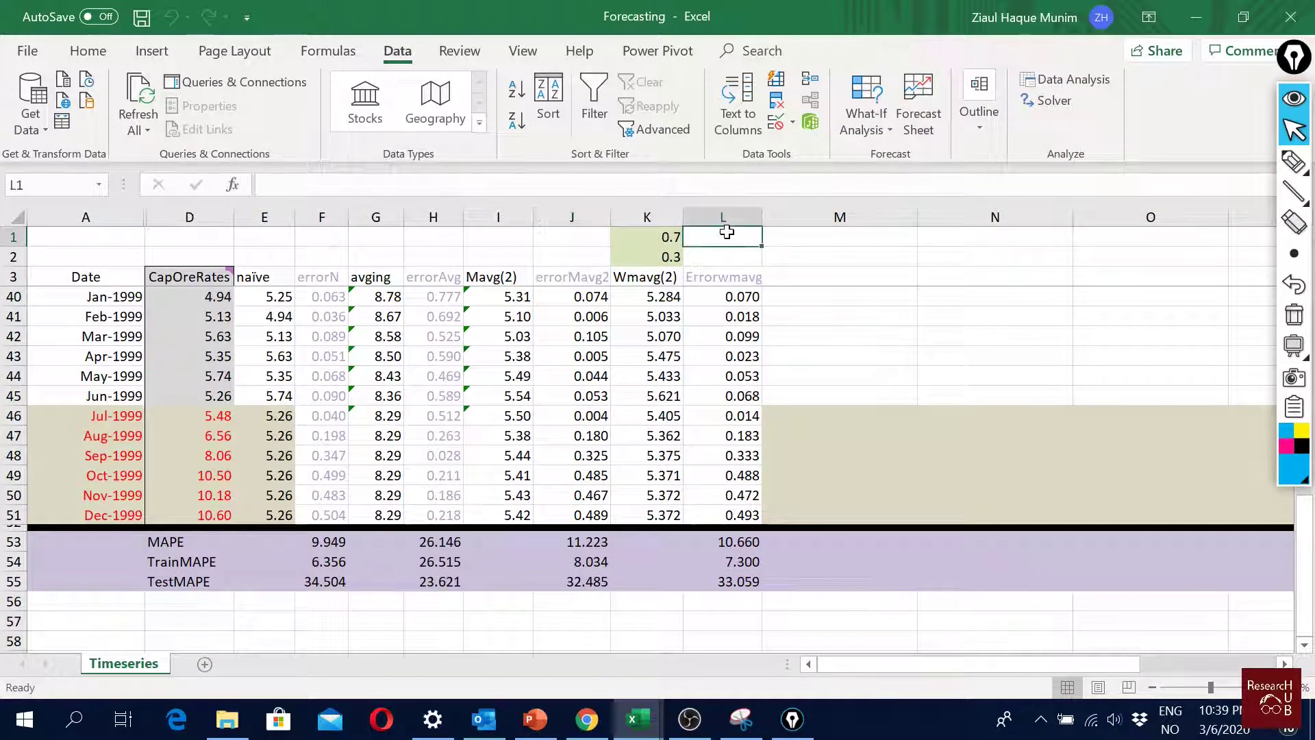
text(=)
key(Left)
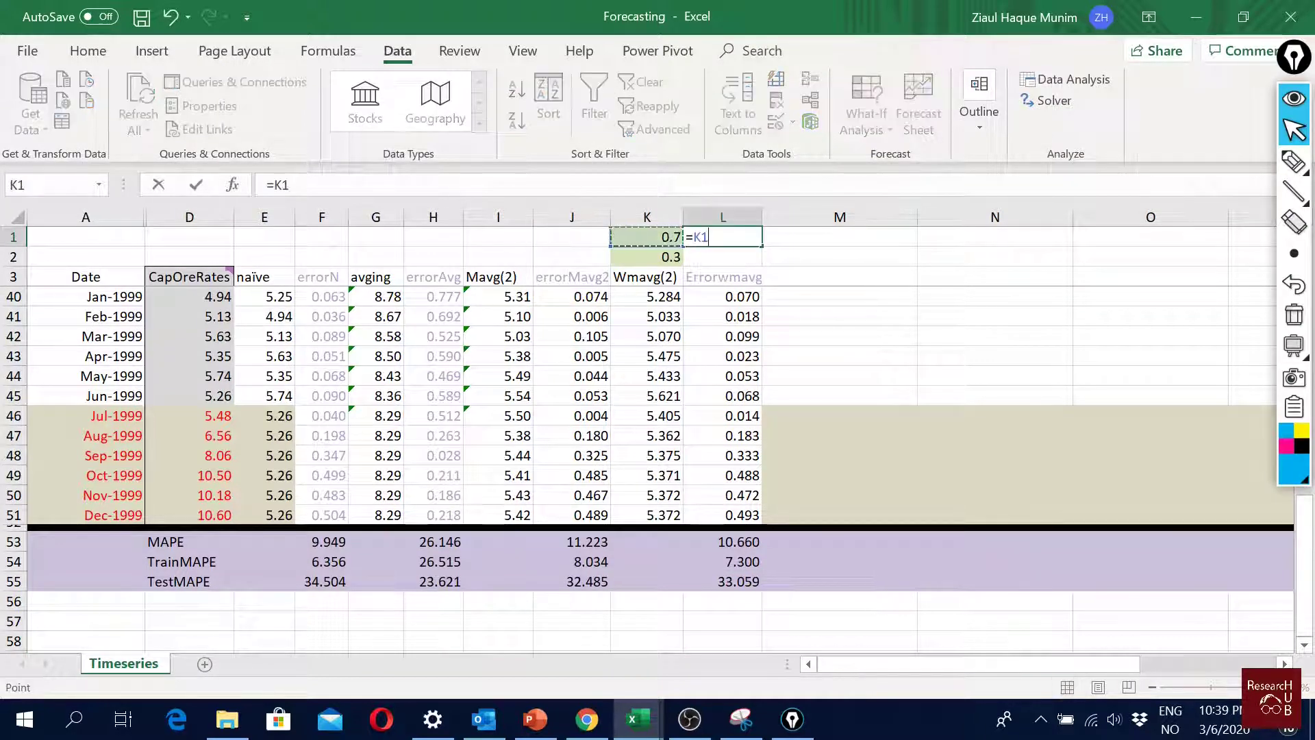
text(+)
key(Left)
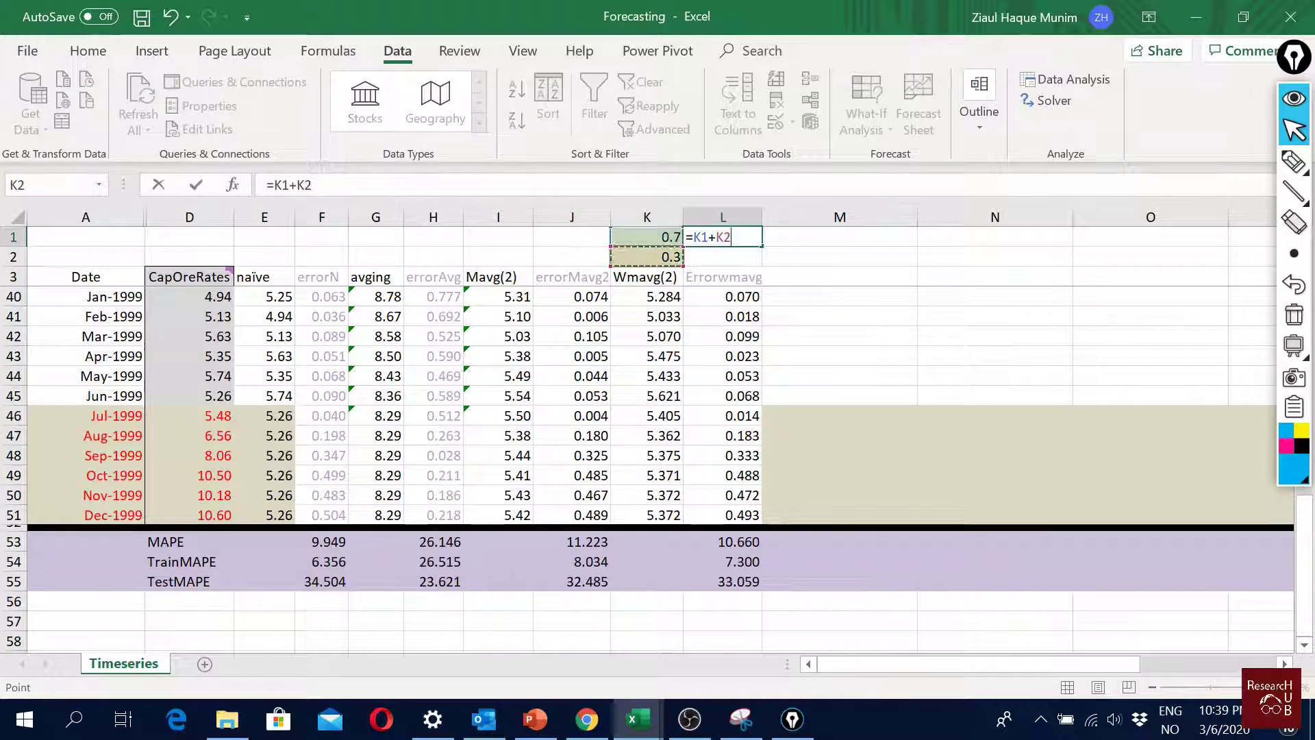
key(Return)
Step: Give L1 no fill and a very faint font colour so its value is barely visible
click(728, 237)
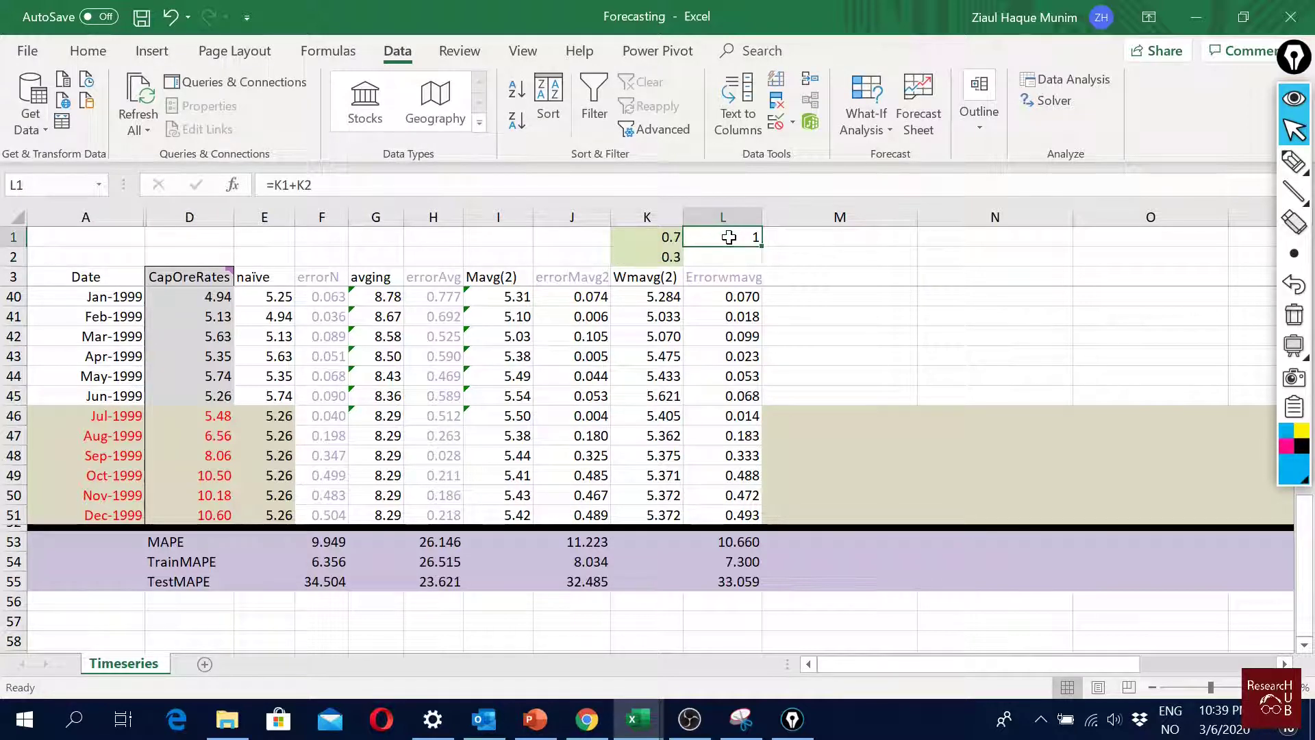
click(88, 52)
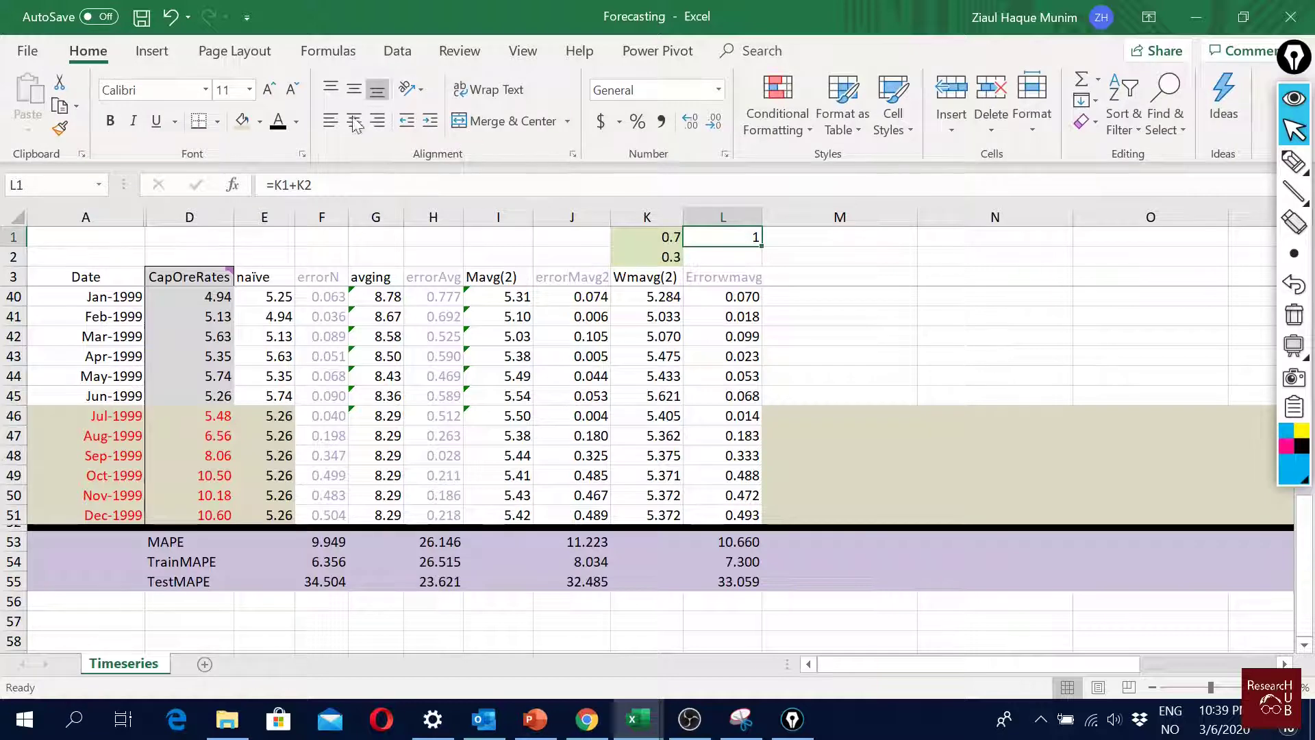
click(240, 121)
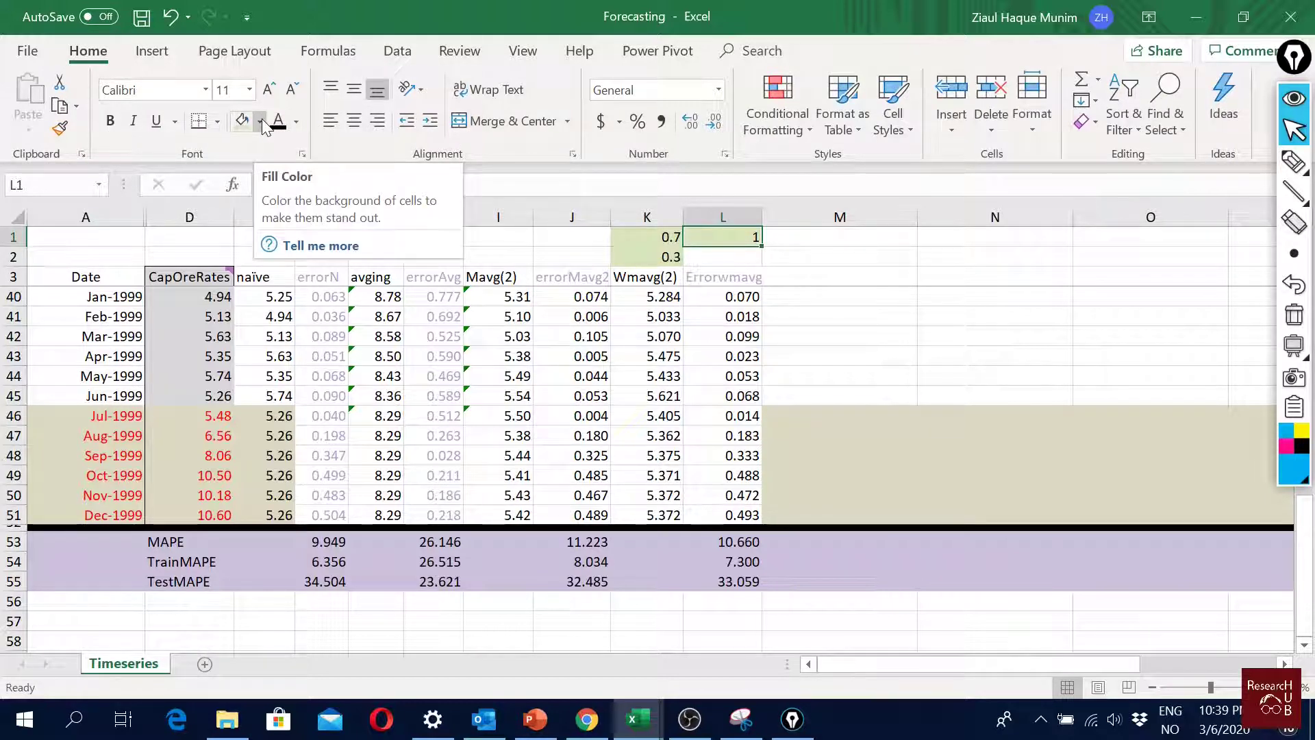
click(262, 124)
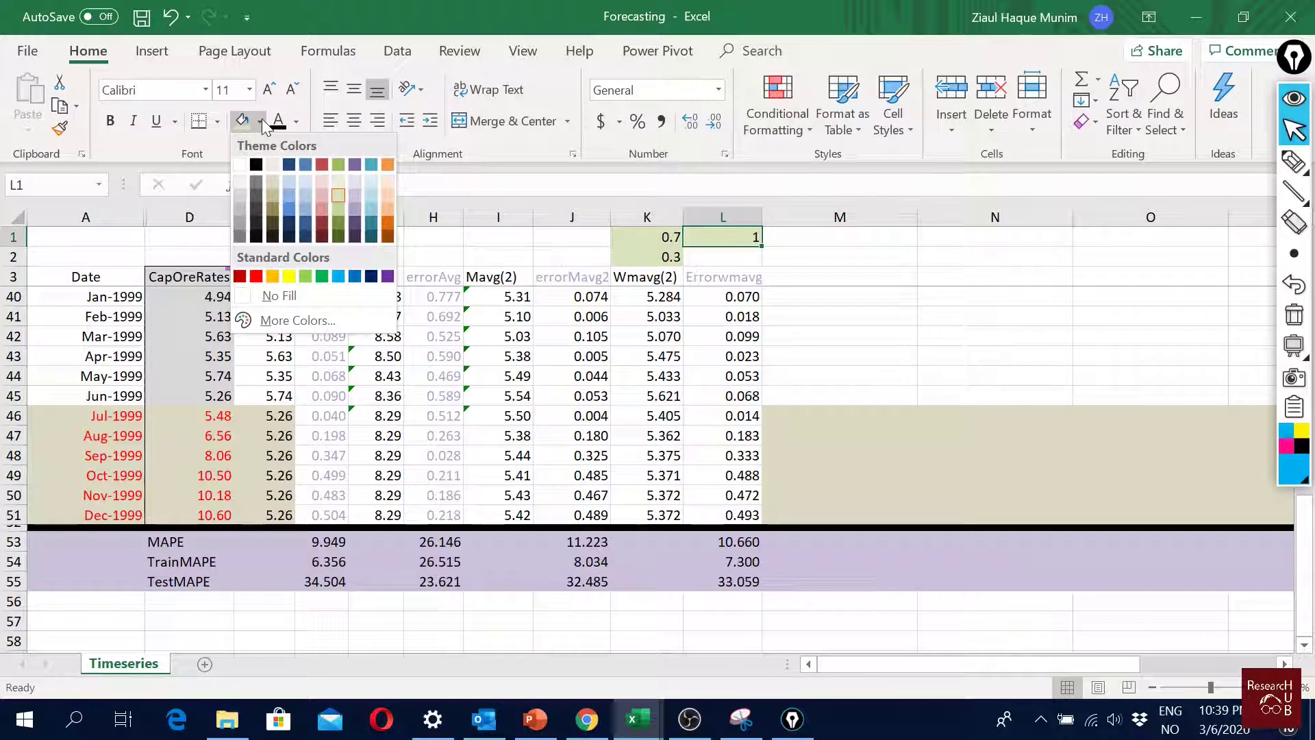
click(278, 293)
click(296, 123)
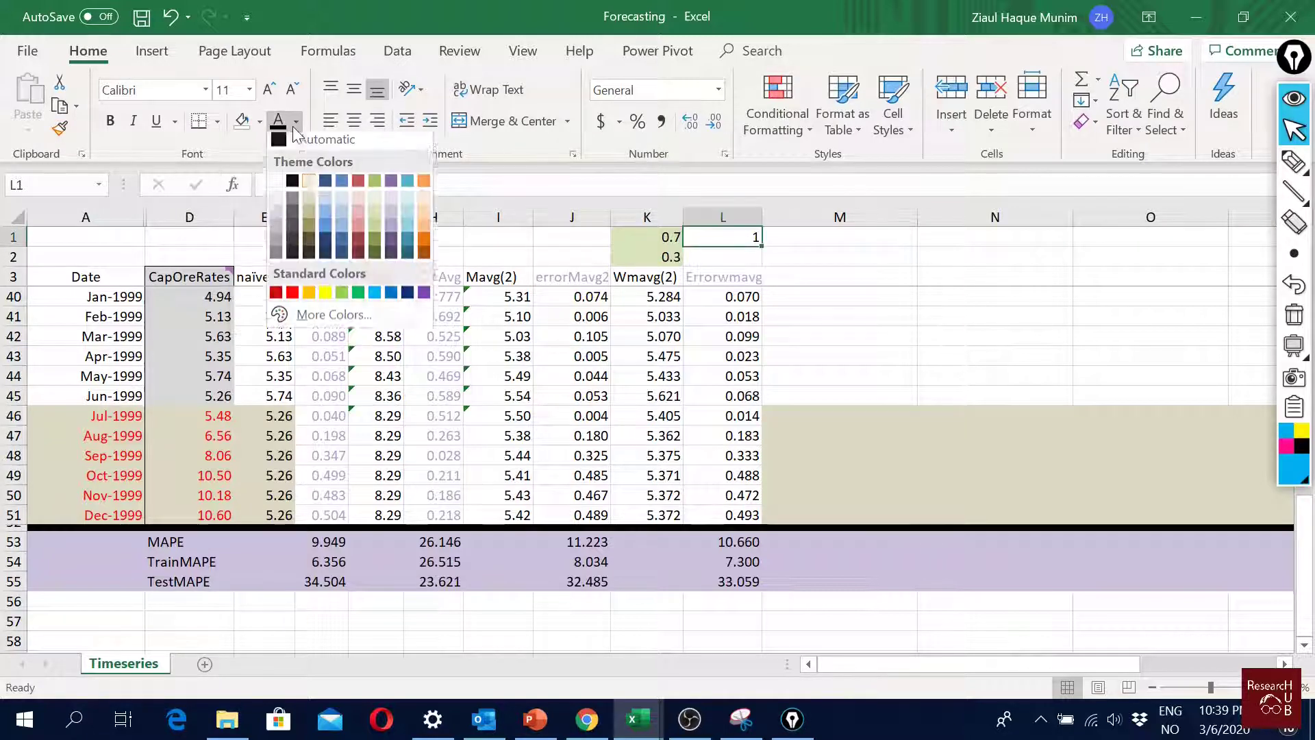
click(276, 216)
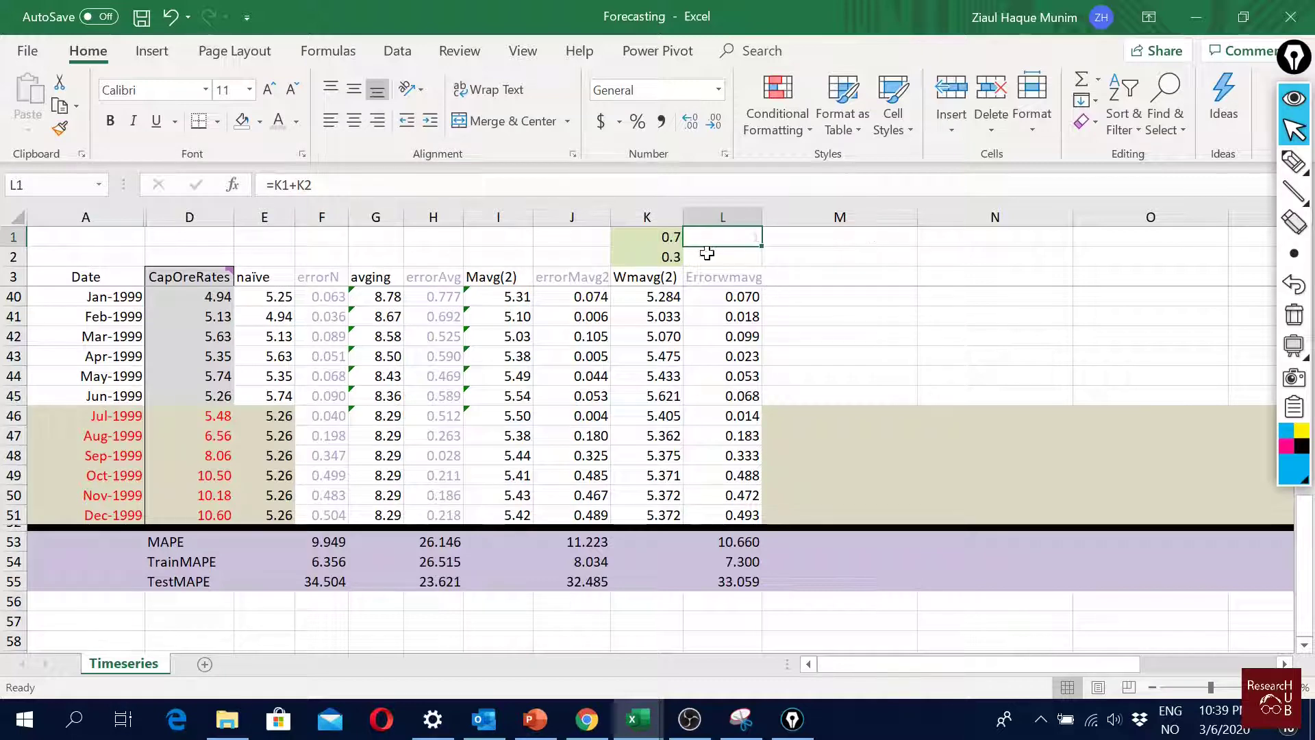
drag(706, 255, 724, 241)
click(725, 237)
click(397, 50)
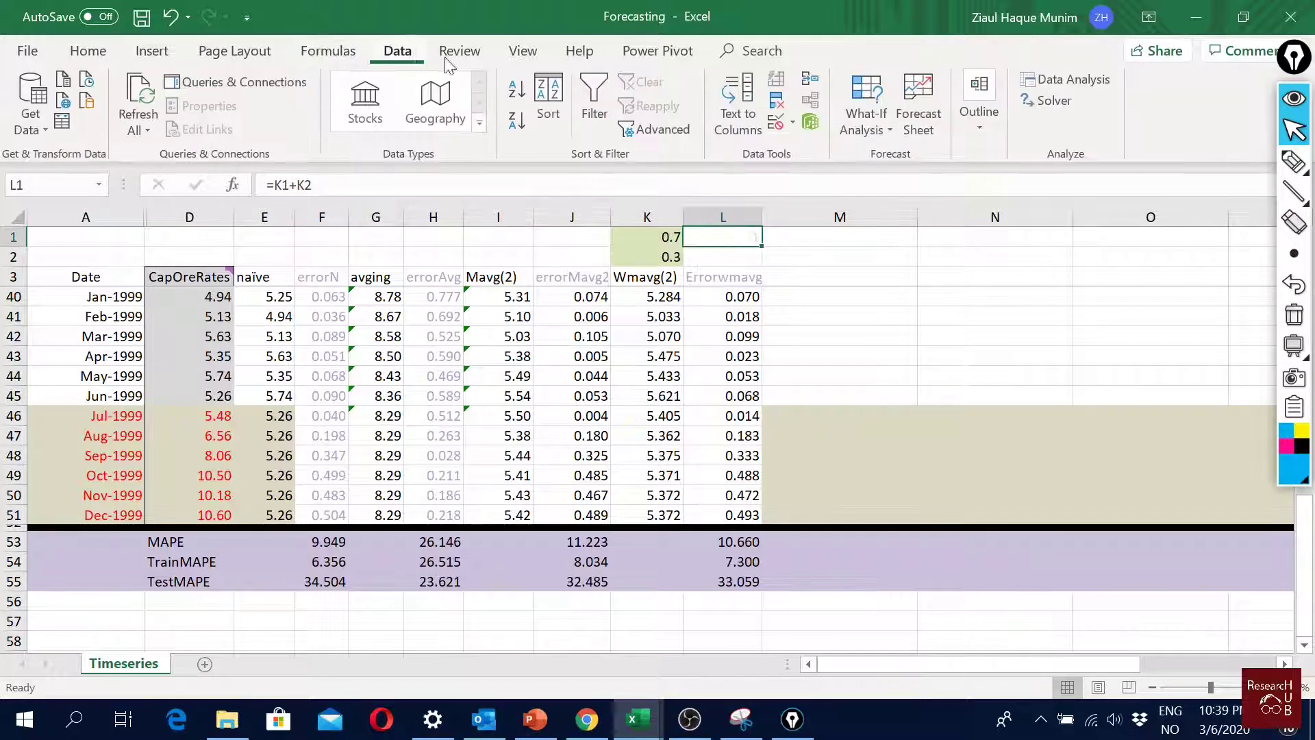
Step: In Solver, add the constraint L1 = 1 so the weights sum to 1
click(1050, 102)
drag(983, 41, 1100, 43)
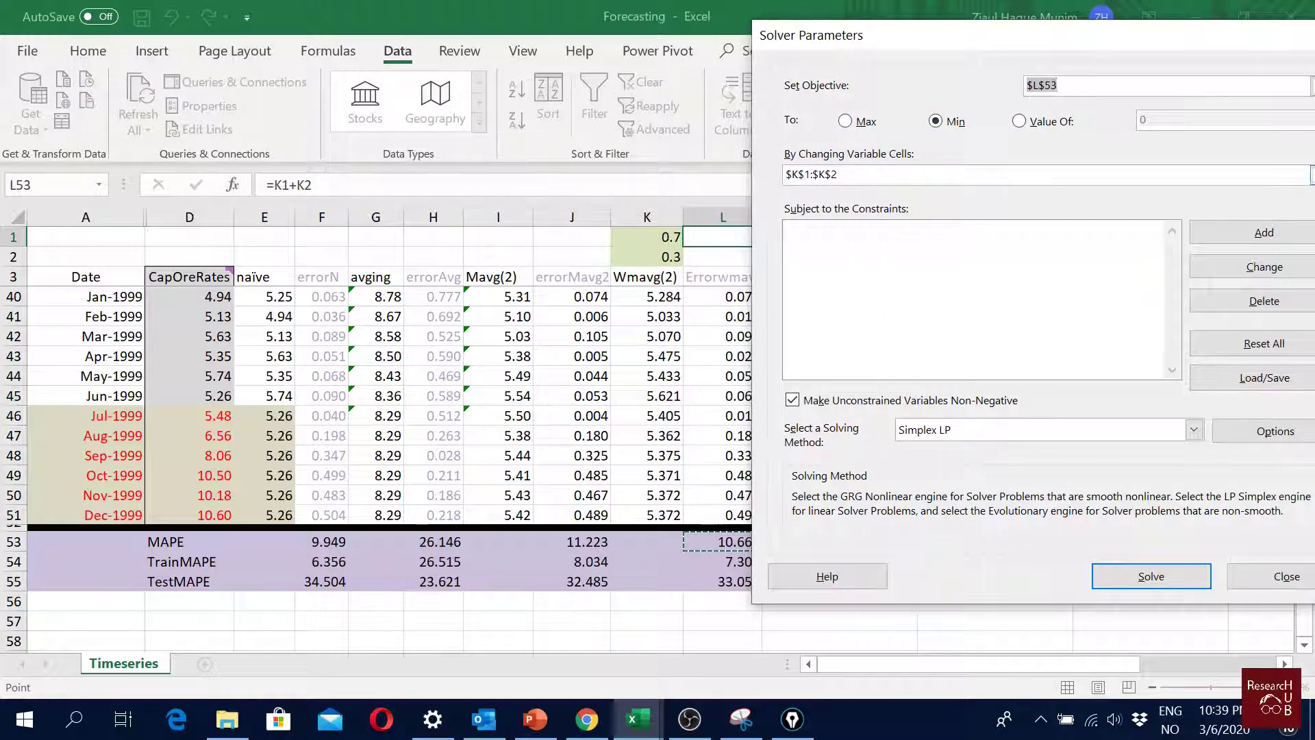
click(1224, 232)
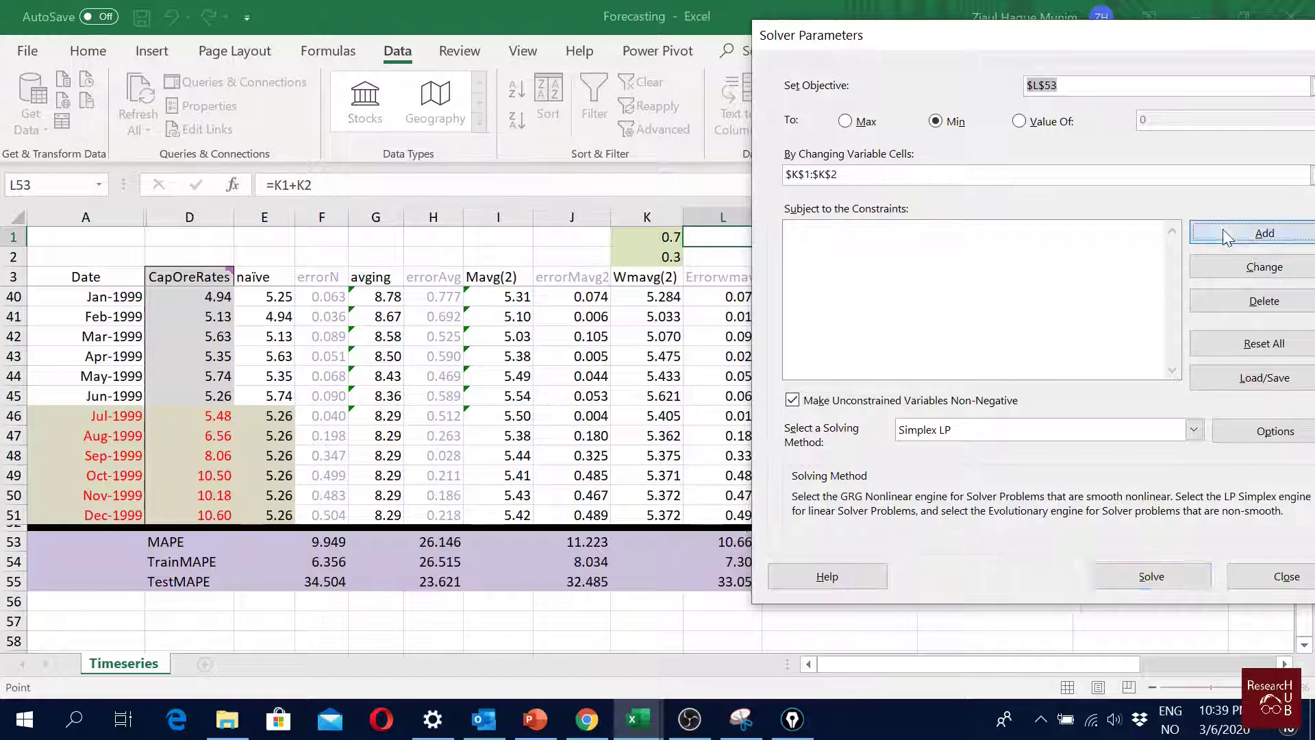
click(746, 237)
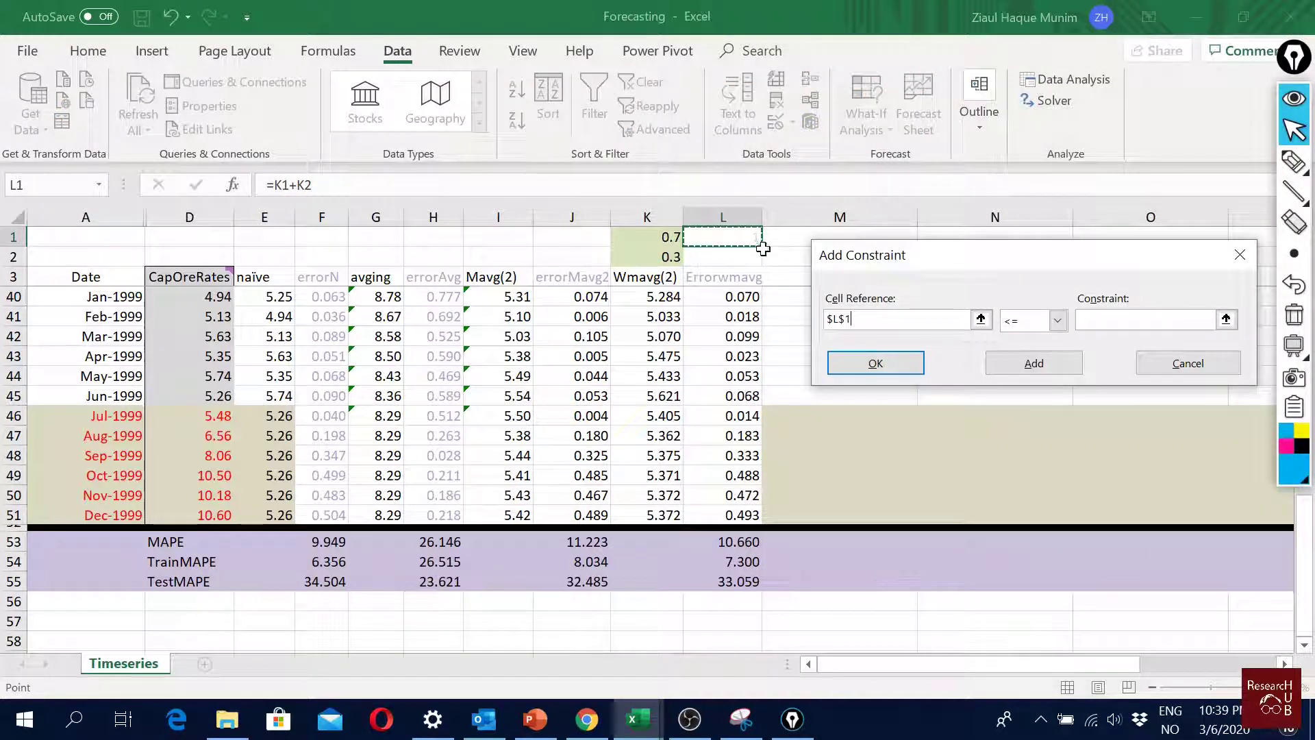
click(1057, 320)
click(1028, 352)
click(1105, 326)
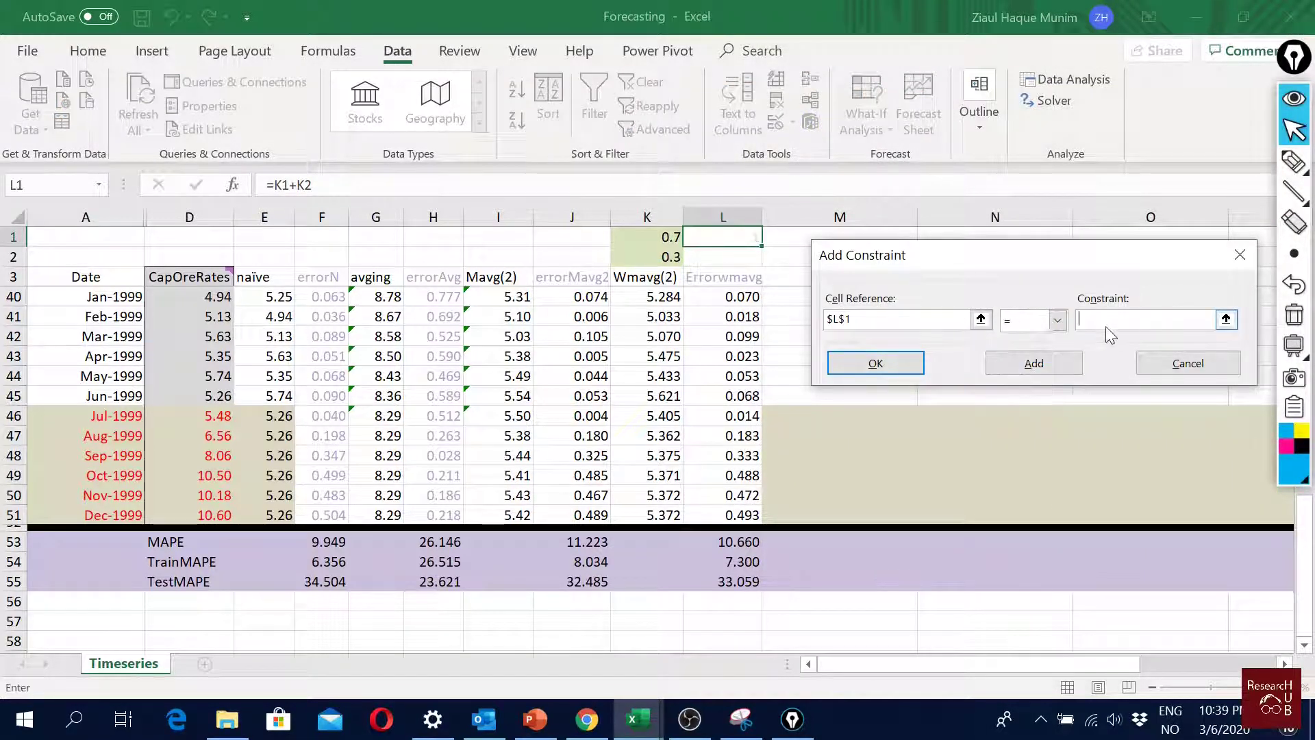
text(1)
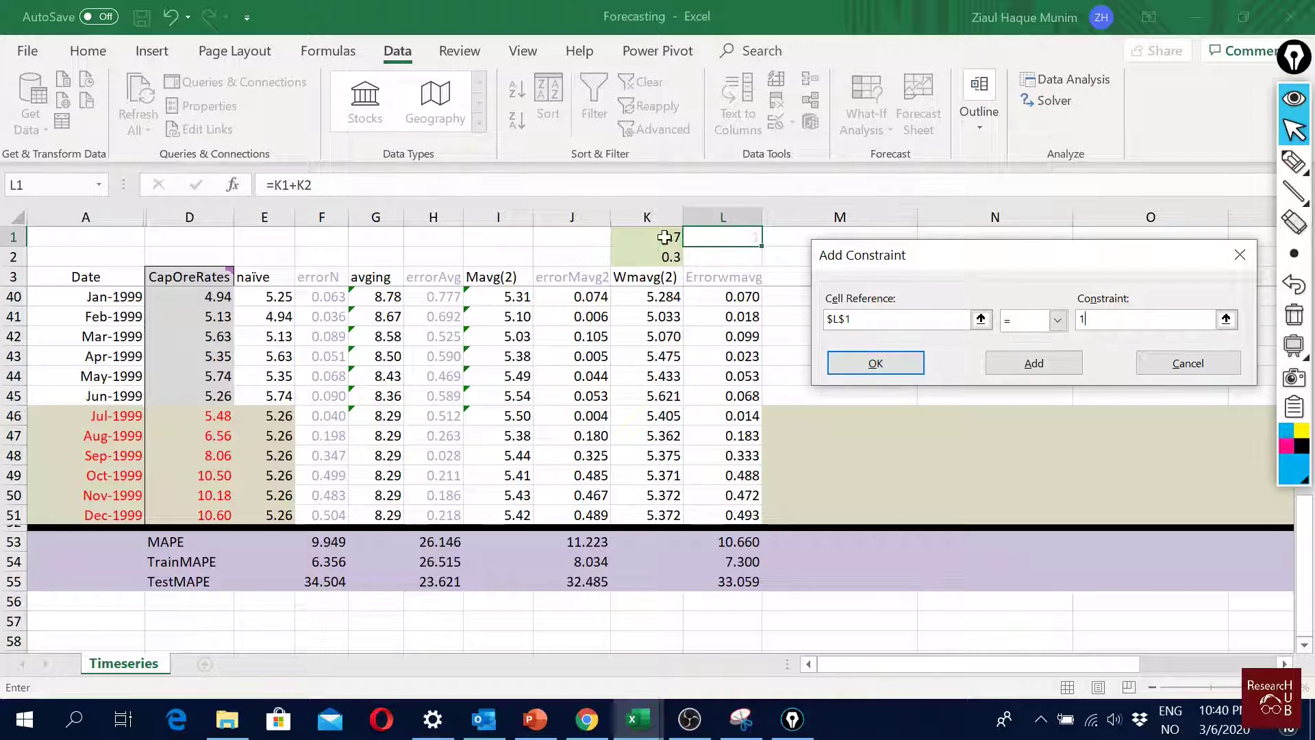
click(1021, 366)
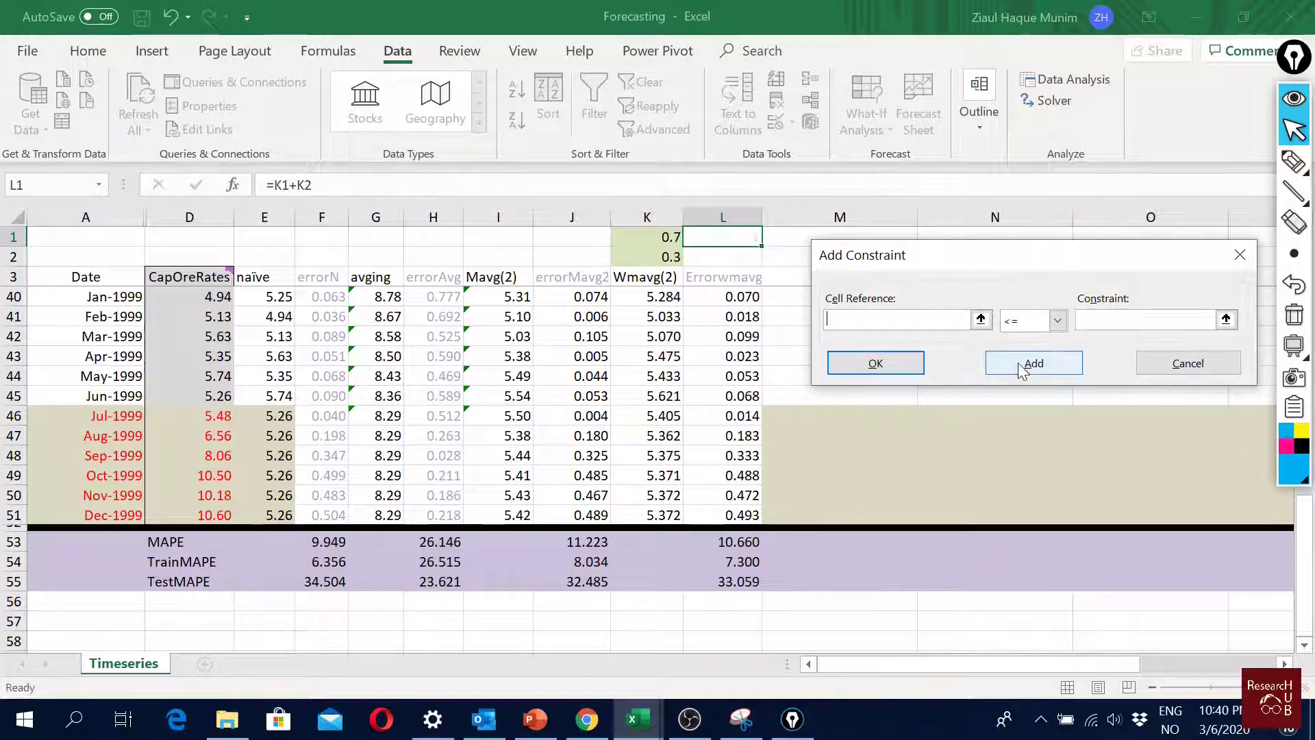
click(887, 365)
click(727, 437)
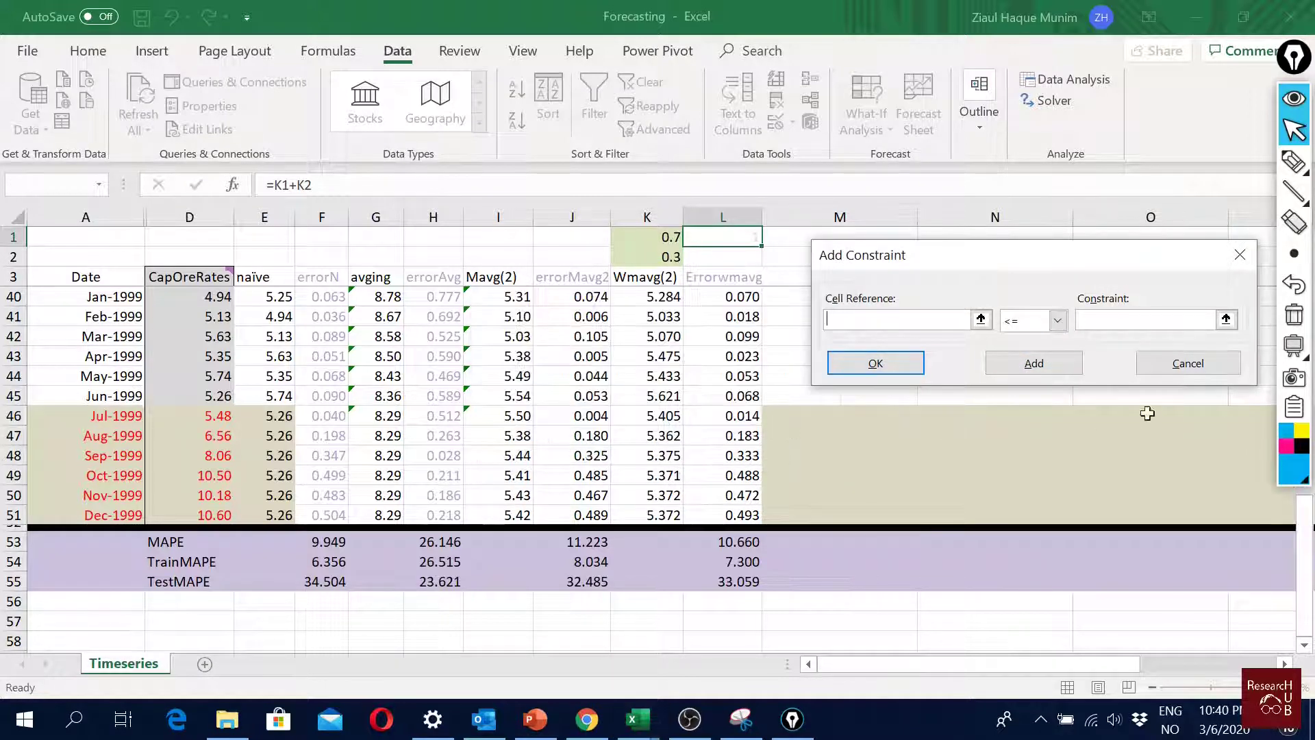
click(1239, 255)
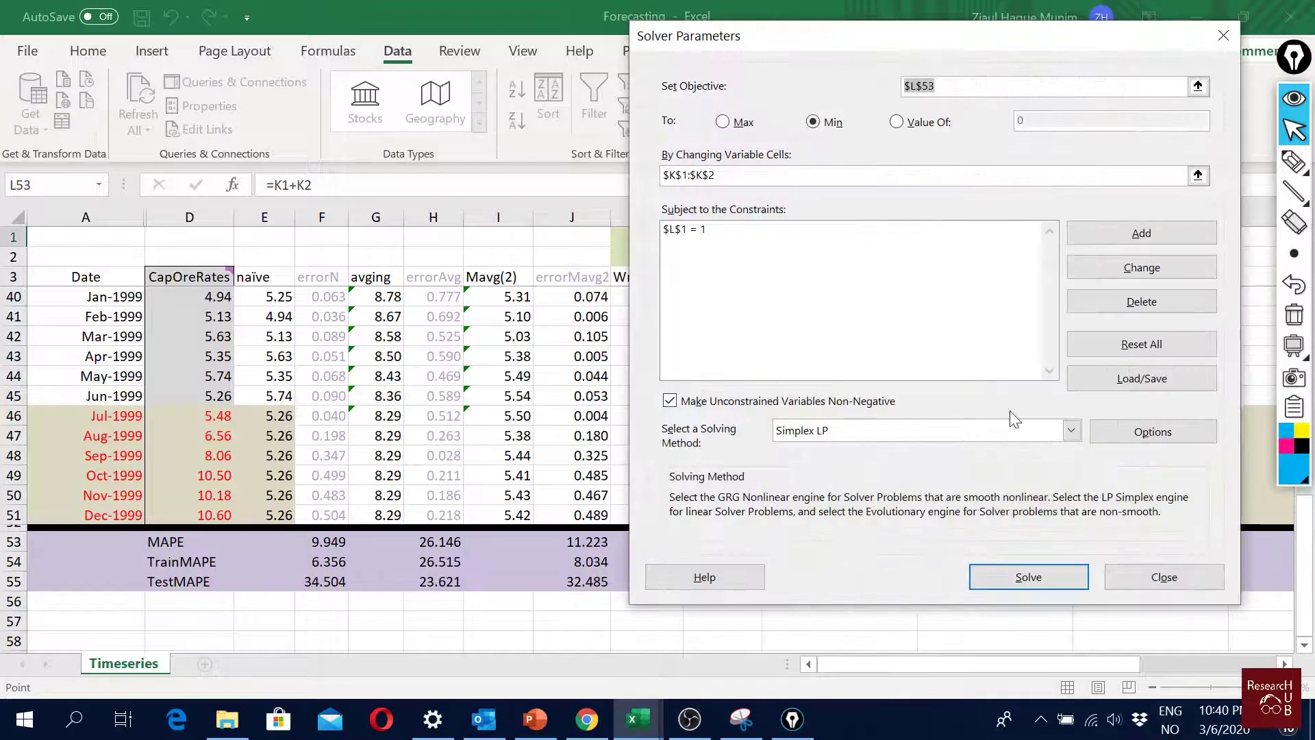
Step: Solve with GRG Nonlinear and keep the solution K1=1, K2=0, lowering MAPE to 10.093
click(1034, 578)
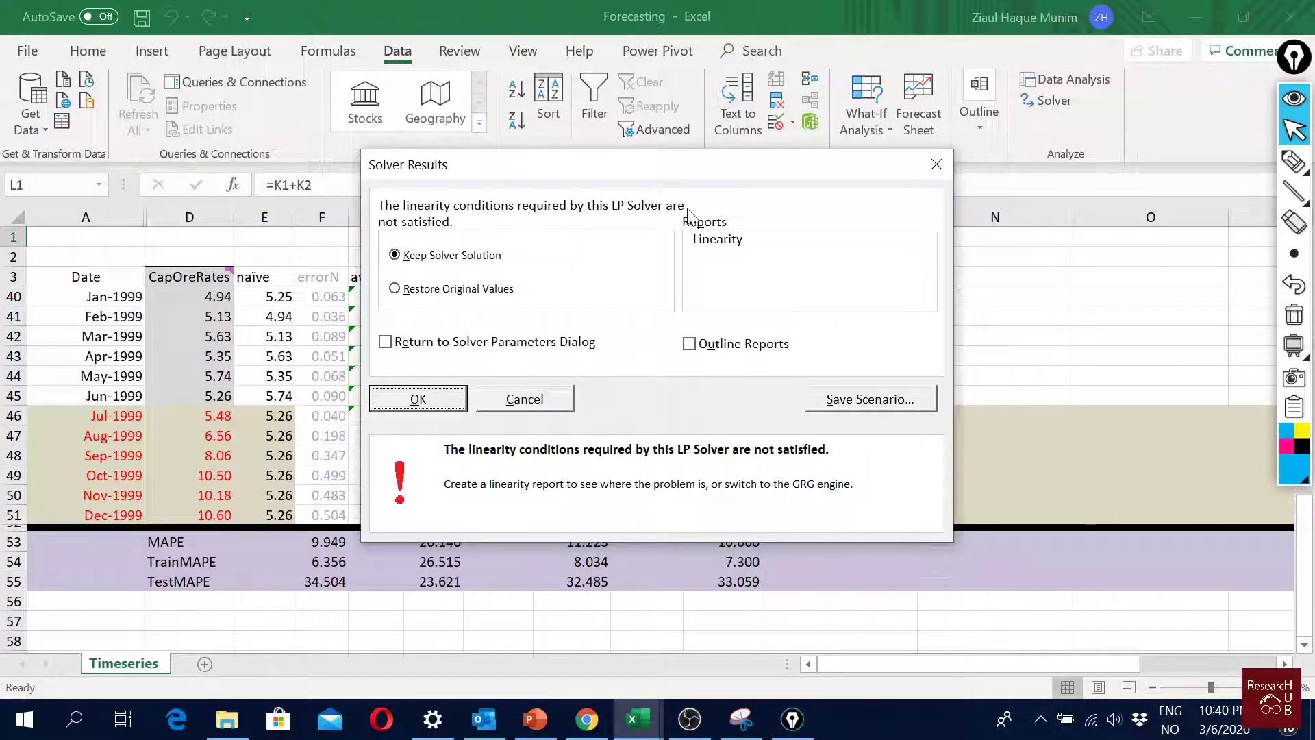
click(504, 399)
click(1048, 101)
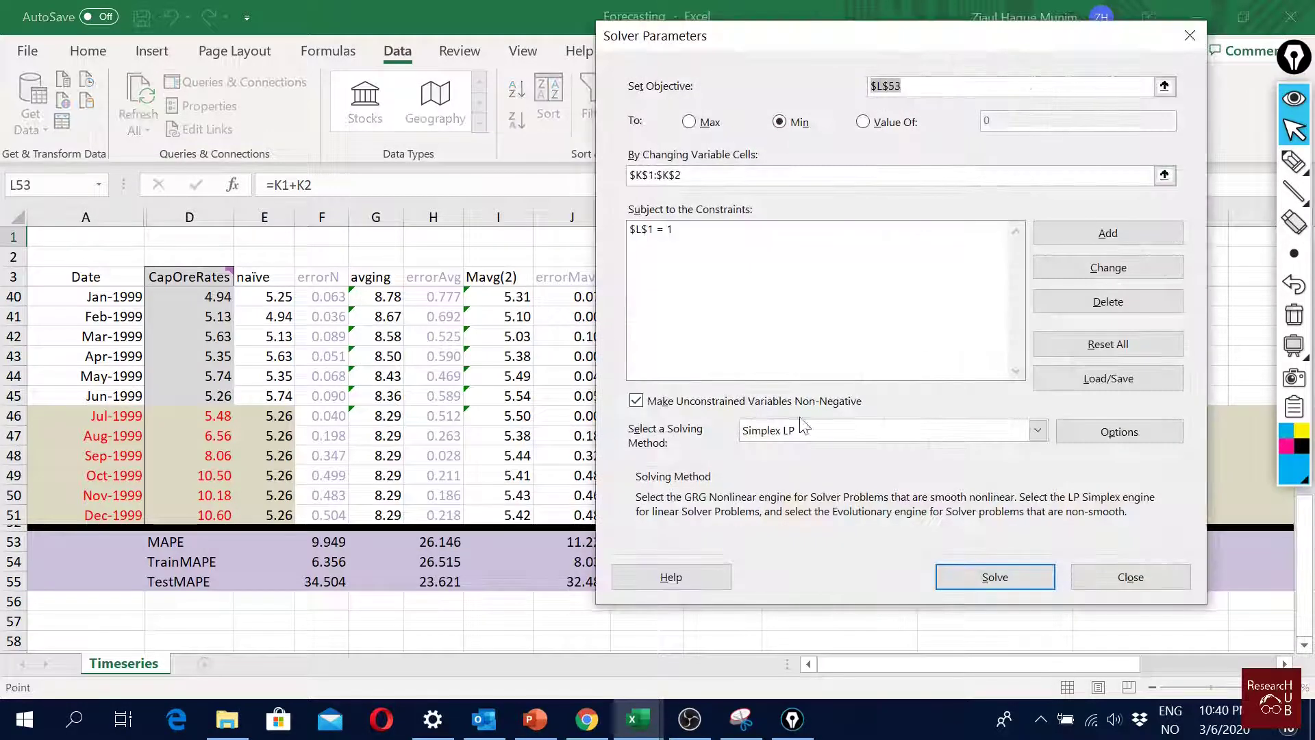
click(803, 431)
click(806, 445)
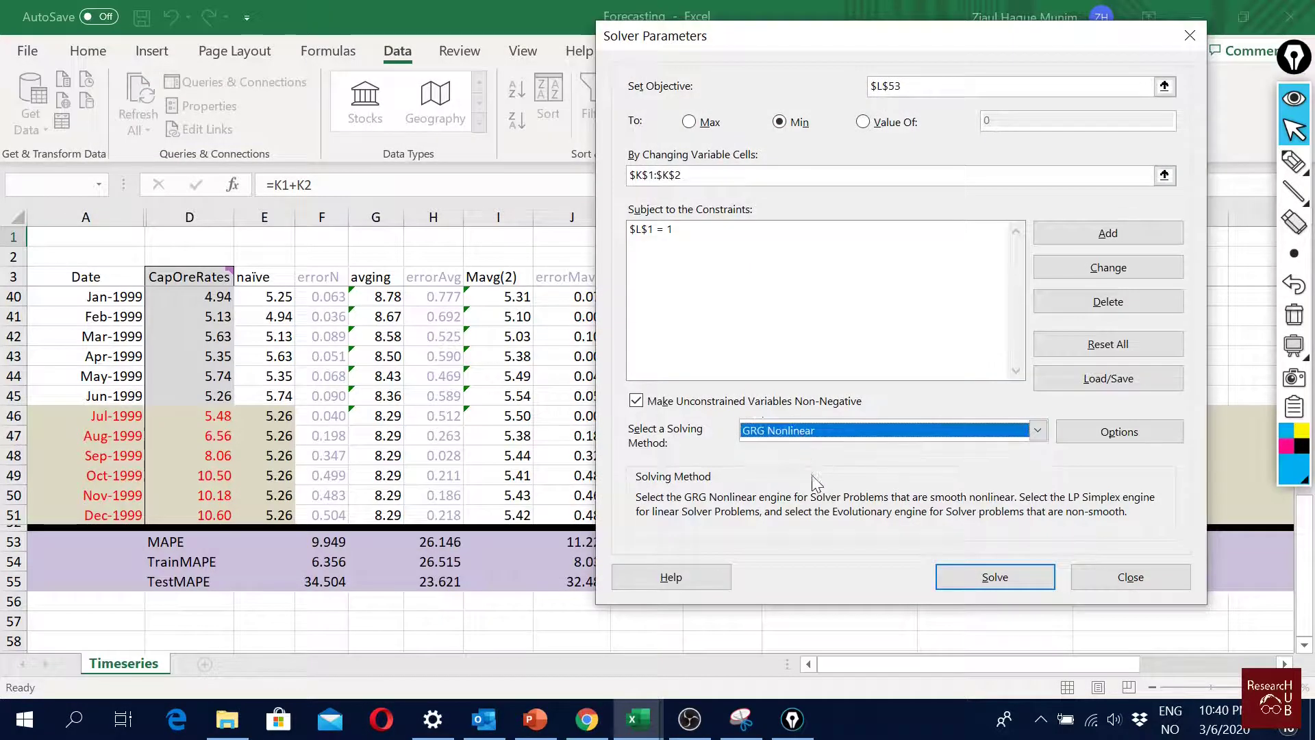
click(995, 577)
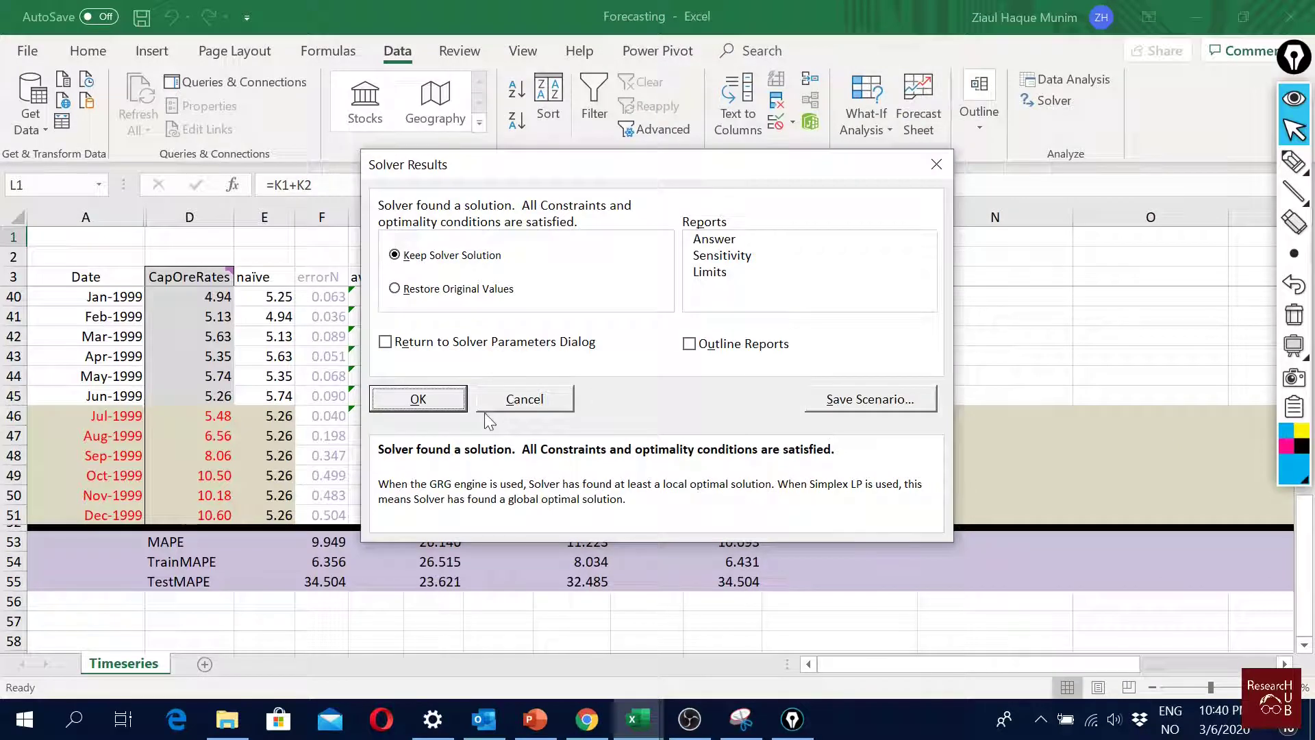
click(458, 403)
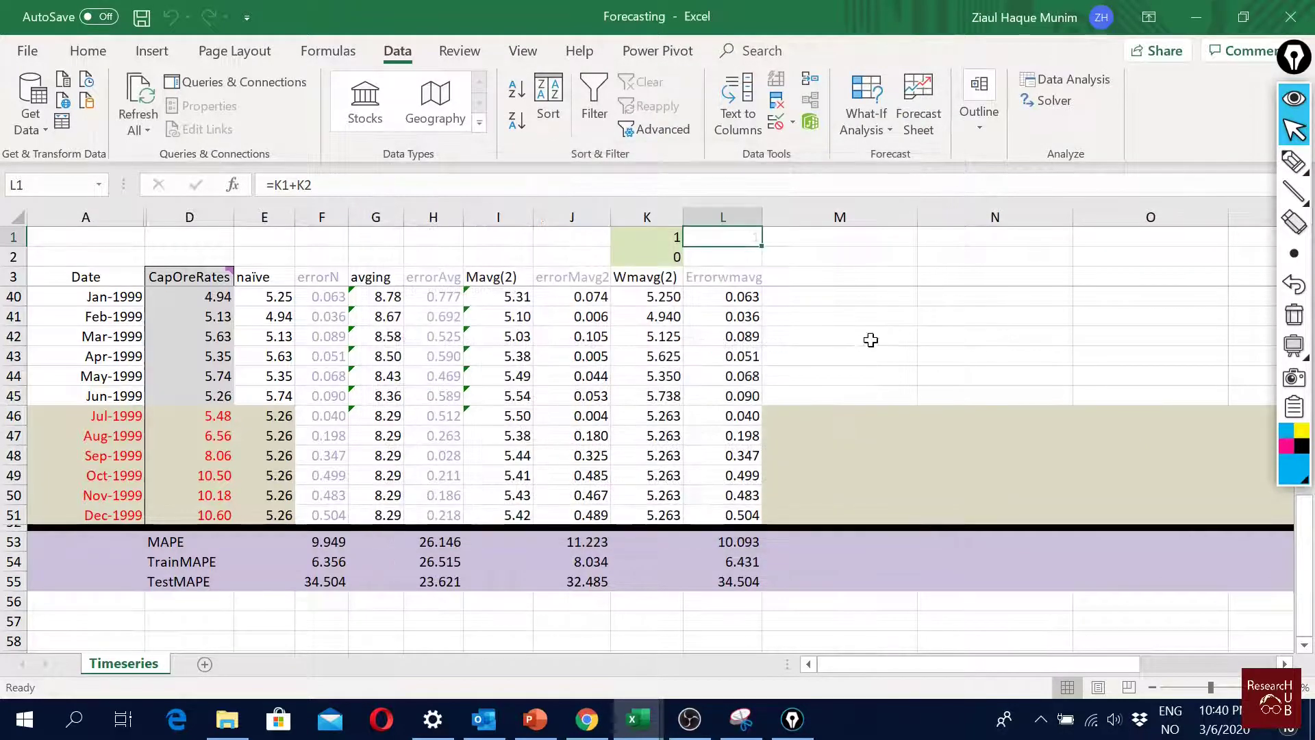
scroll(836, 332, up, 4)
click(833, 295)
click(671, 239)
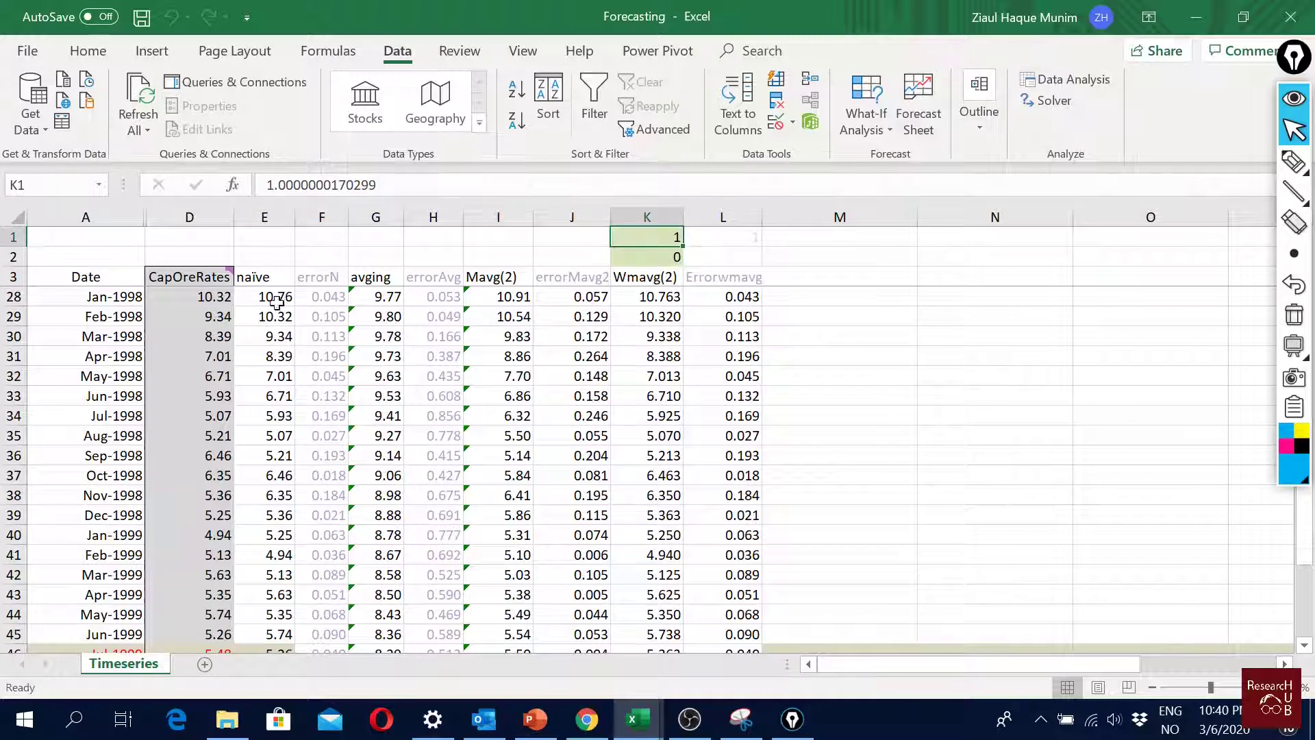
scroll(828, 377, up, 2)
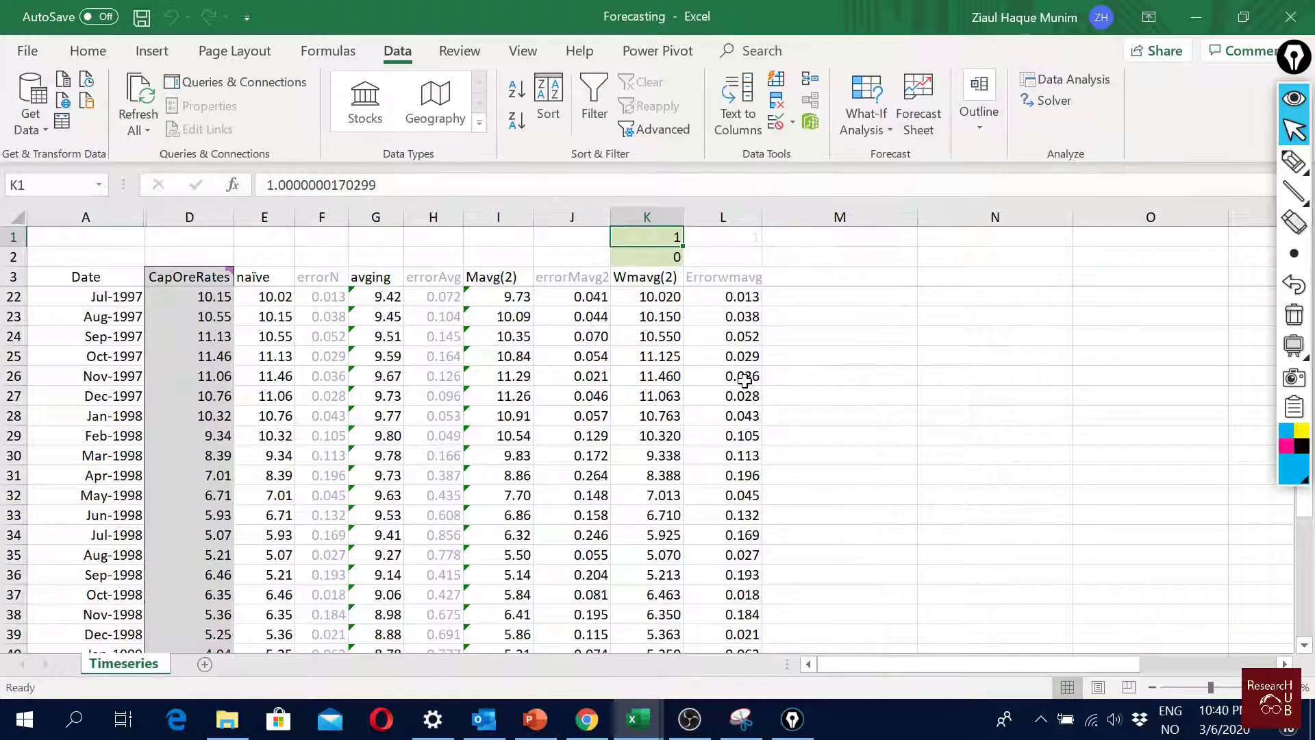
scroll(685, 377, down, 4)
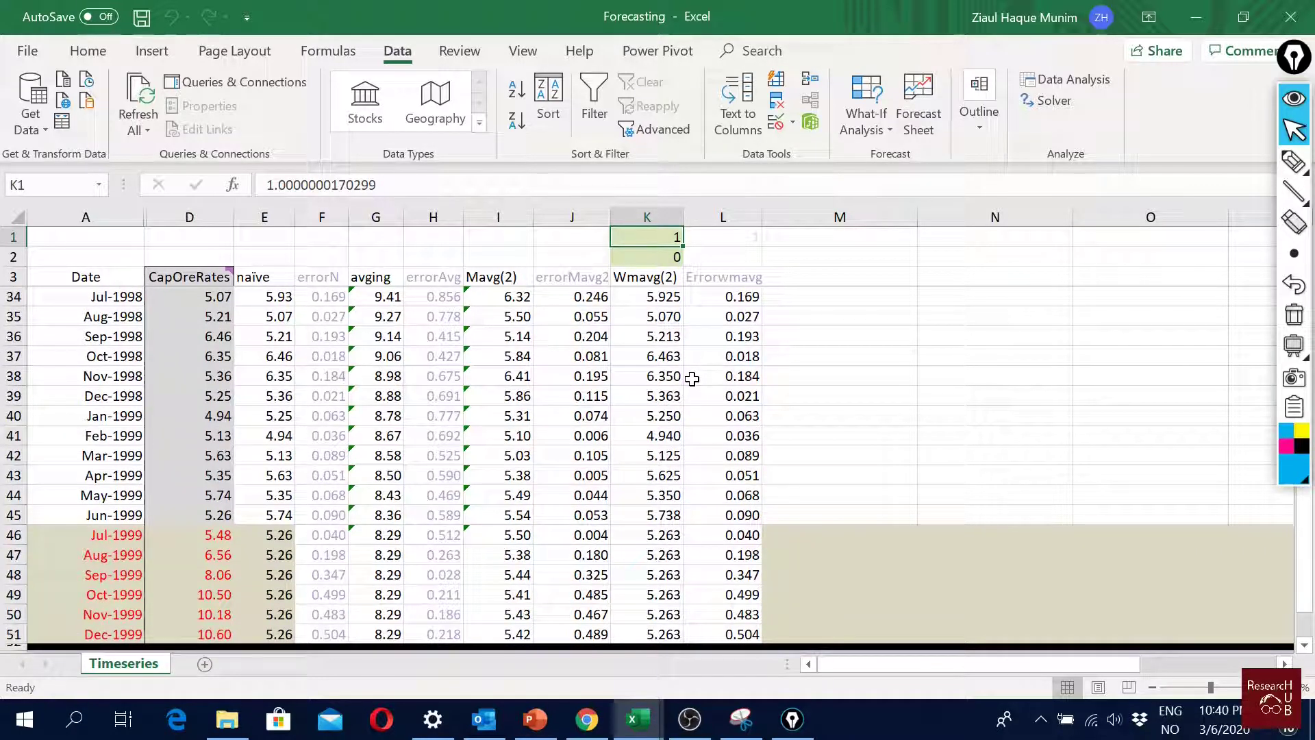
click(657, 302)
scroll(740, 480, down, 2)
click(744, 543)
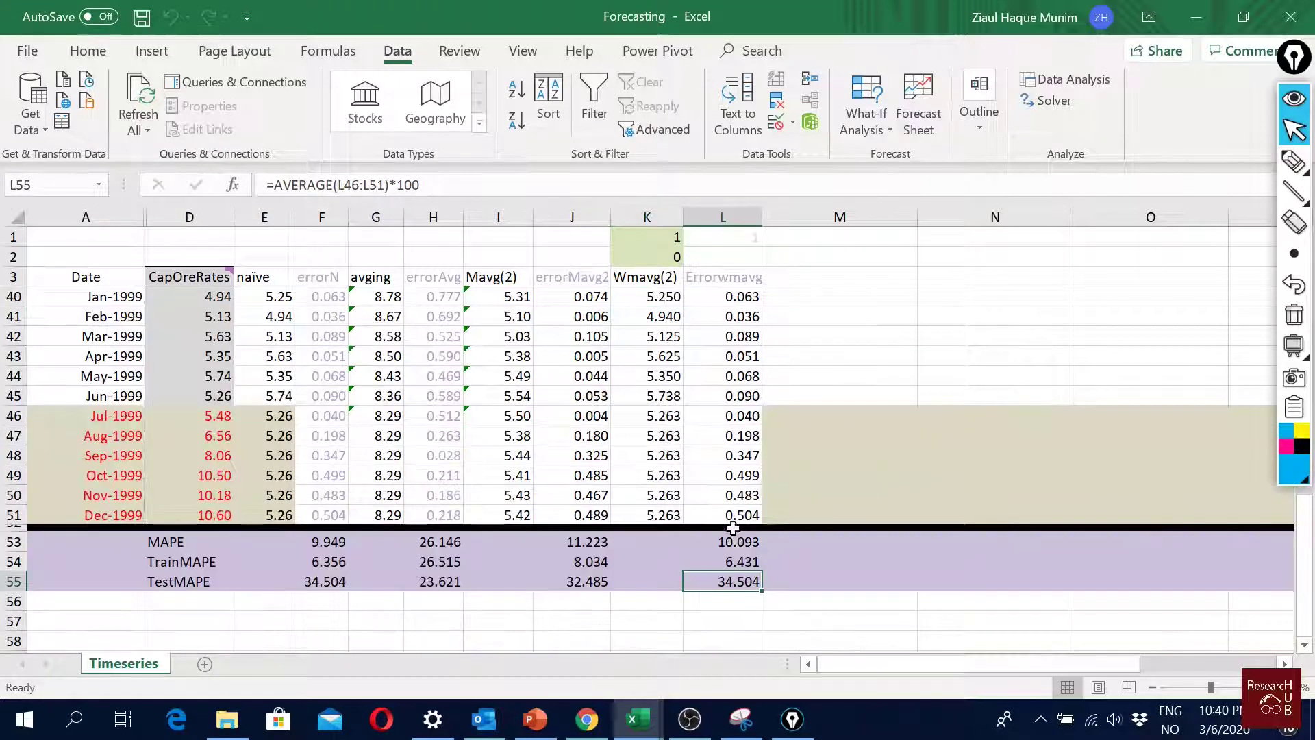
drag(743, 543, 746, 579)
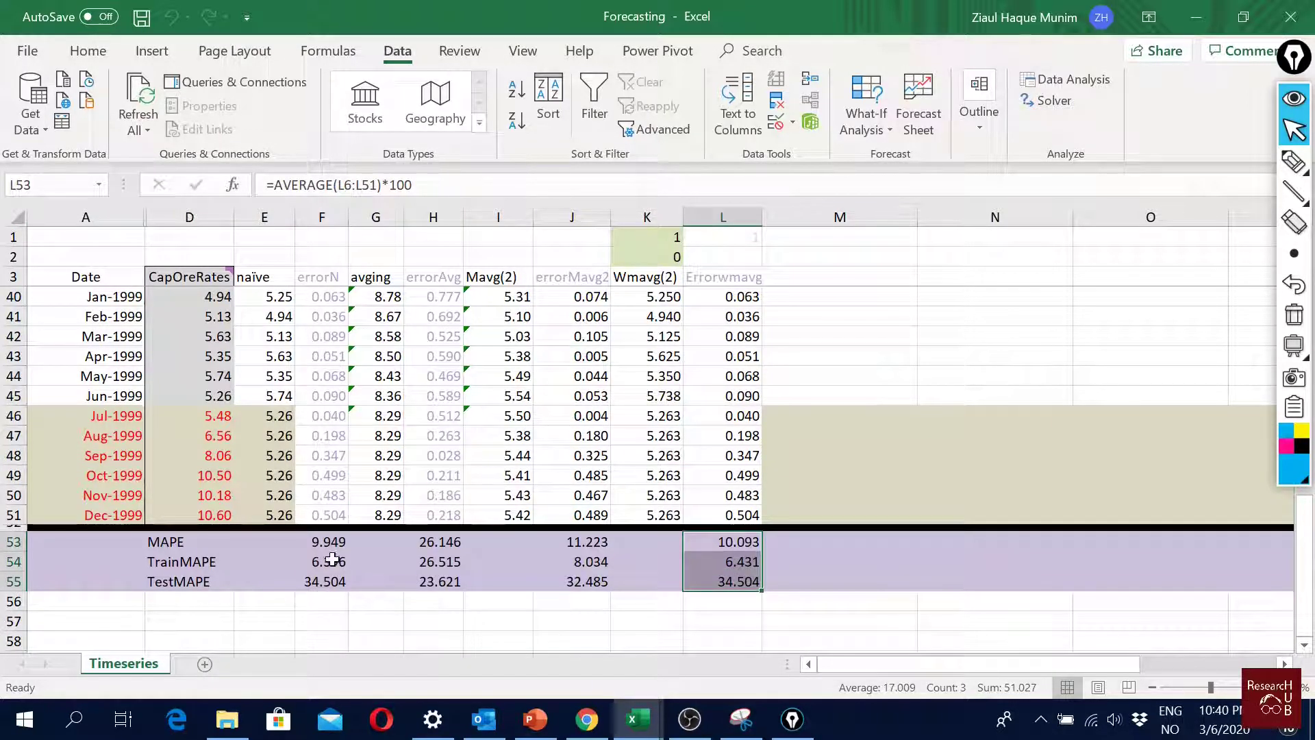
click(732, 541)
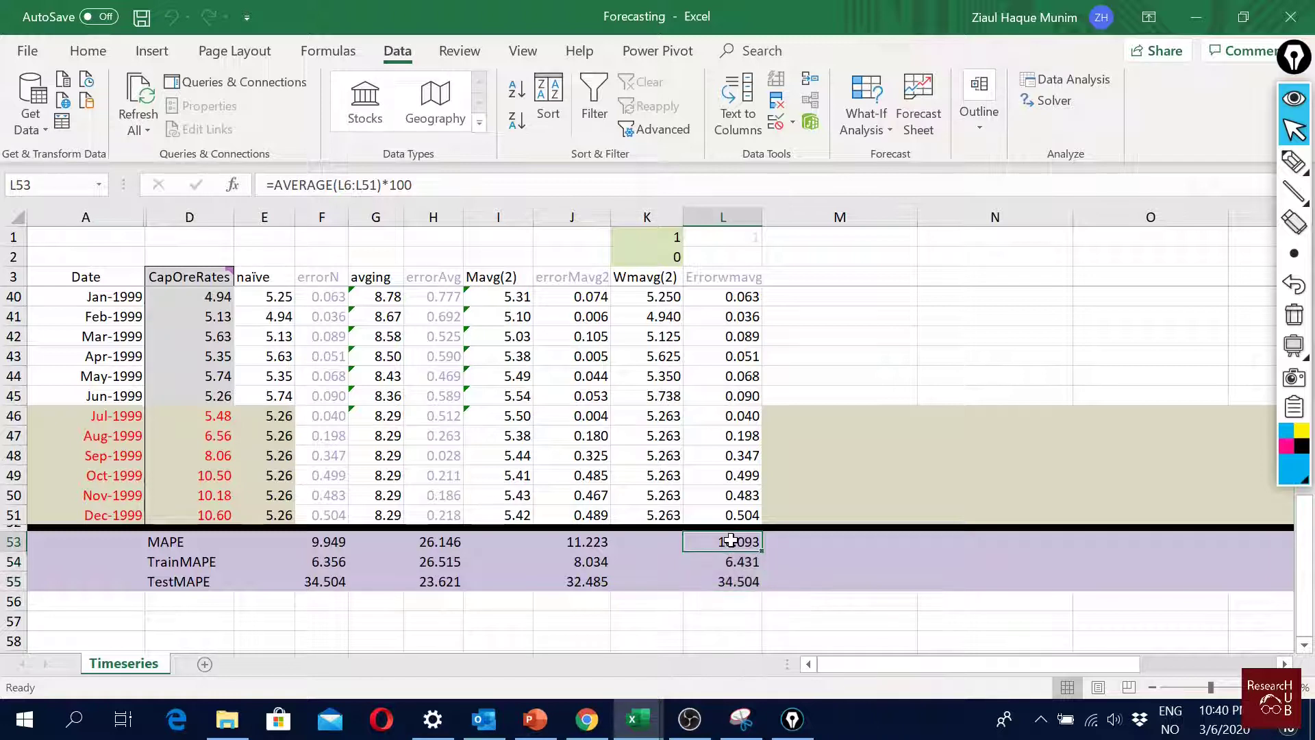
drag(732, 541, 730, 579)
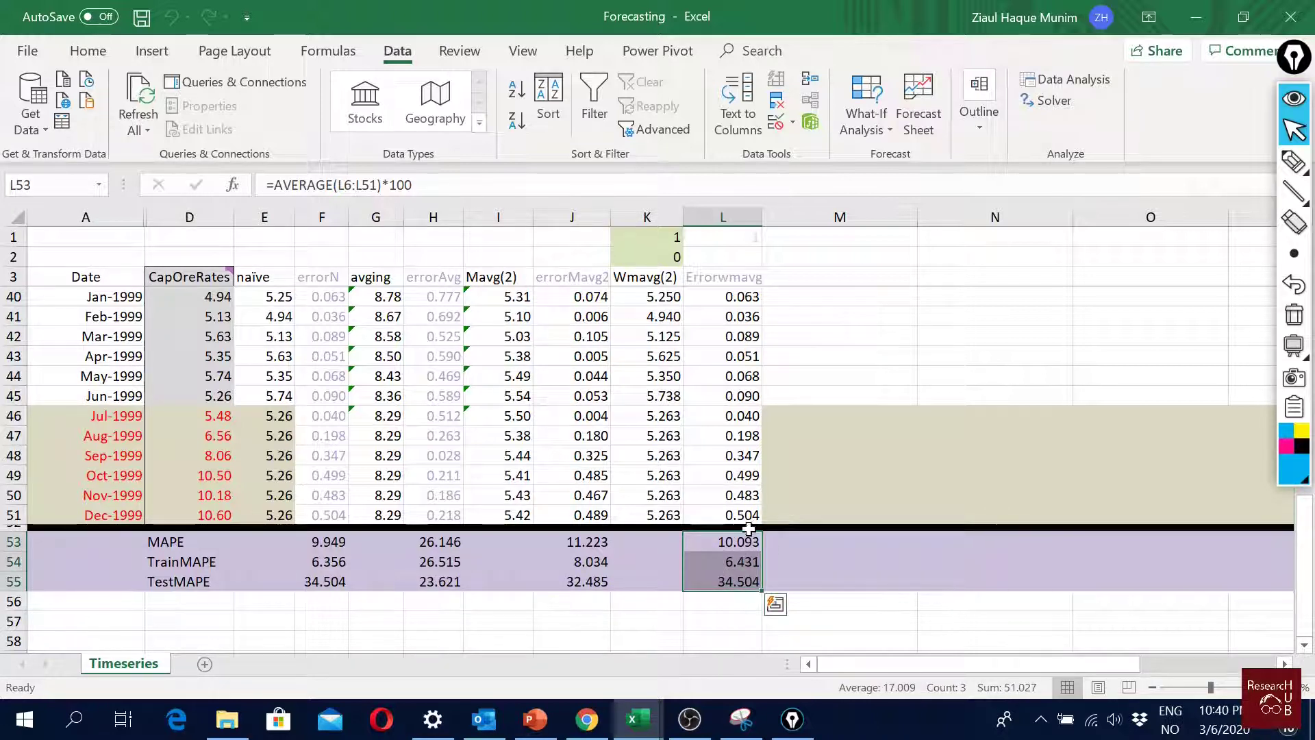
click(651, 237)
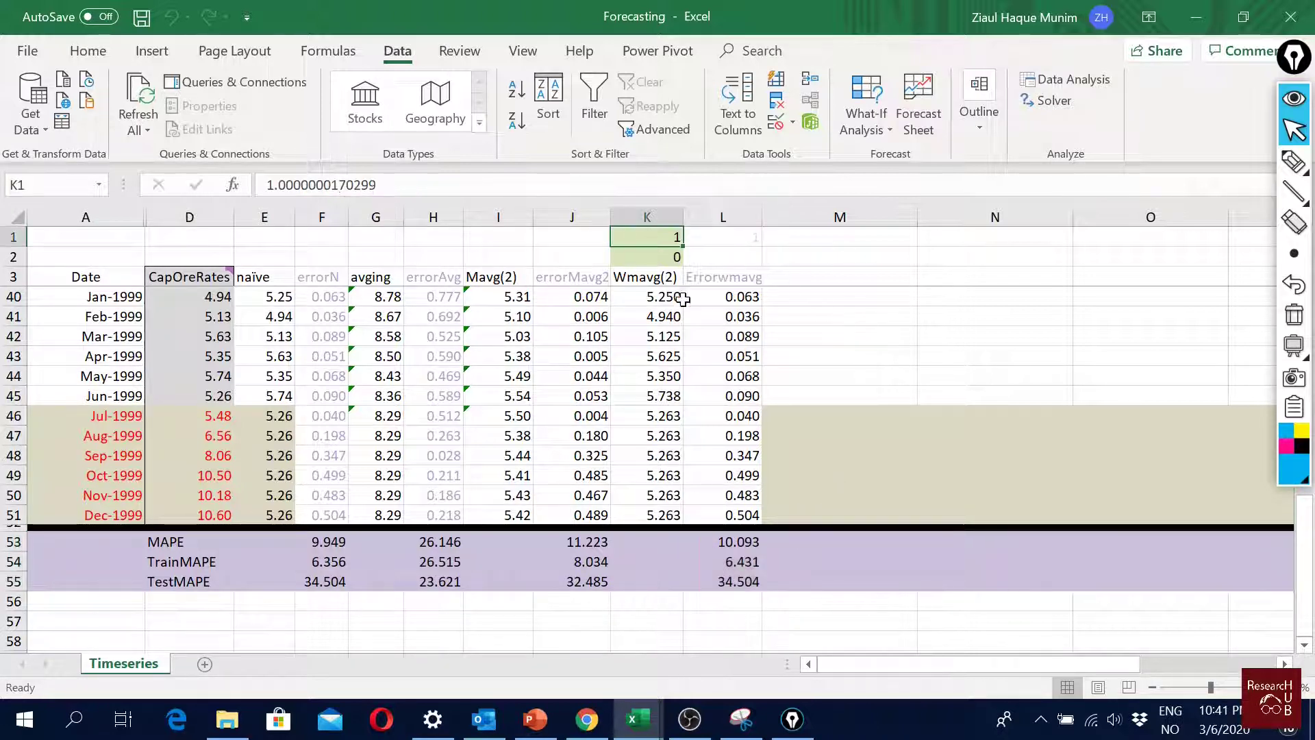